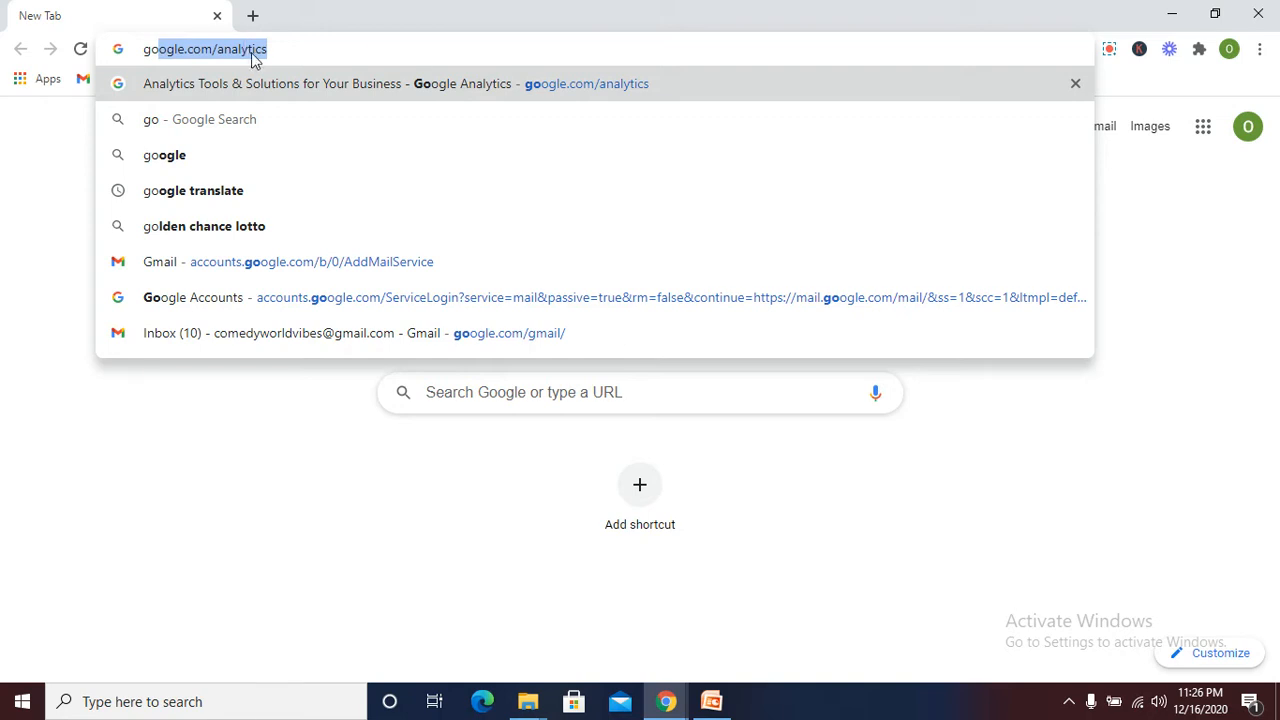
Open google.com/analytics, sign in to Analytics and switch to the website school account
key(Return)
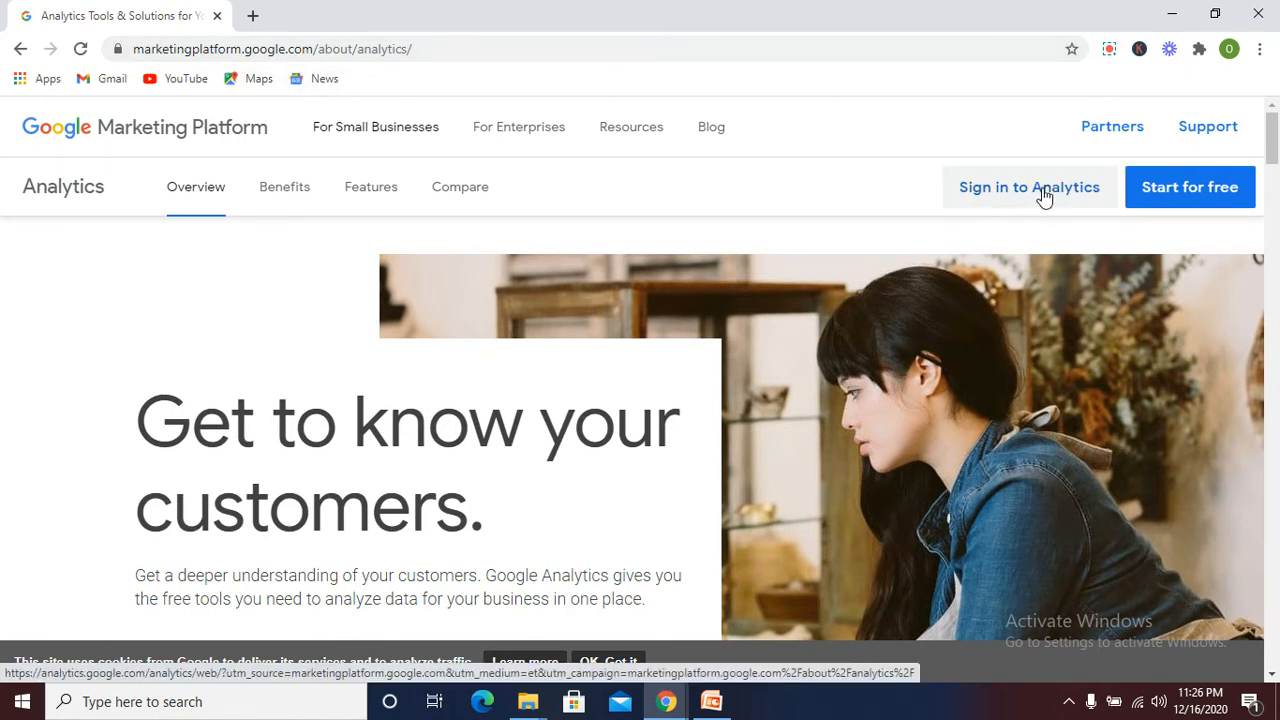
click(1043, 193)
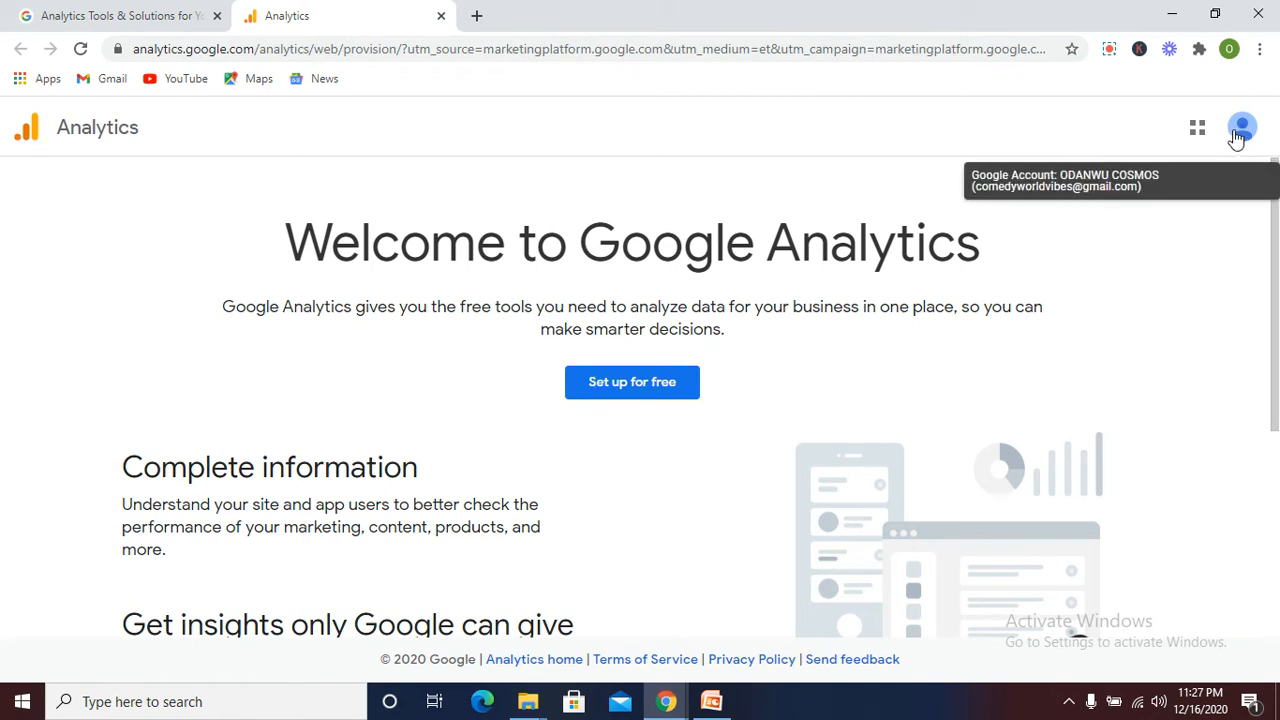
click(1240, 130)
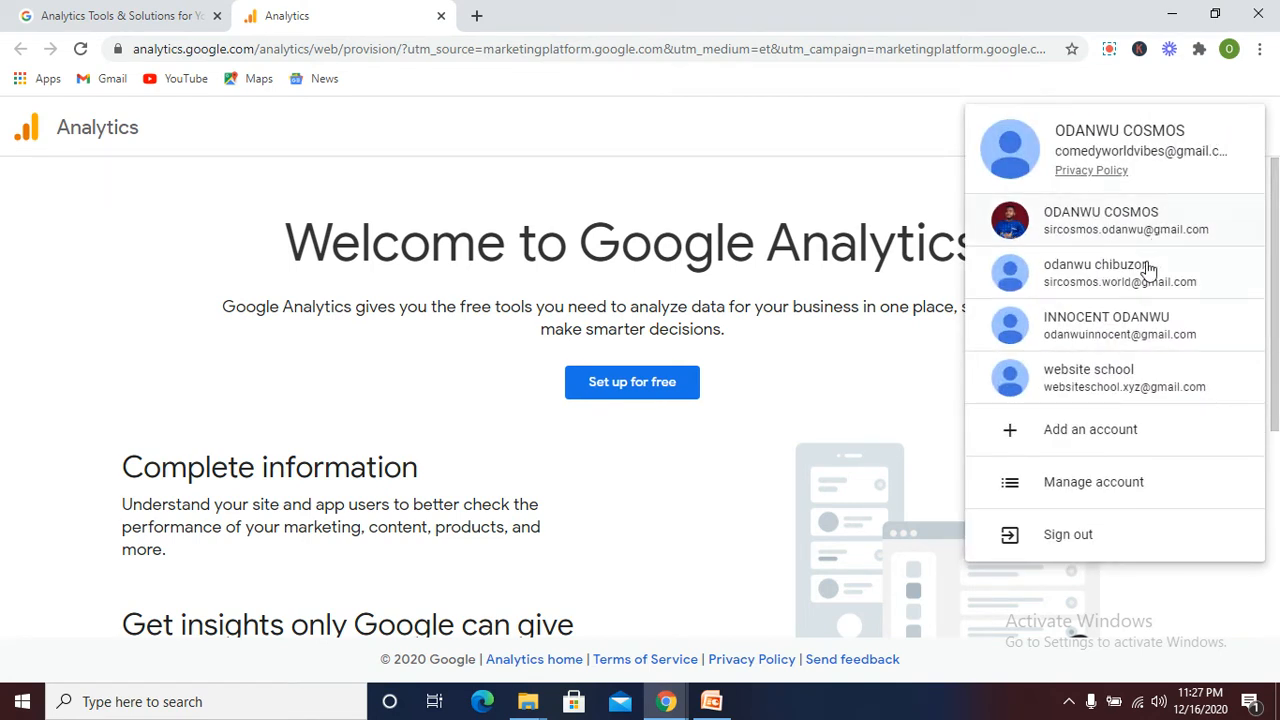
click(1117, 394)
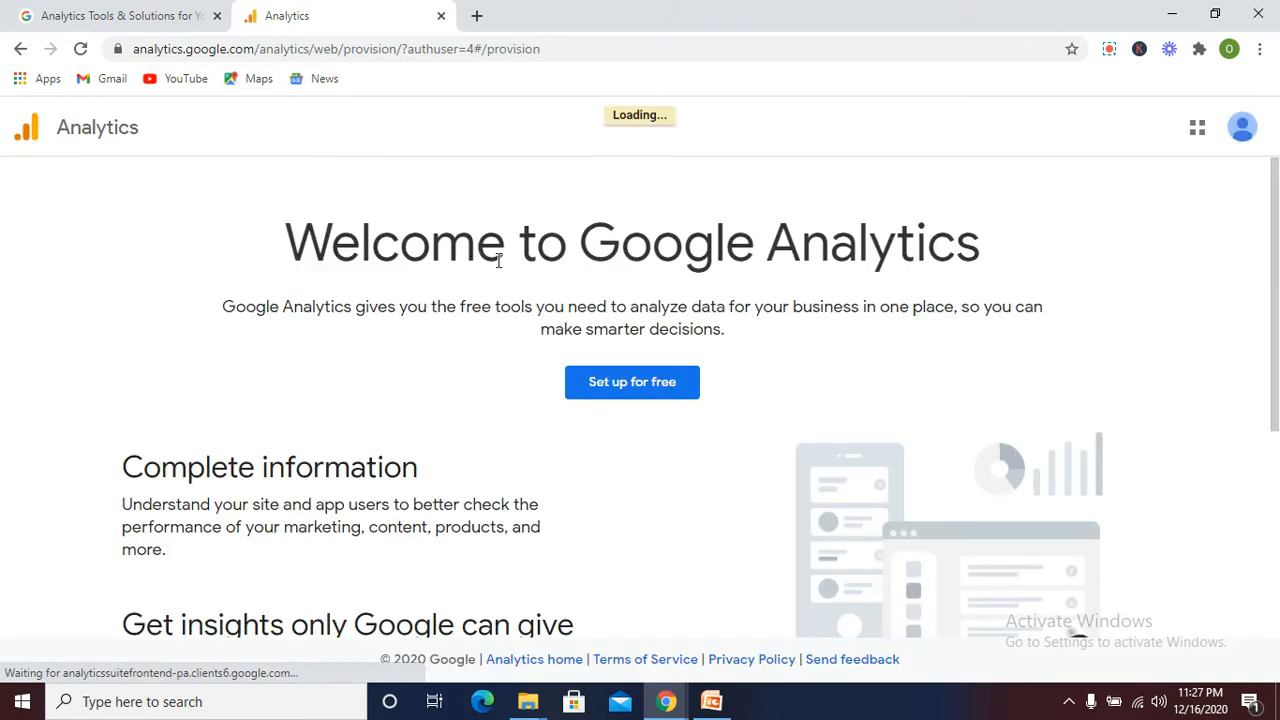
Start the free Analytics setup, name the account "website school" and proceed to property setup
click(632, 384)
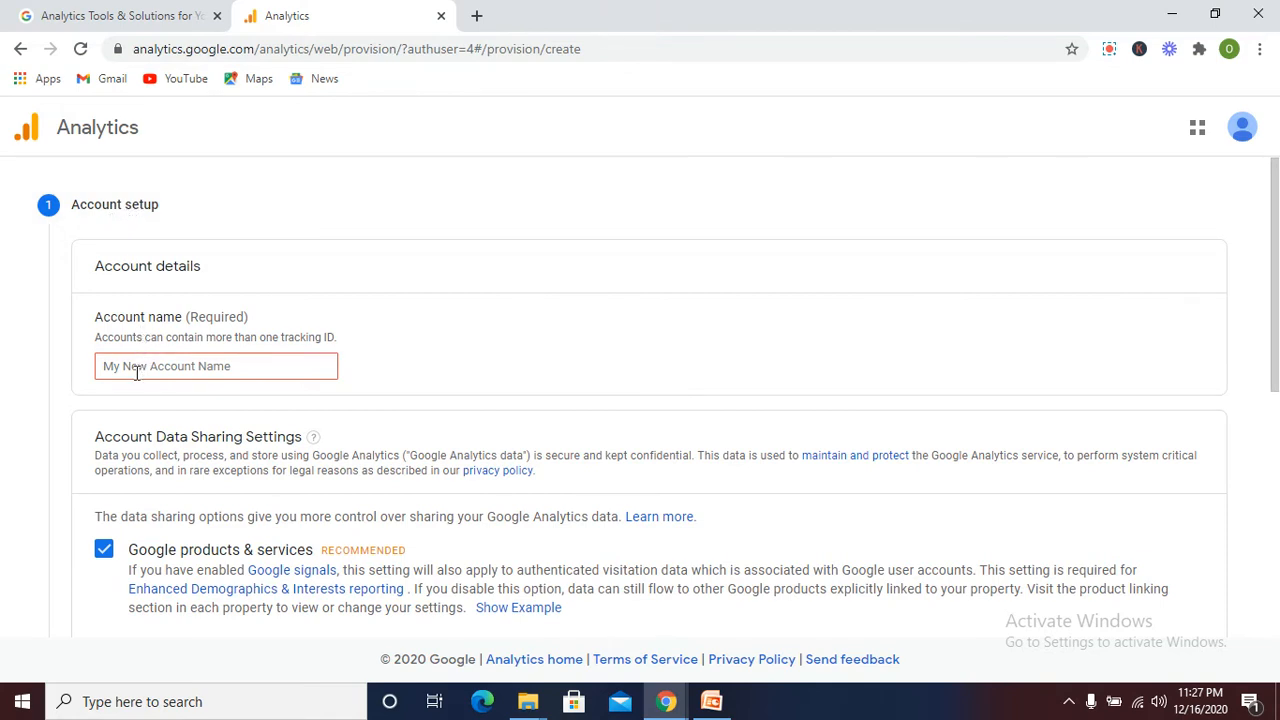
click(177, 367)
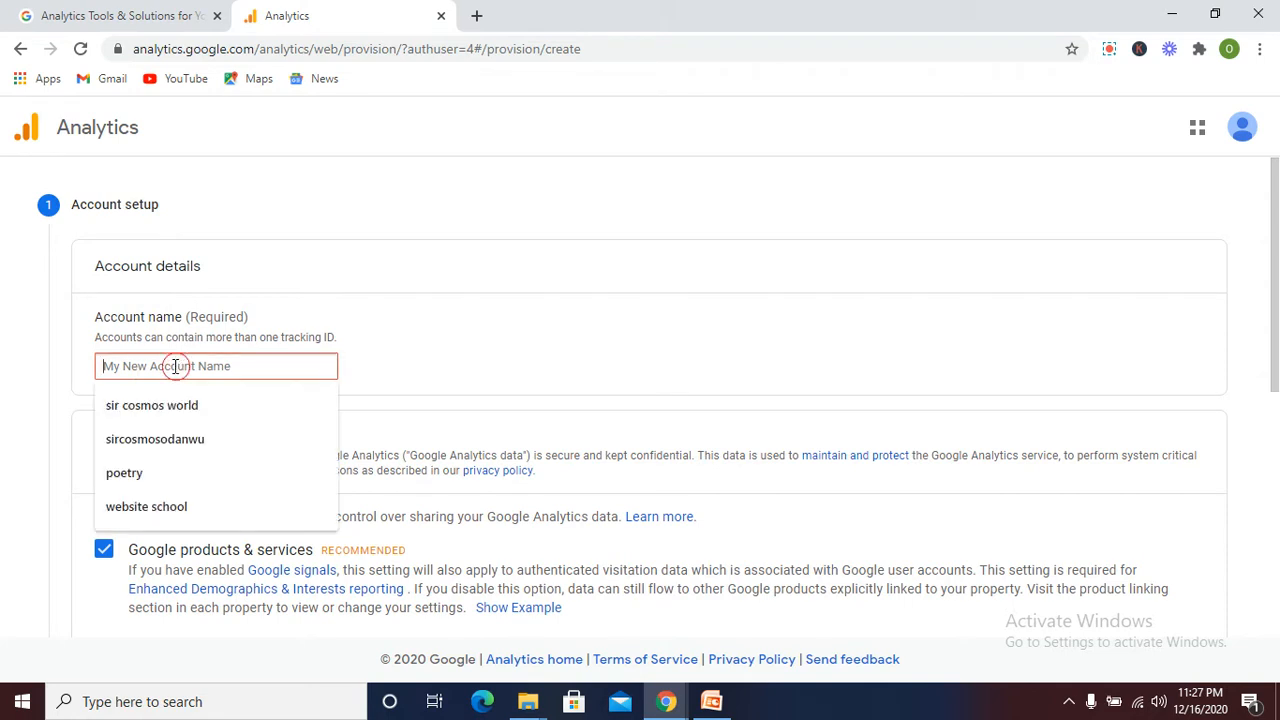
text(websit)
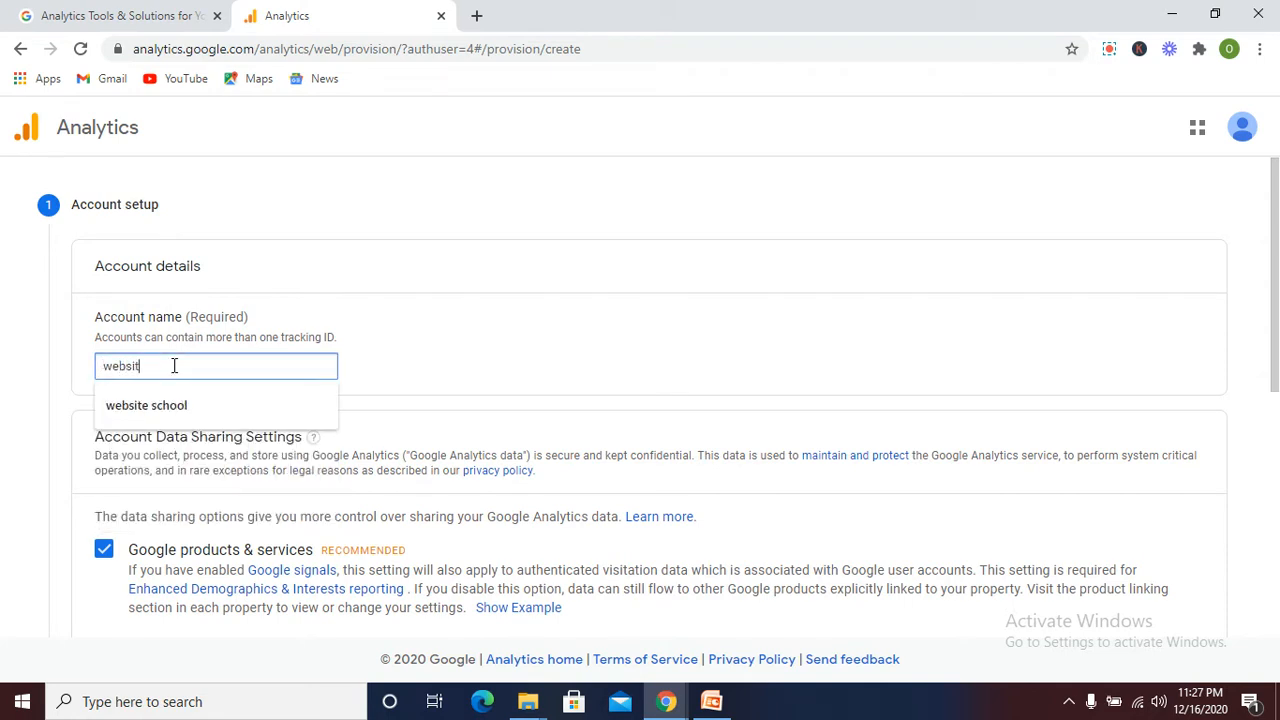
text(e achool)
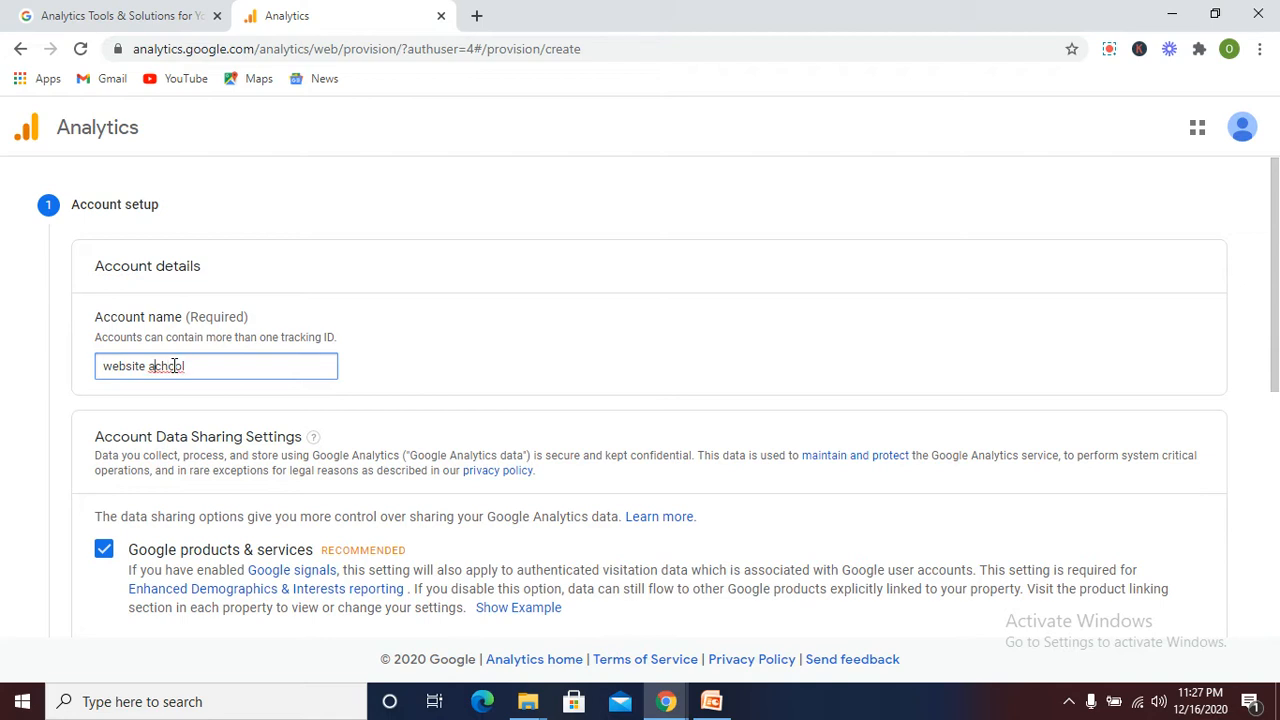
key(BackSpace)
text(s)
scroll(177, 405, down, 2)
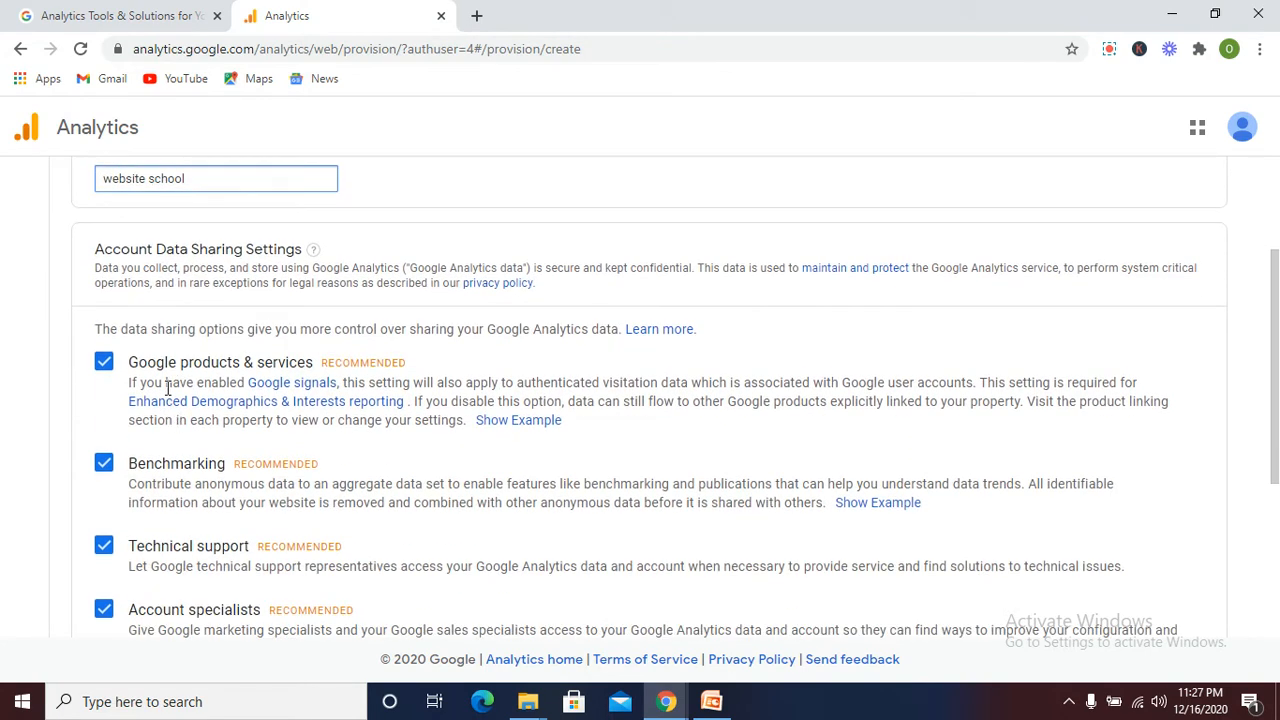
scroll(118, 333, down, 1)
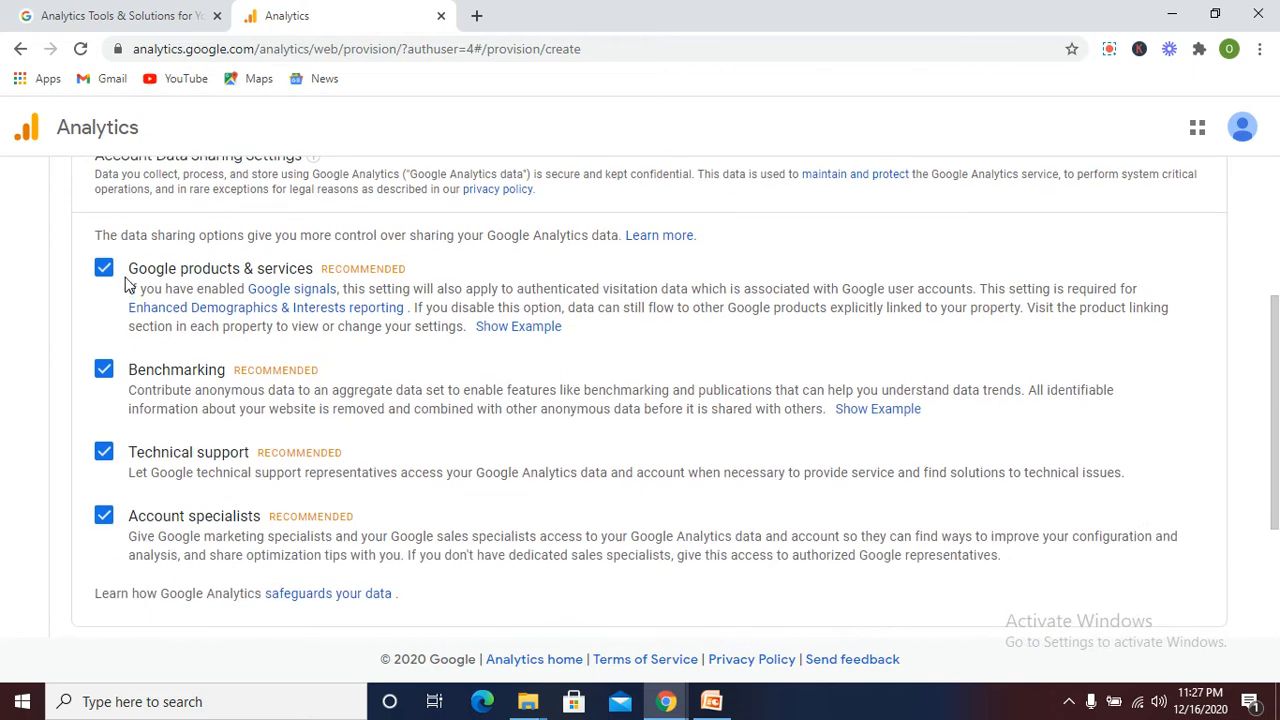
scroll(147, 332, down, 2)
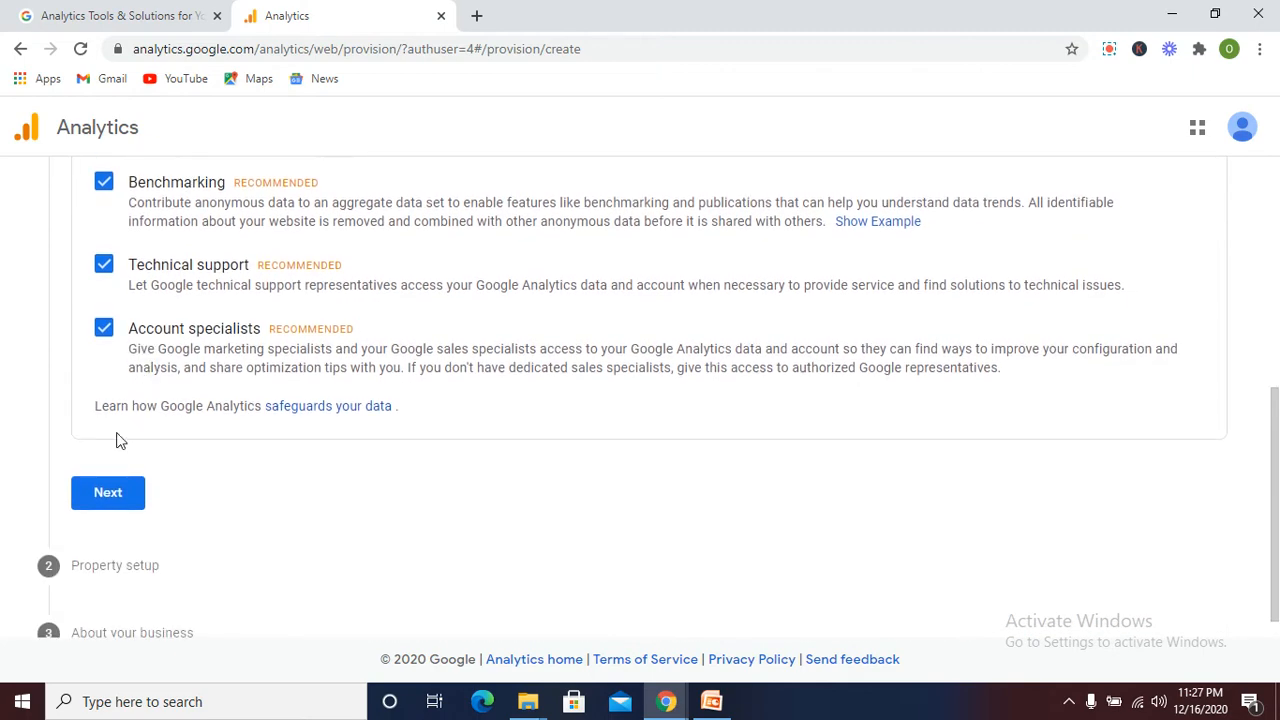
click(99, 505)
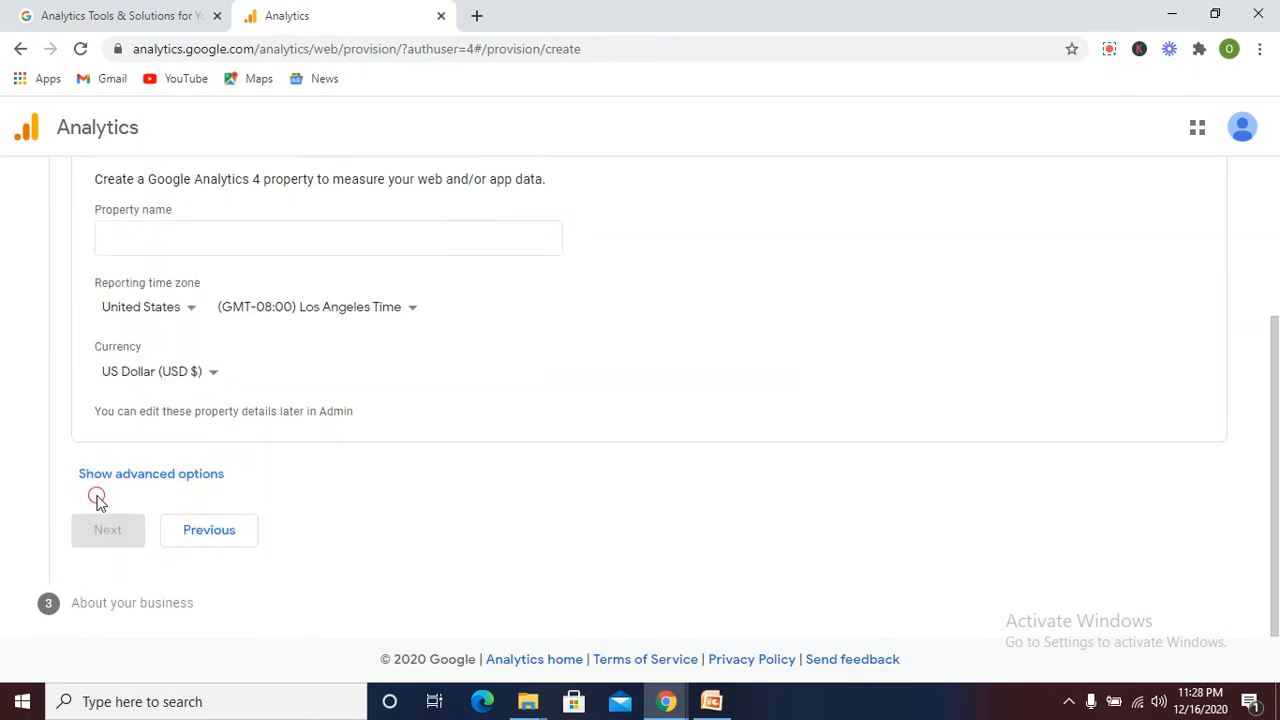
scroll(125, 420, up, 1)
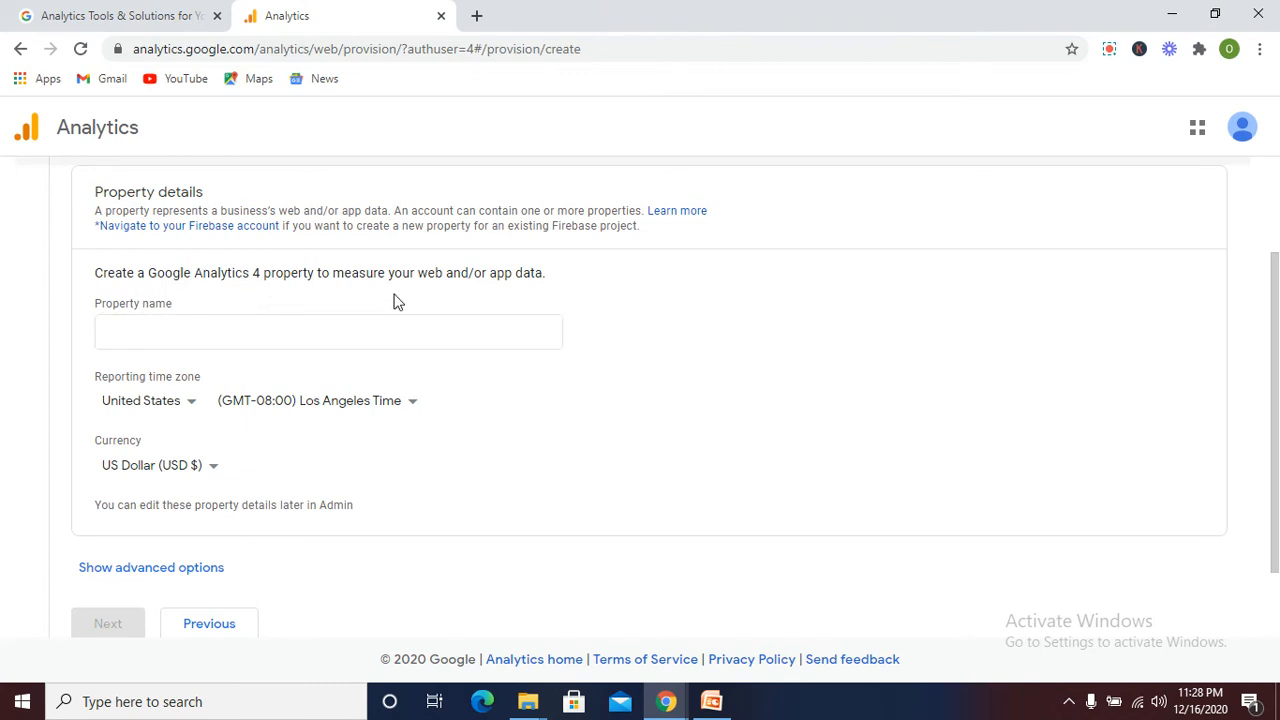
click(122, 333)
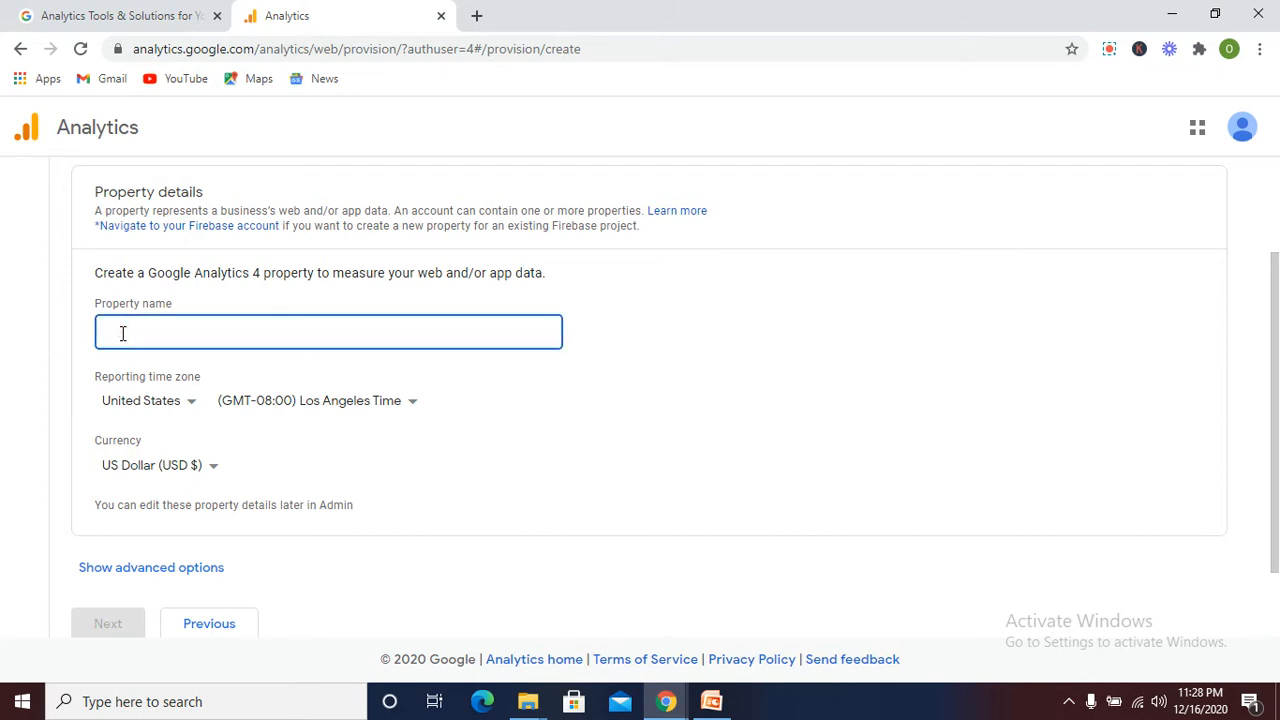
text(H)
key(BackSpace)
text(https://websiteschool.xyz)
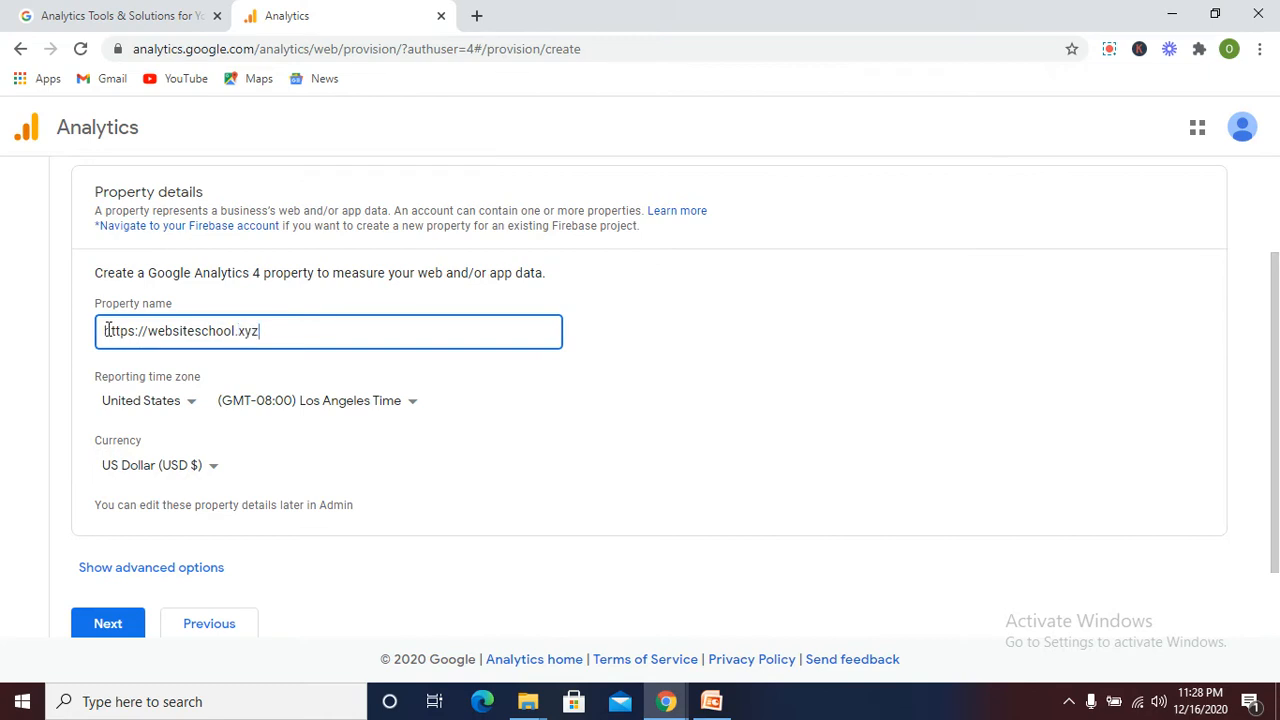
Set the country of the property's reporting time zone to Nigeria
click(193, 408)
scroll(188, 418, down, 5)
scroll(188, 418, down, 12)
scroll(185, 418, down, 5)
scroll(185, 362, down, 5)
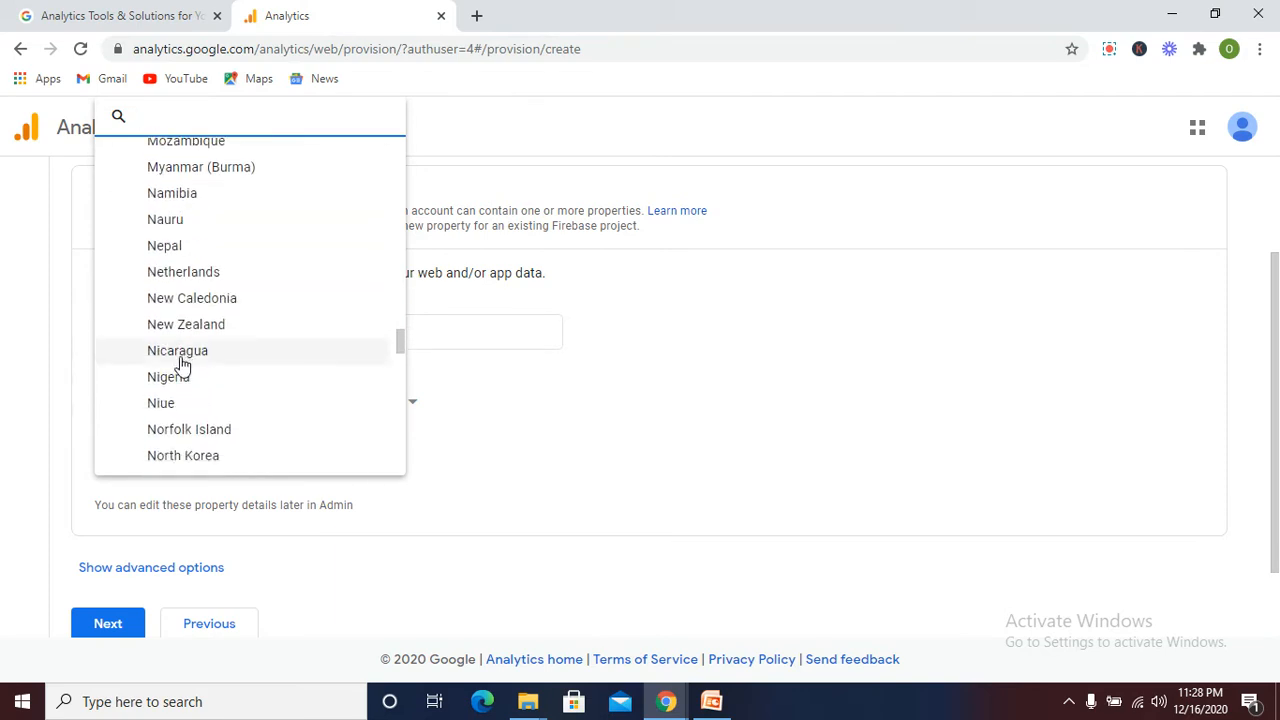
click(181, 379)
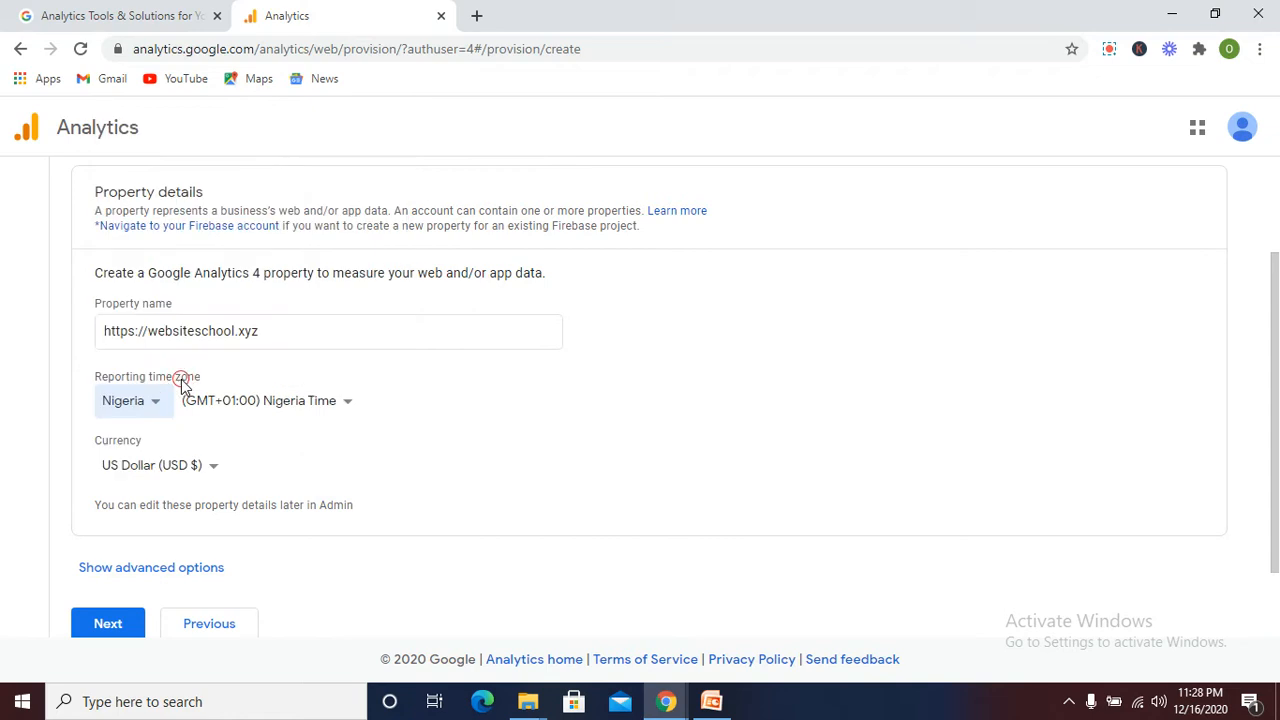
Look through the currencies available for the property, then close the list without choosing another one
scroll(214, 400, down, 1)
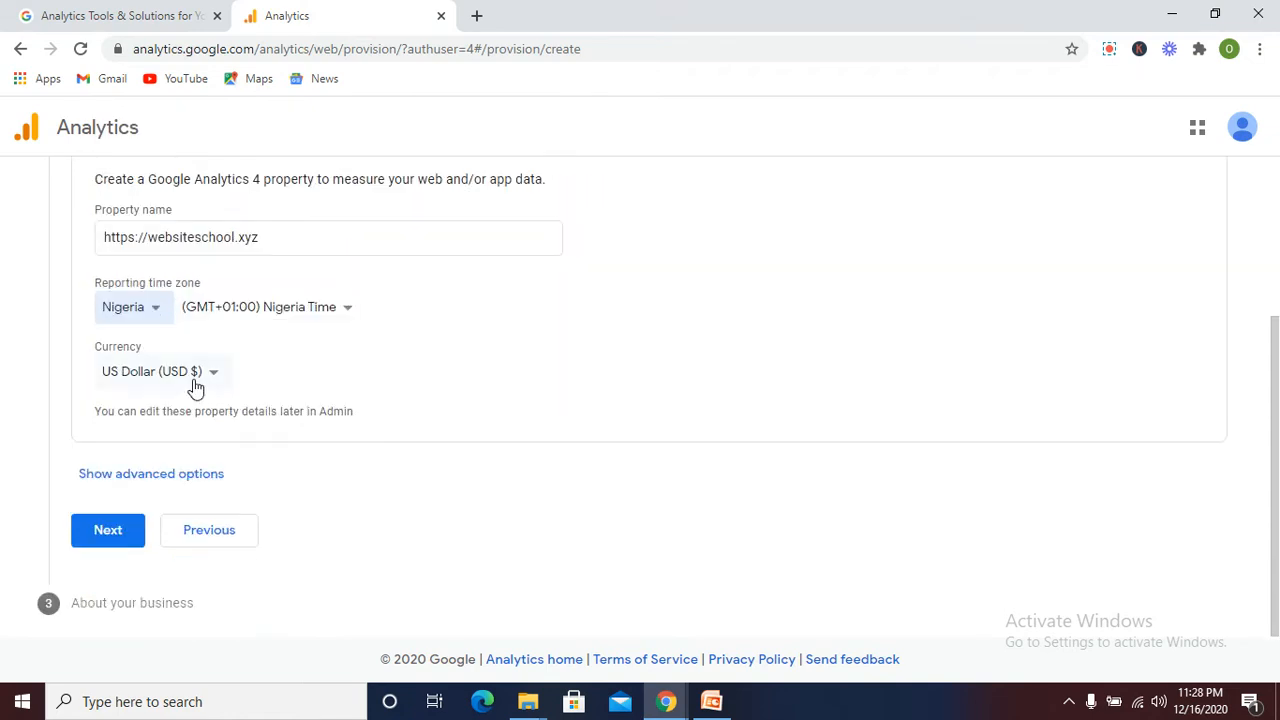
click(211, 385)
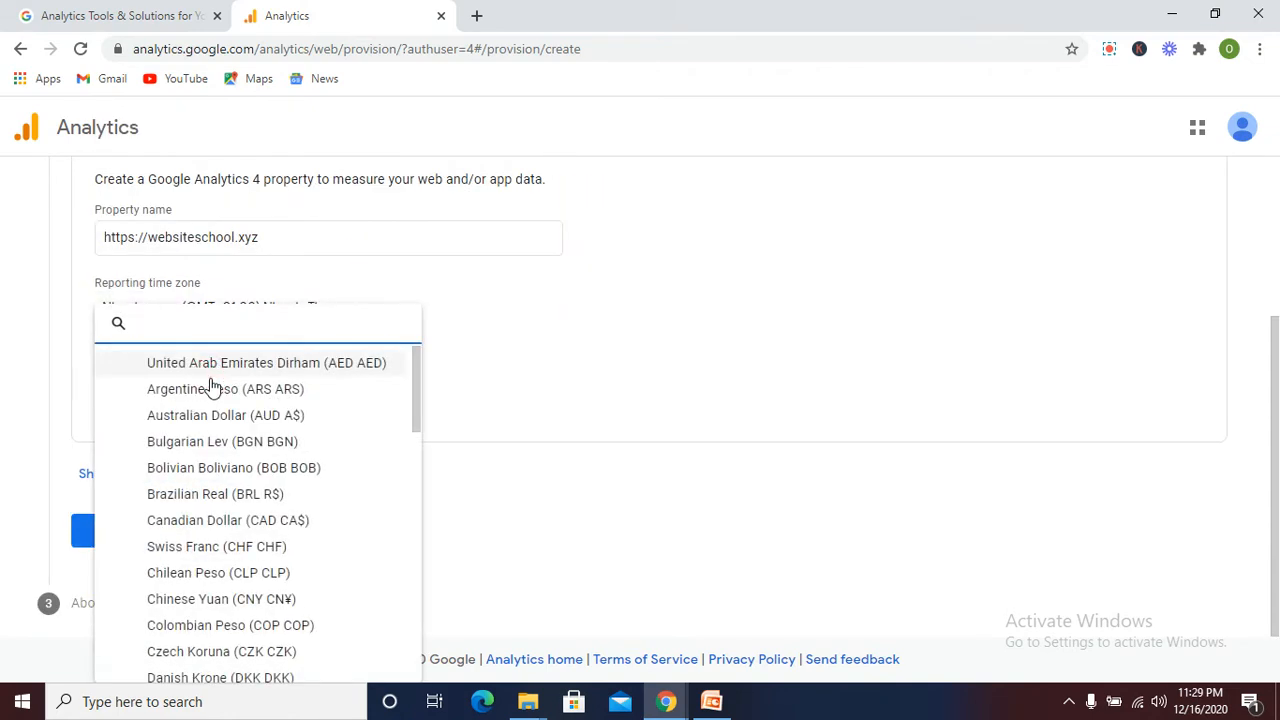
scroll(208, 395, down, 8)
scroll(200, 420, up, 3)
scroll(198, 422, up, 4)
scroll(198, 422, down, 7)
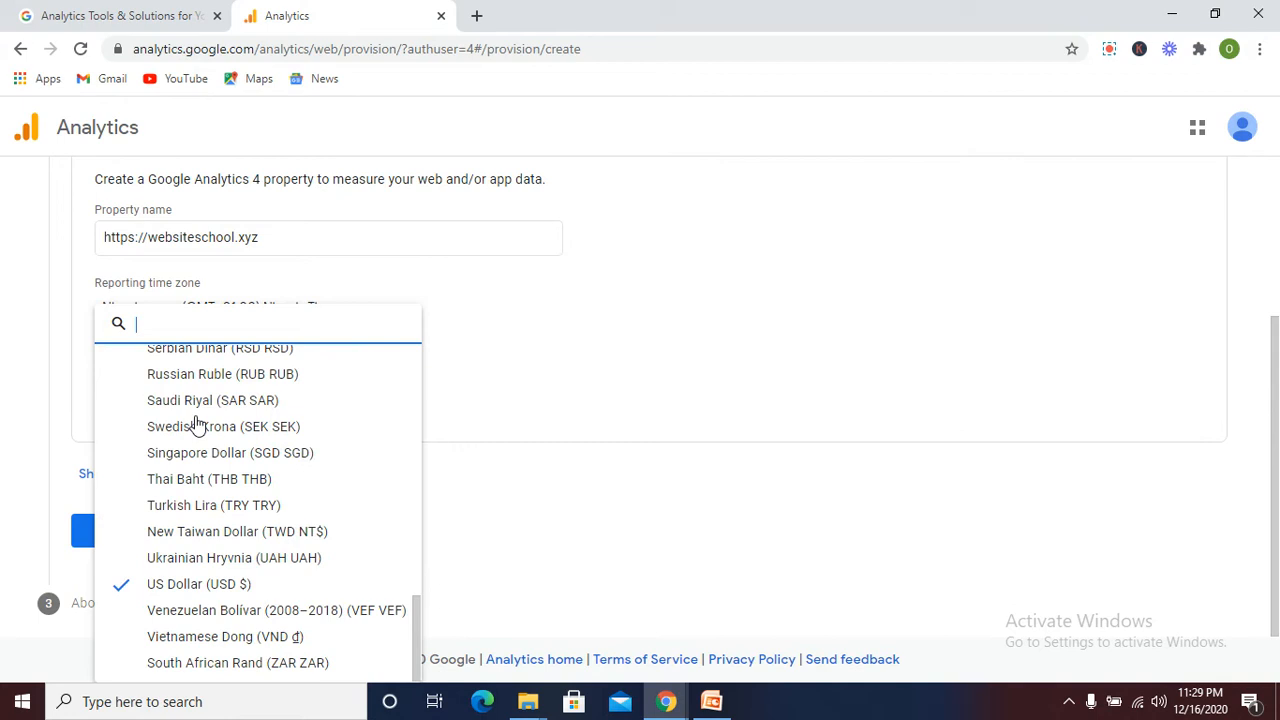
scroll(198, 425, up, 2)
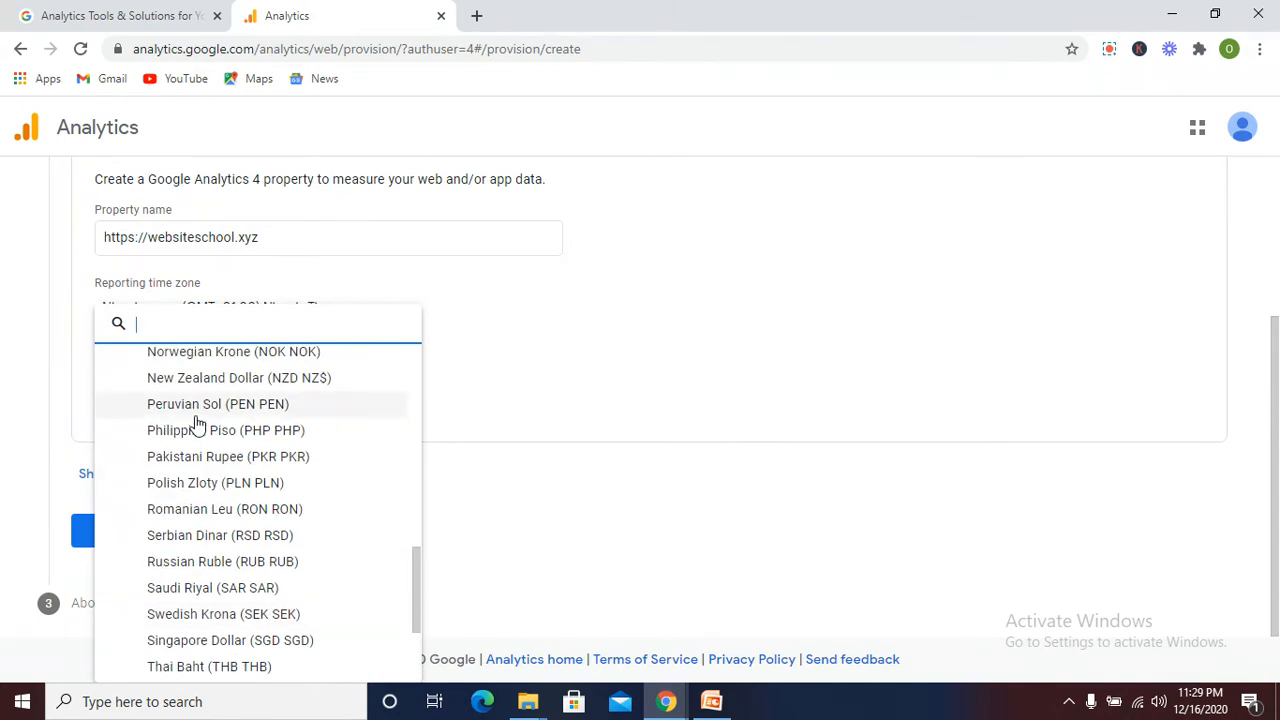
scroll(198, 425, up, 1)
scroll(198, 425, up, 1)
scroll(198, 420, up, 6)
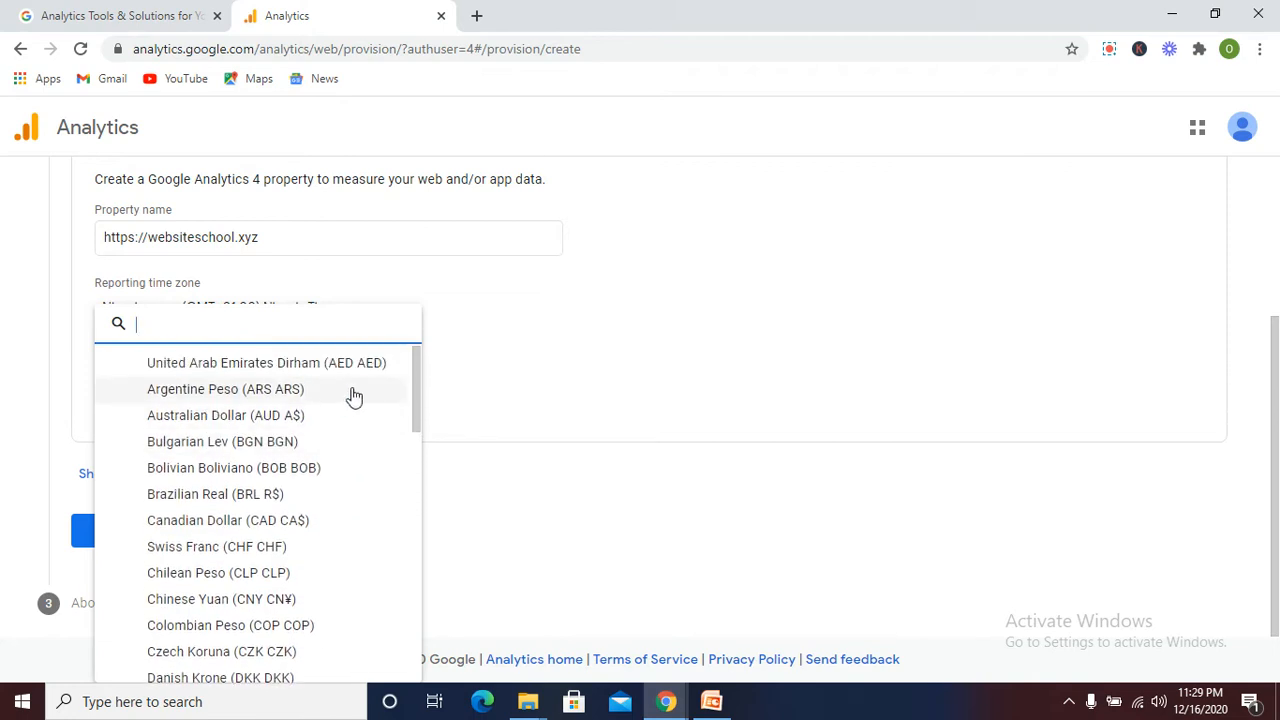
click(448, 416)
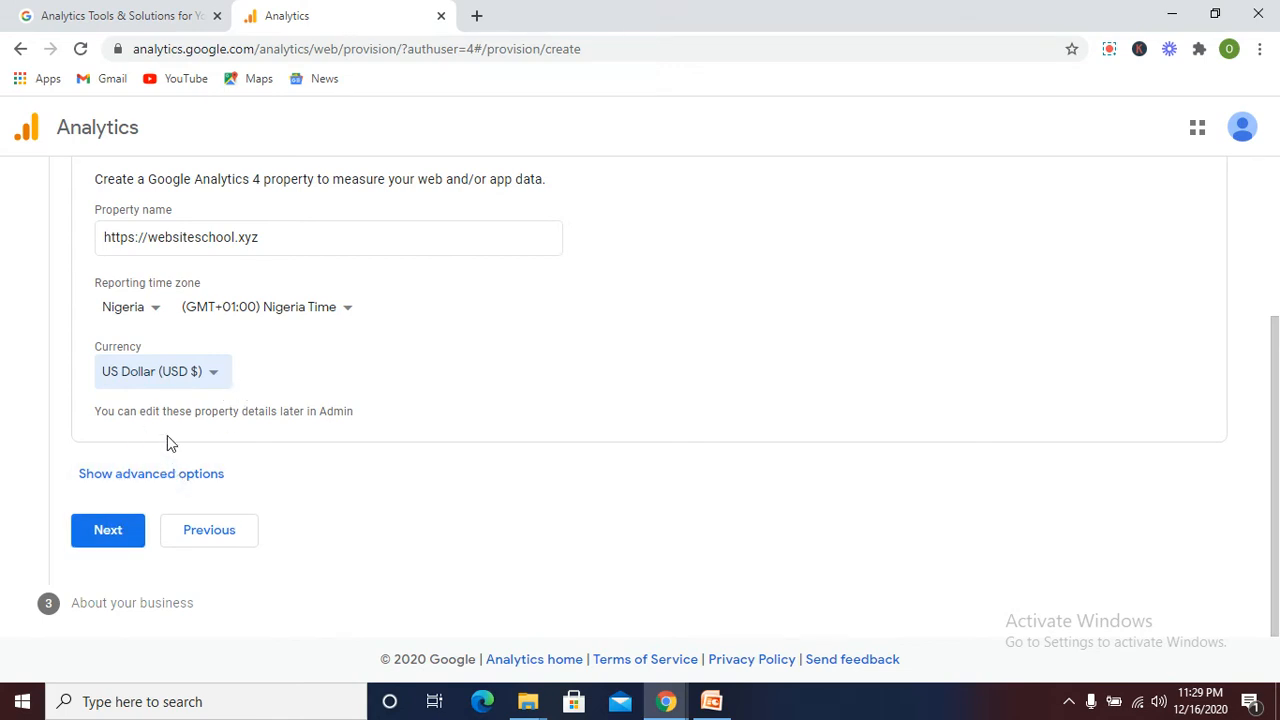
Show the advanced property options, leave the Universal Analytics property off and proceed to the business information
click(132, 477)
scroll(194, 500, down, 2)
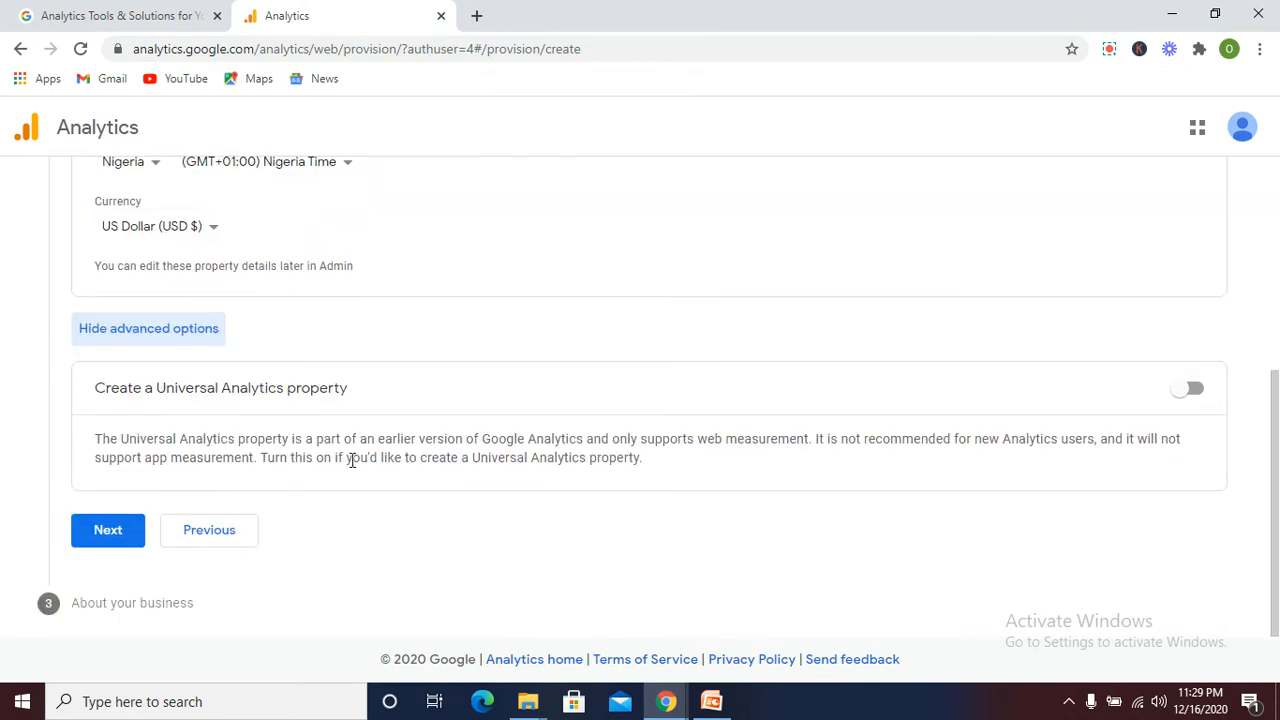
click(109, 532)
Set the business size to Small - 1 to 10 employees
scroll(113, 427, up, 3)
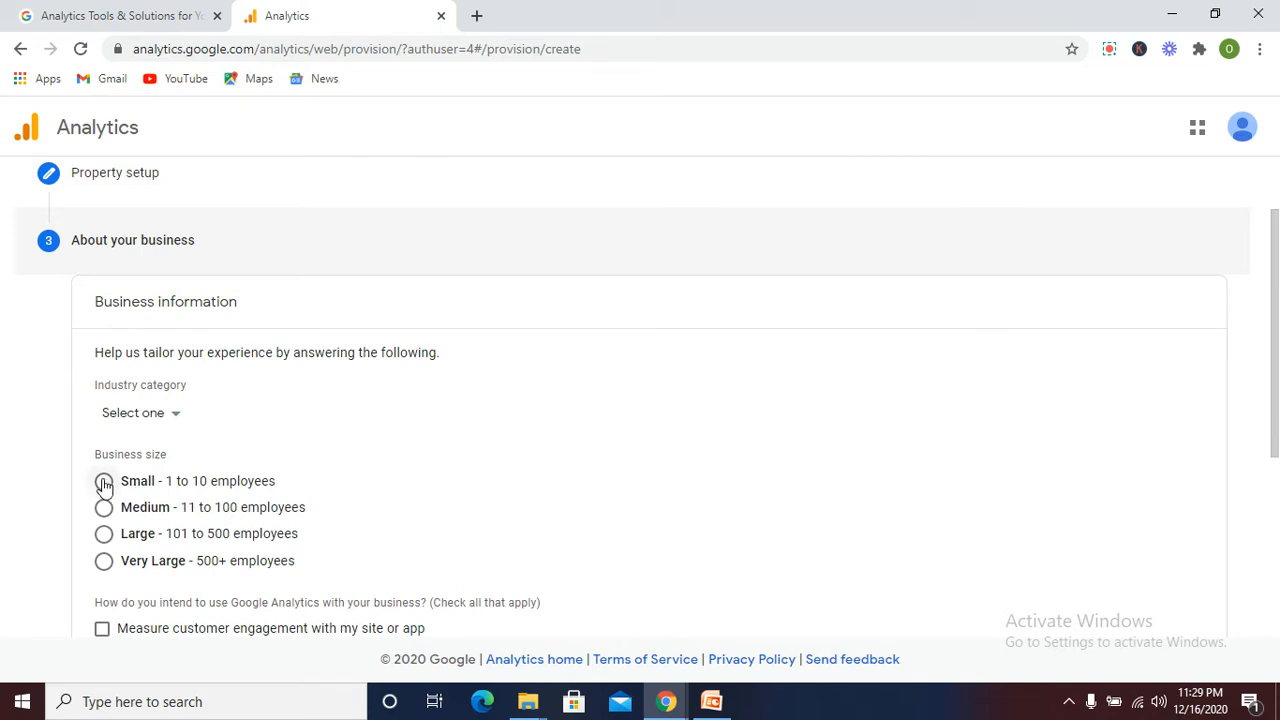
click(1272, 480)
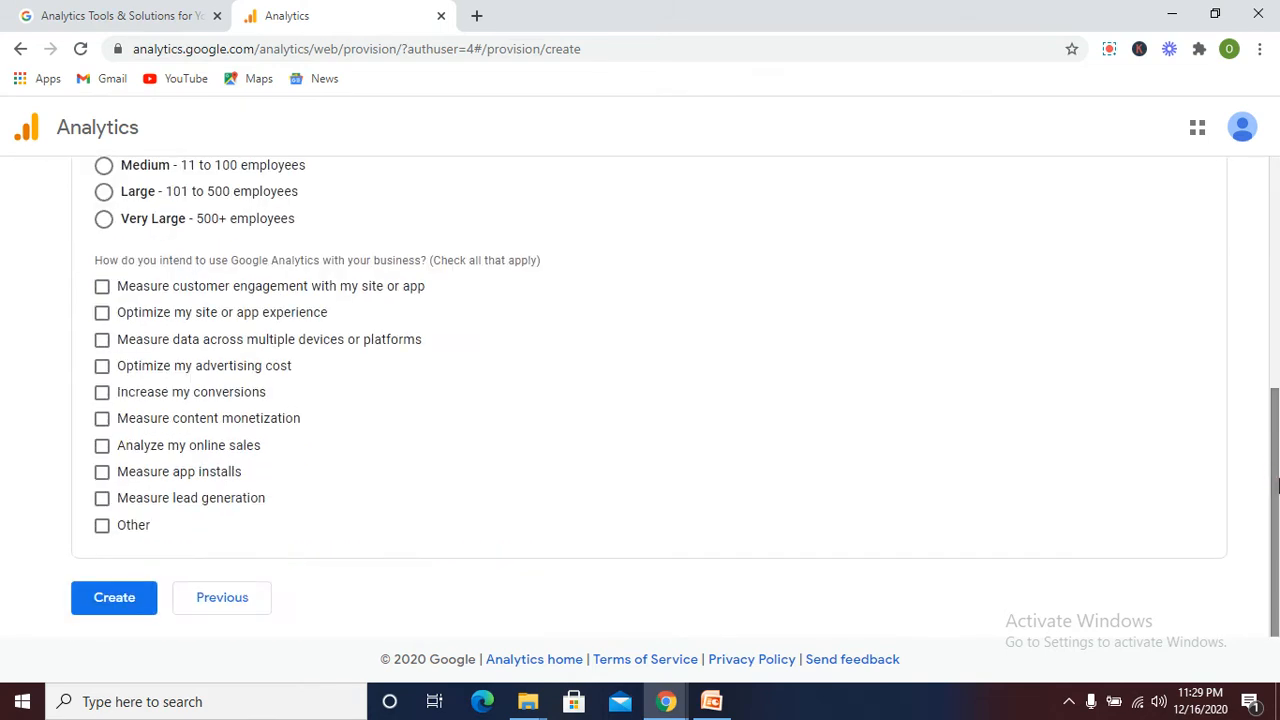
scroll(1277, 485, up, 3)
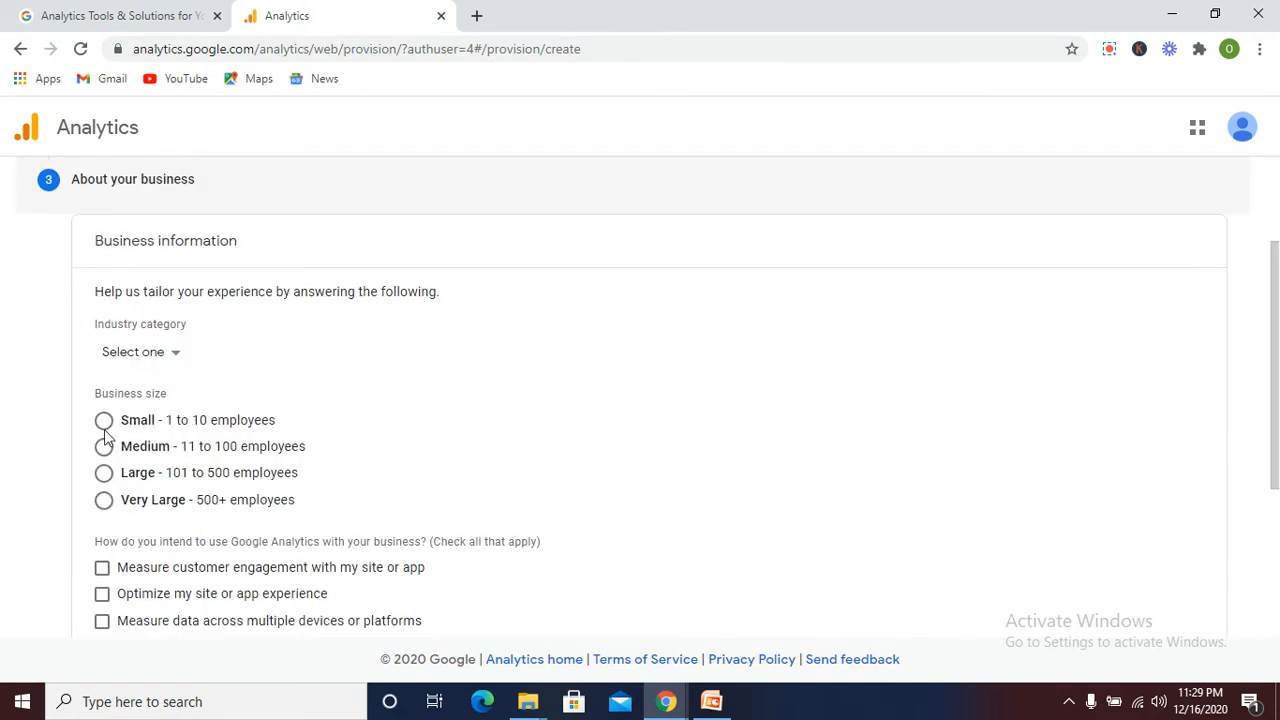
click(104, 421)
Select all nine intended uses of Google Analytics, from measuring customer engagement through measuring lead generation, leaving out Other
scroll(158, 483, down, 1)
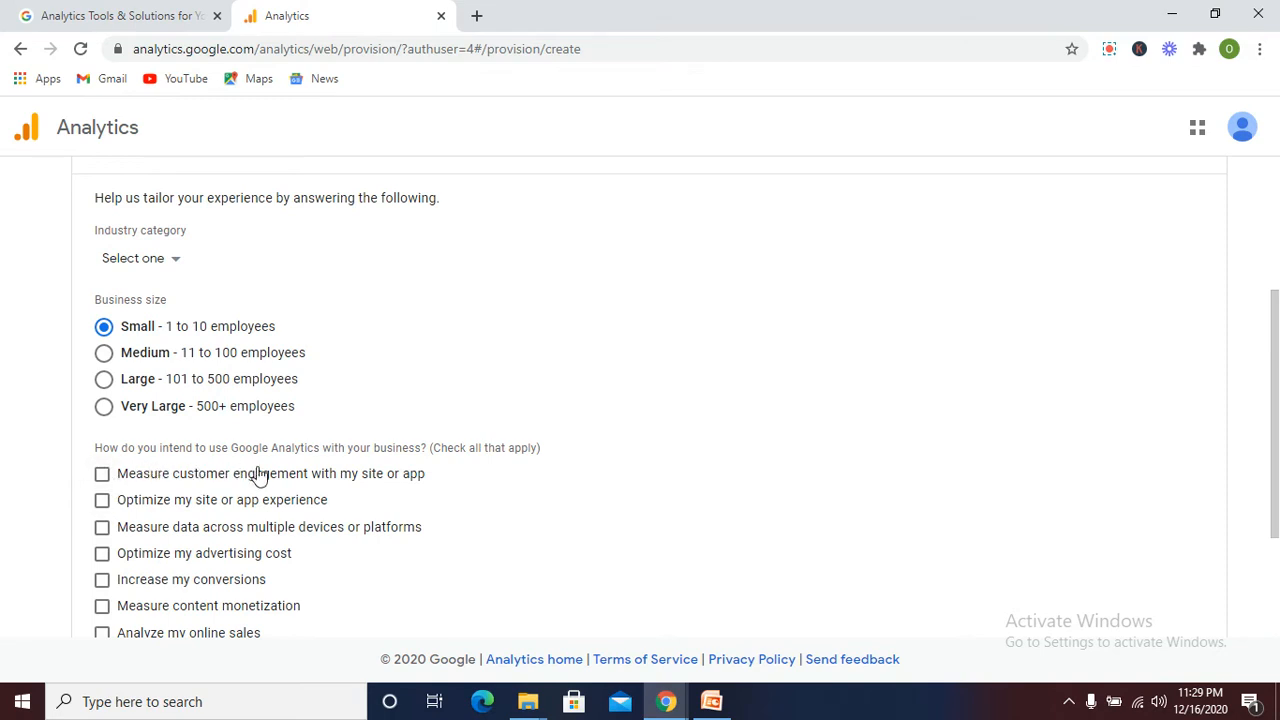
scroll(337, 472, down, 2)
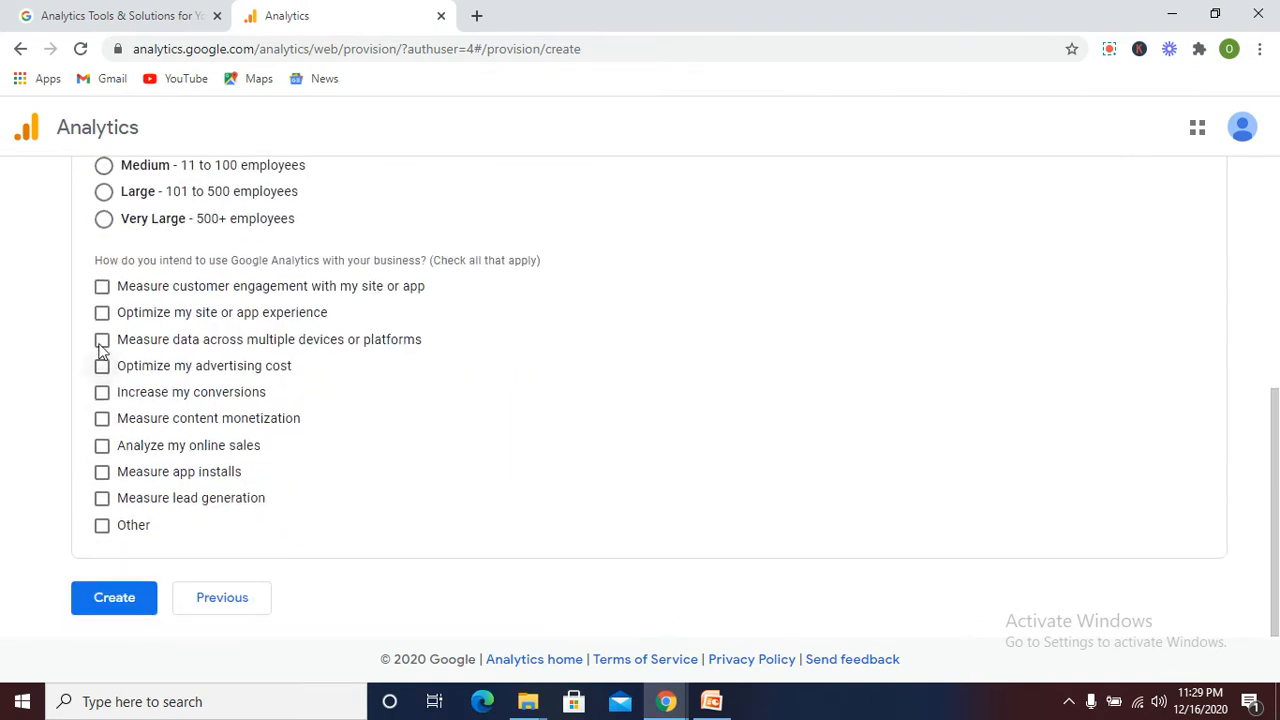
click(101, 287)
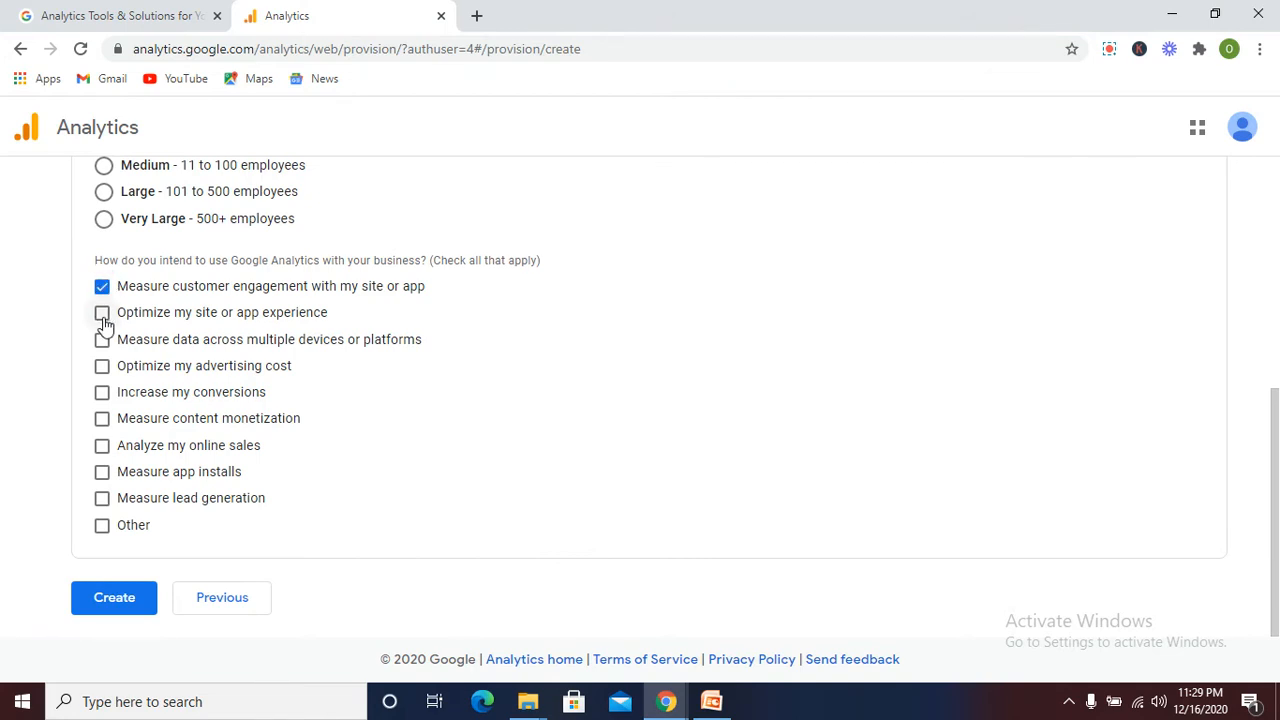
click(102, 313)
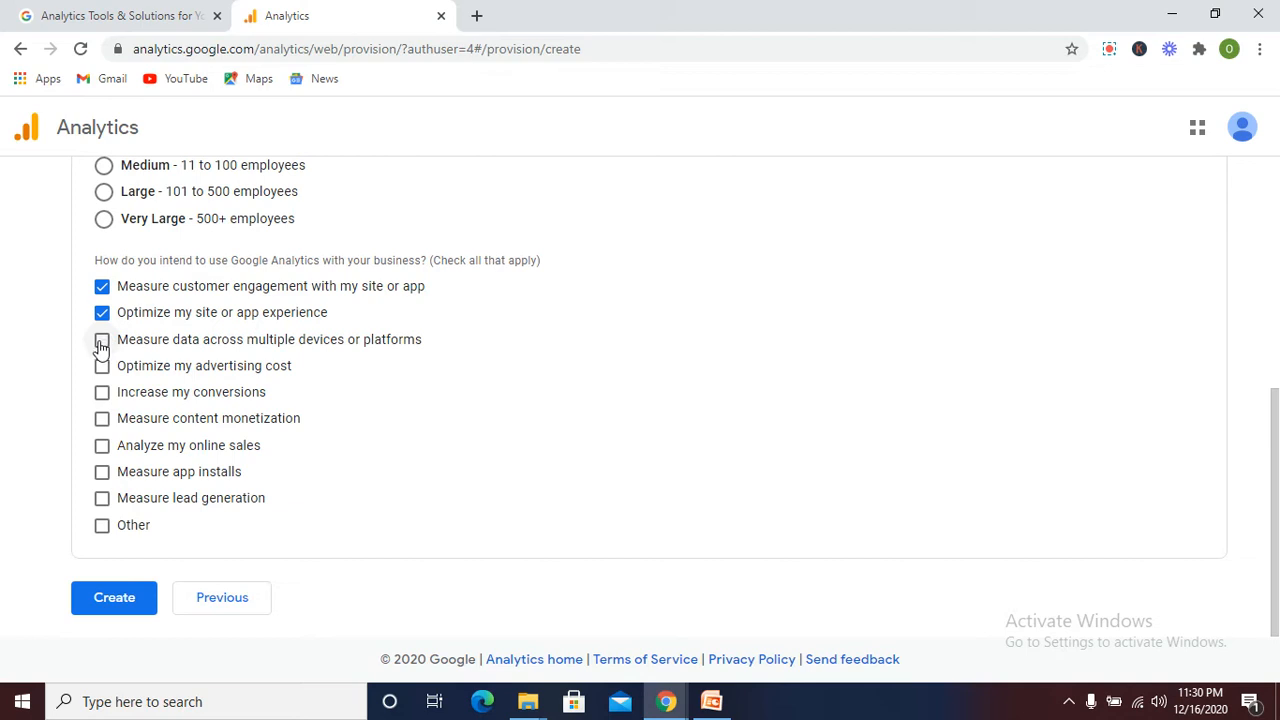
click(102, 341)
click(101, 368)
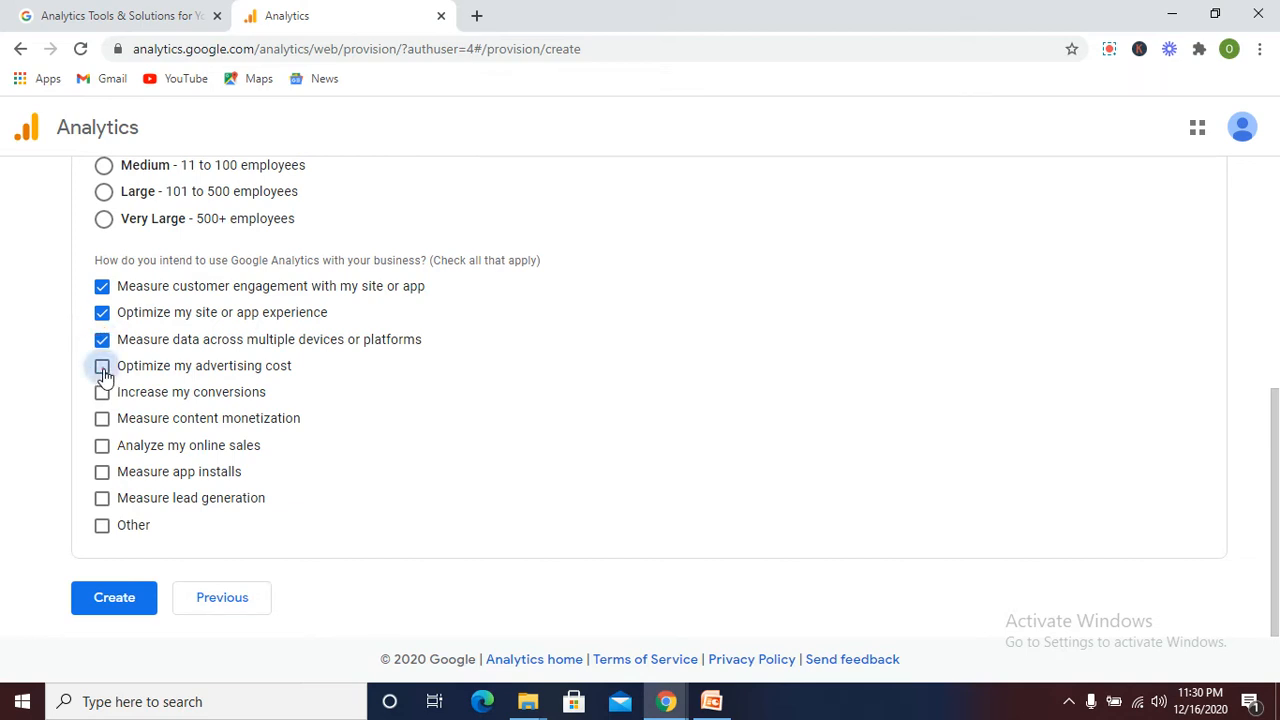
click(102, 396)
click(101, 420)
click(101, 447)
click(101, 473)
click(101, 499)
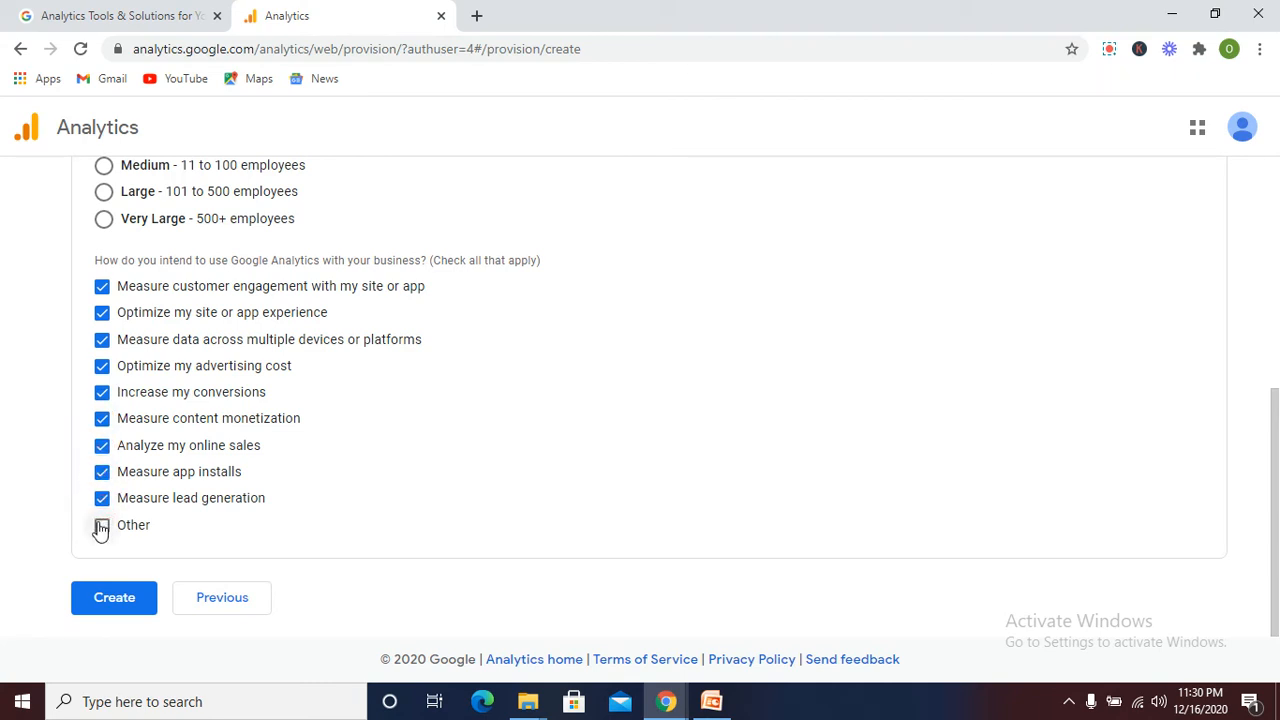
click(101, 526)
scroll(209, 521, down, 1)
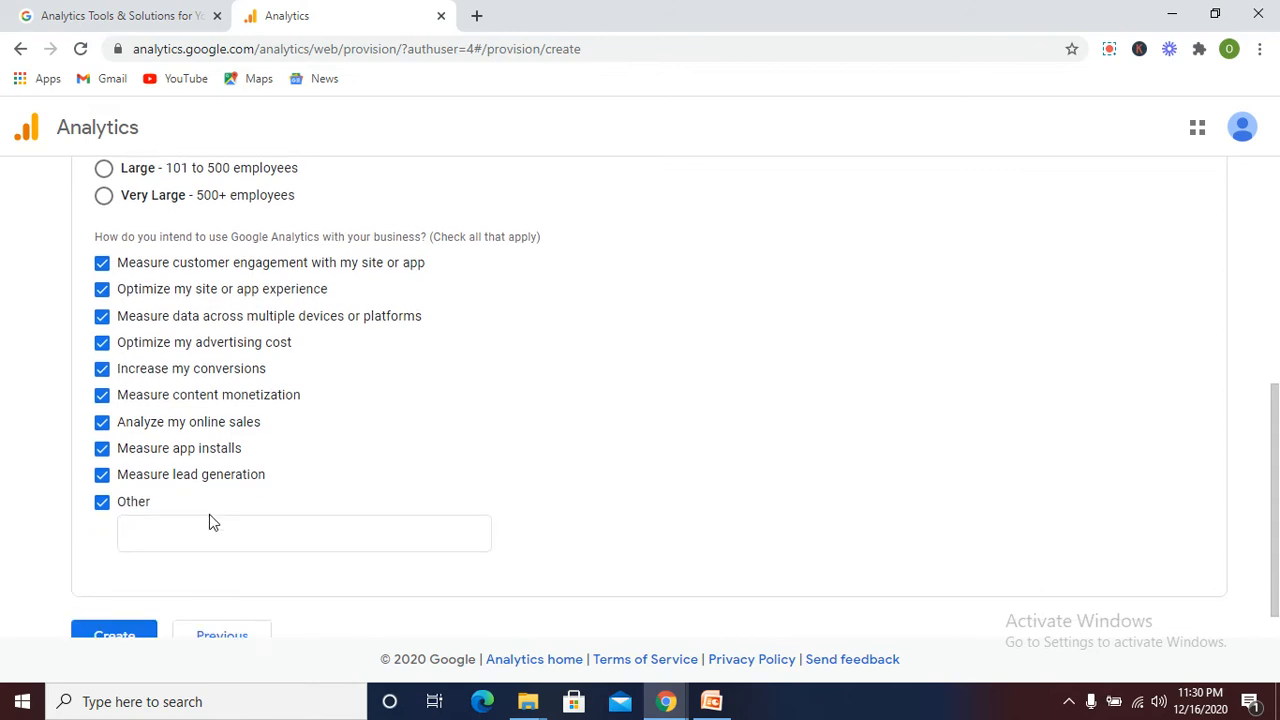
click(117, 468)
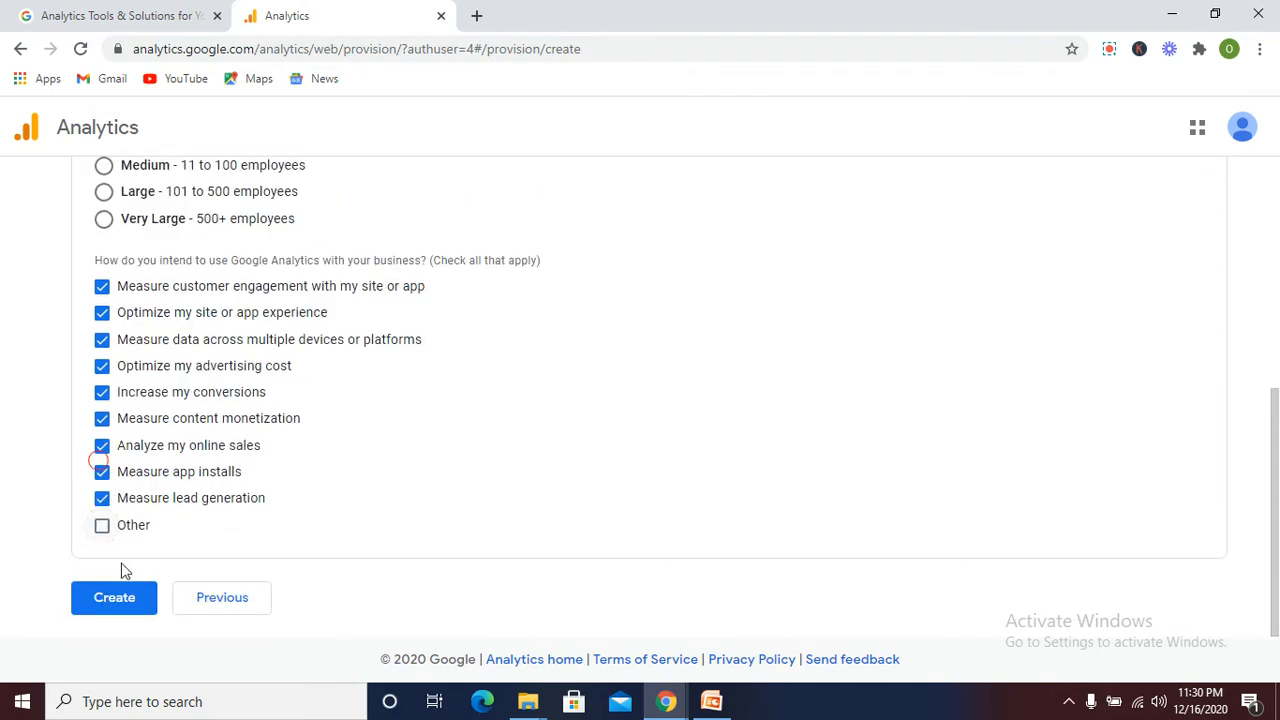
Create the account and accept the United States terms of service, including the GDPR Data Processing Terms and the Measurement Controller-Controller Data Protection Terms
click(114, 598)
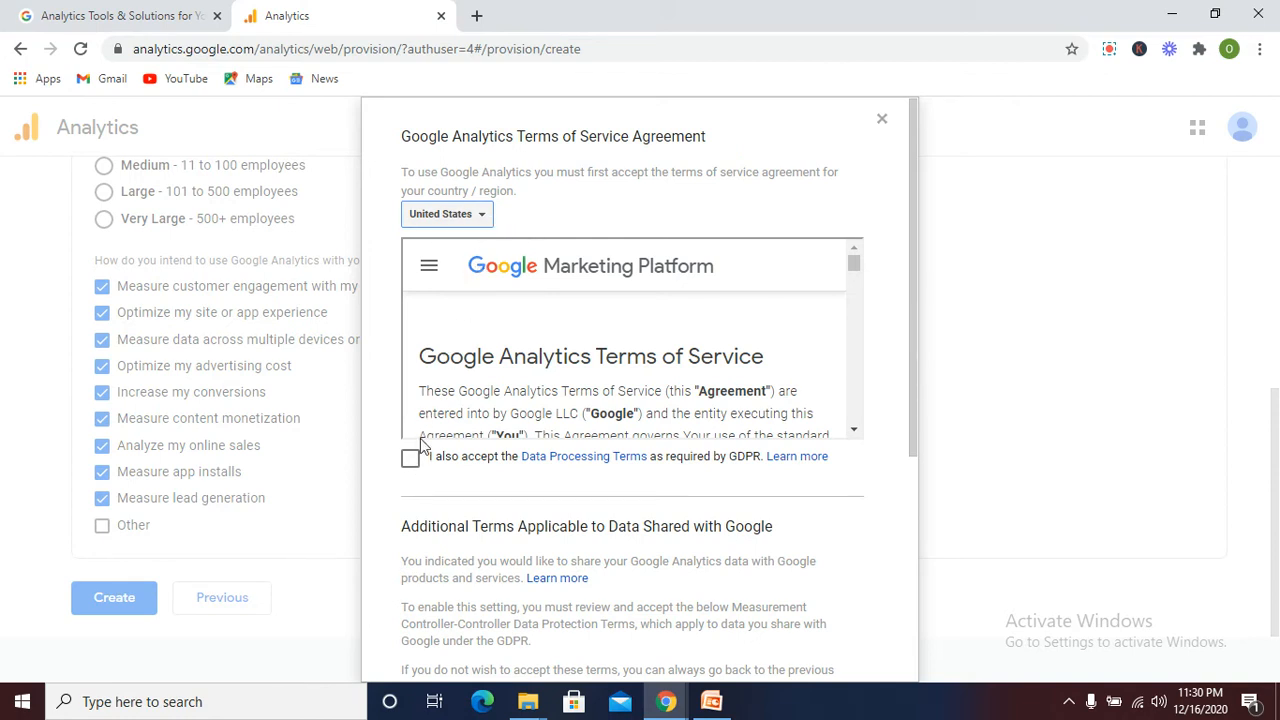
click(411, 458)
scroll(588, 484, down, 2)
scroll(588, 484, down, 3)
scroll(560, 477, down, 2)
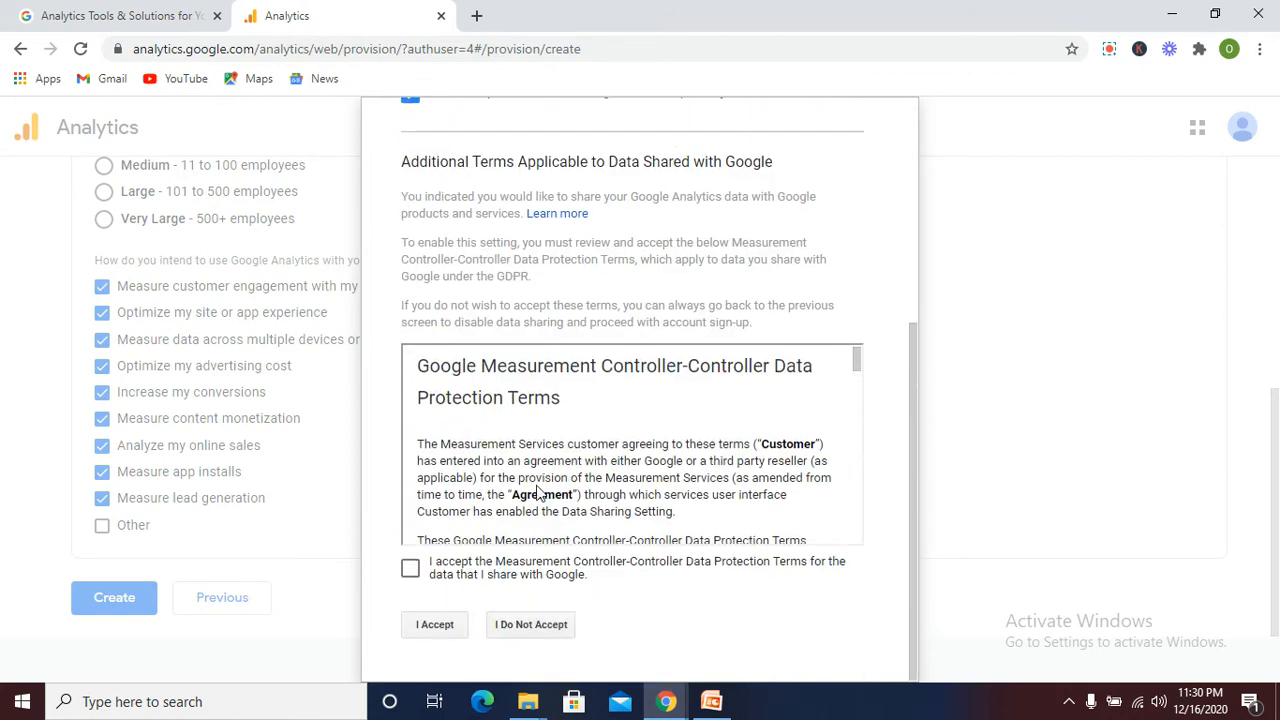
click(411, 569)
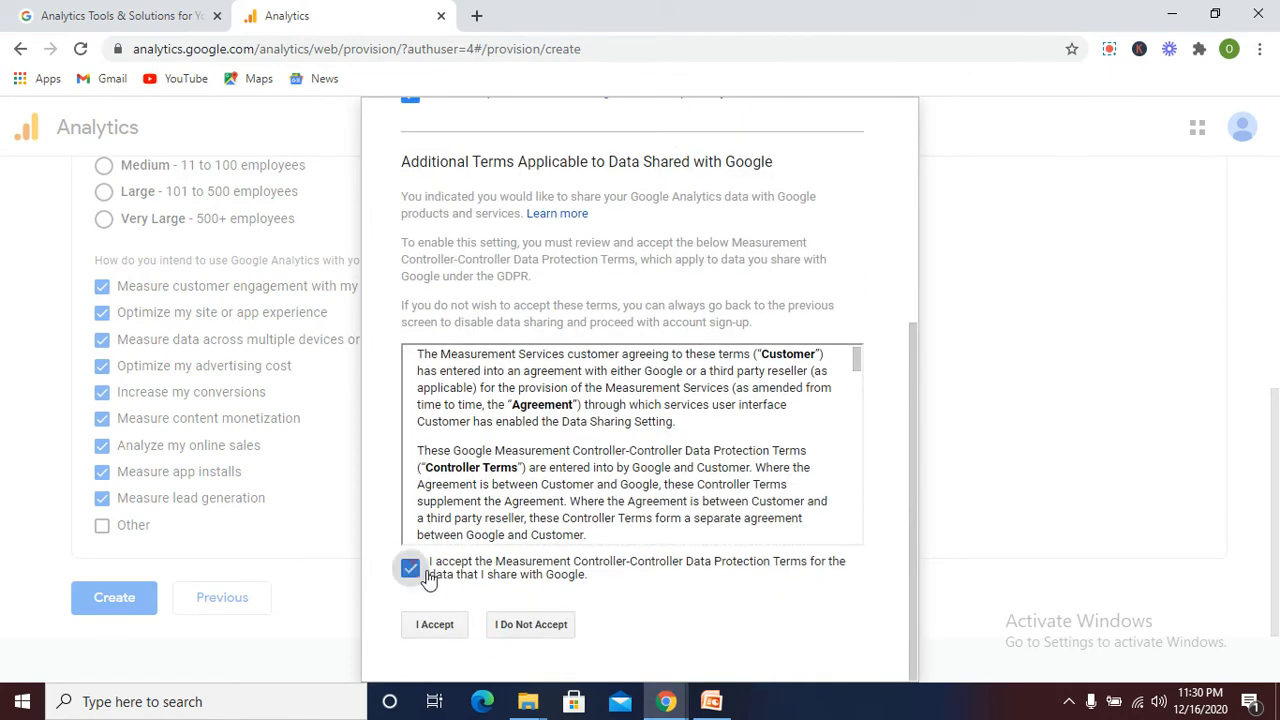
click(440, 628)
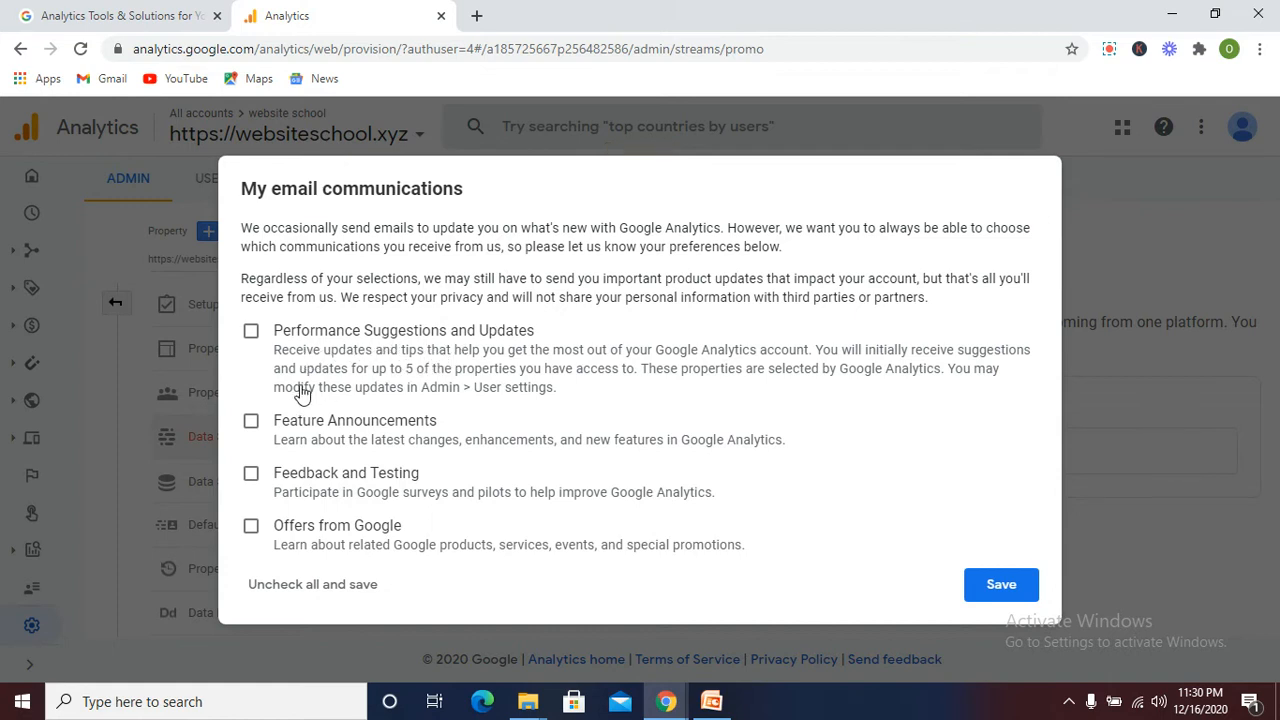
Opt in to all four email communications, from Performance Suggestions and Updates through Offers from Google, and save the preferences
click(253, 337)
click(250, 422)
click(252, 476)
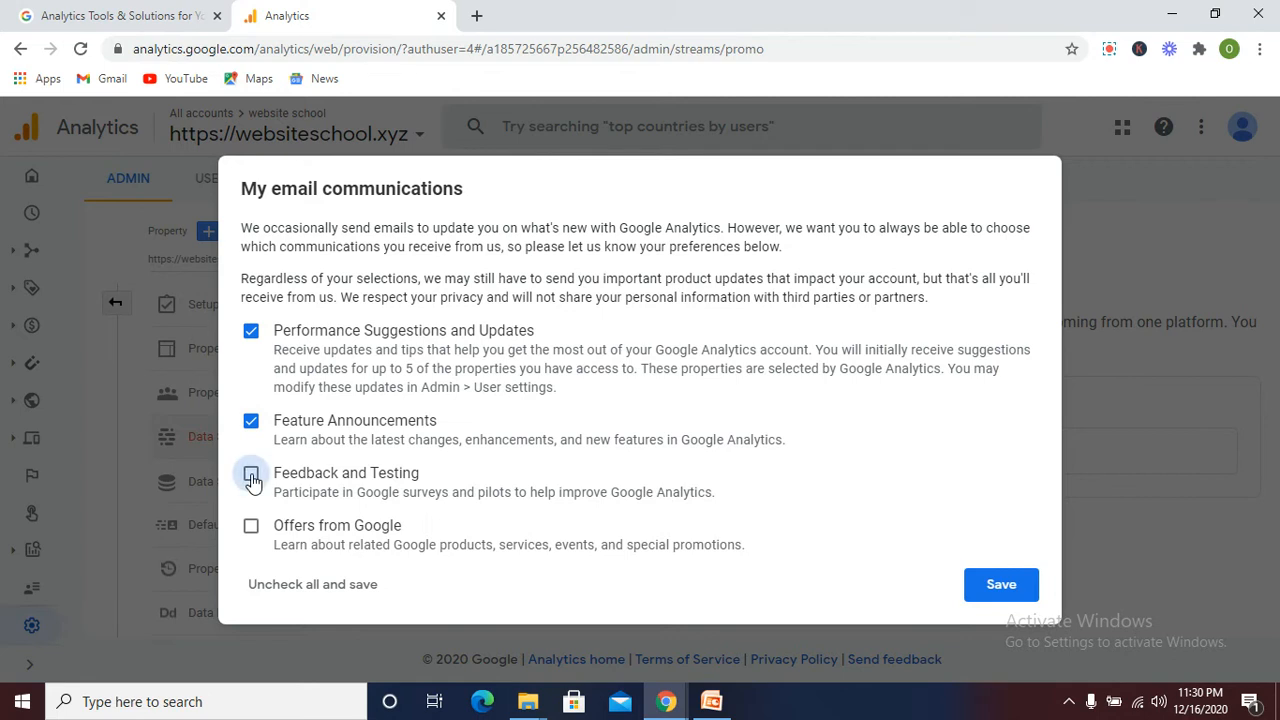
click(251, 529)
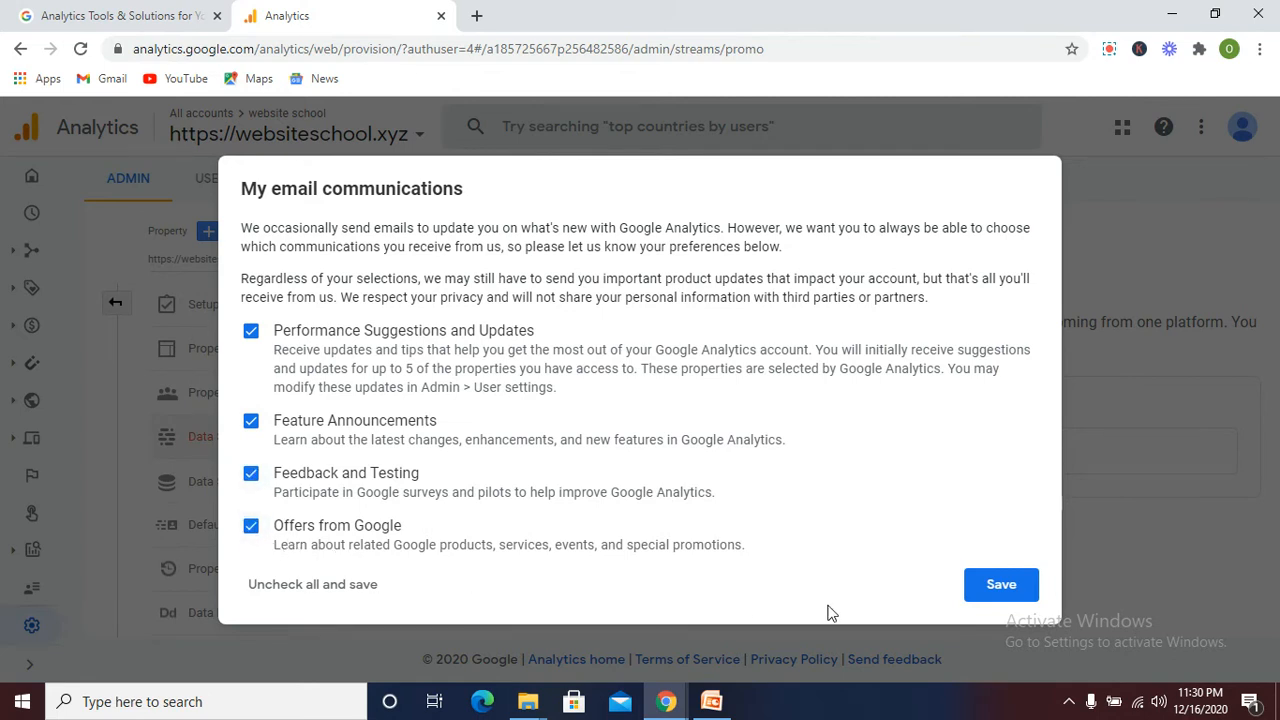
click(1020, 590)
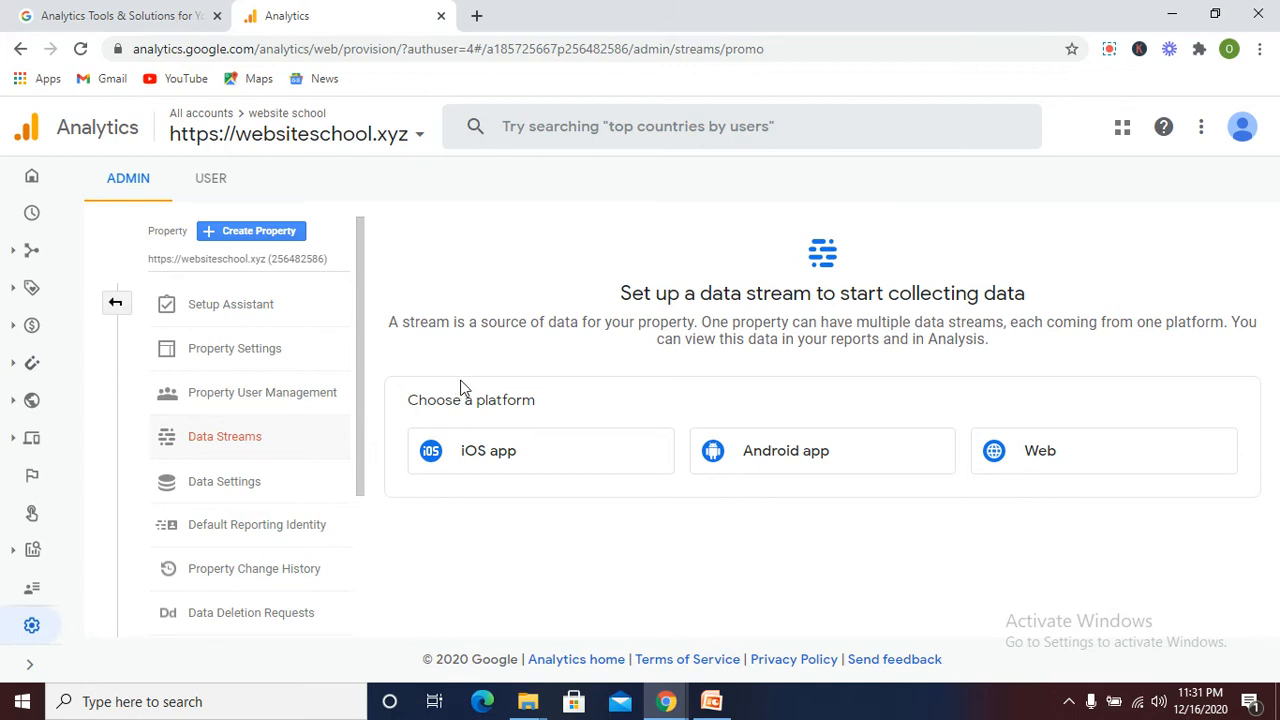
Open websiteschool.xyz/wp-admin in a new browser tab and log in to WordPress with the prefilled credentials
click(484, 20)
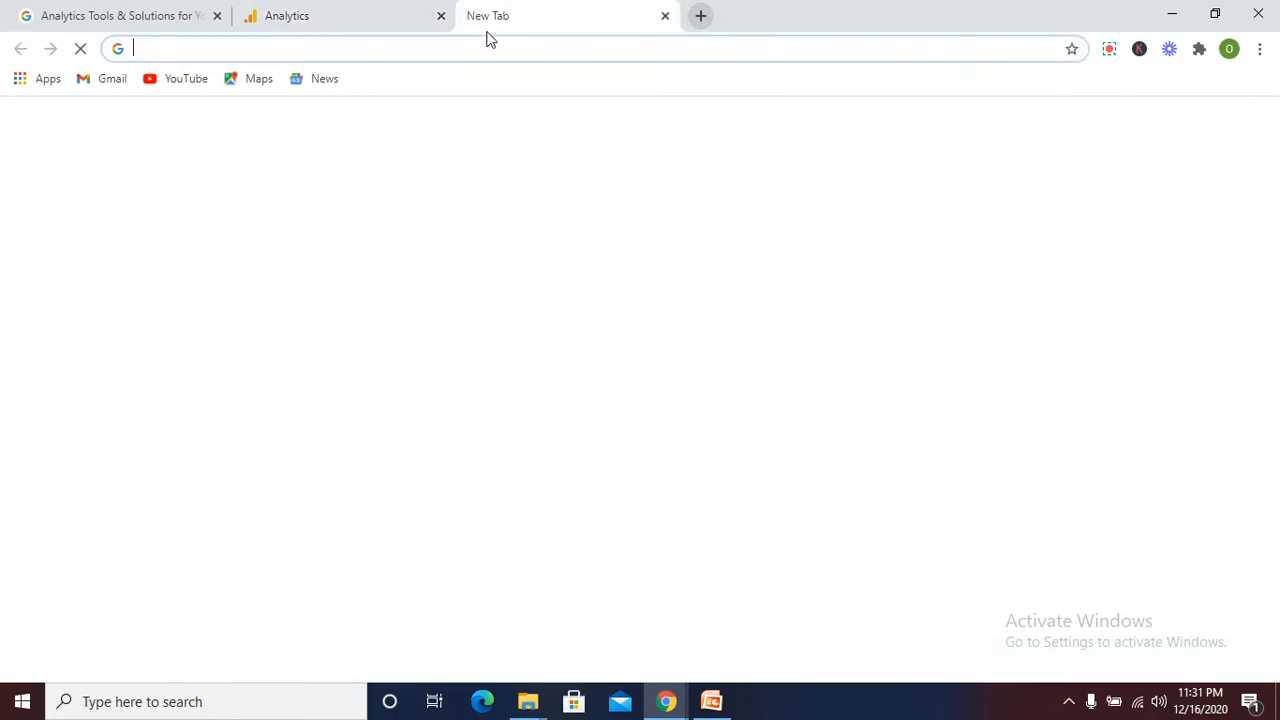
text(we)
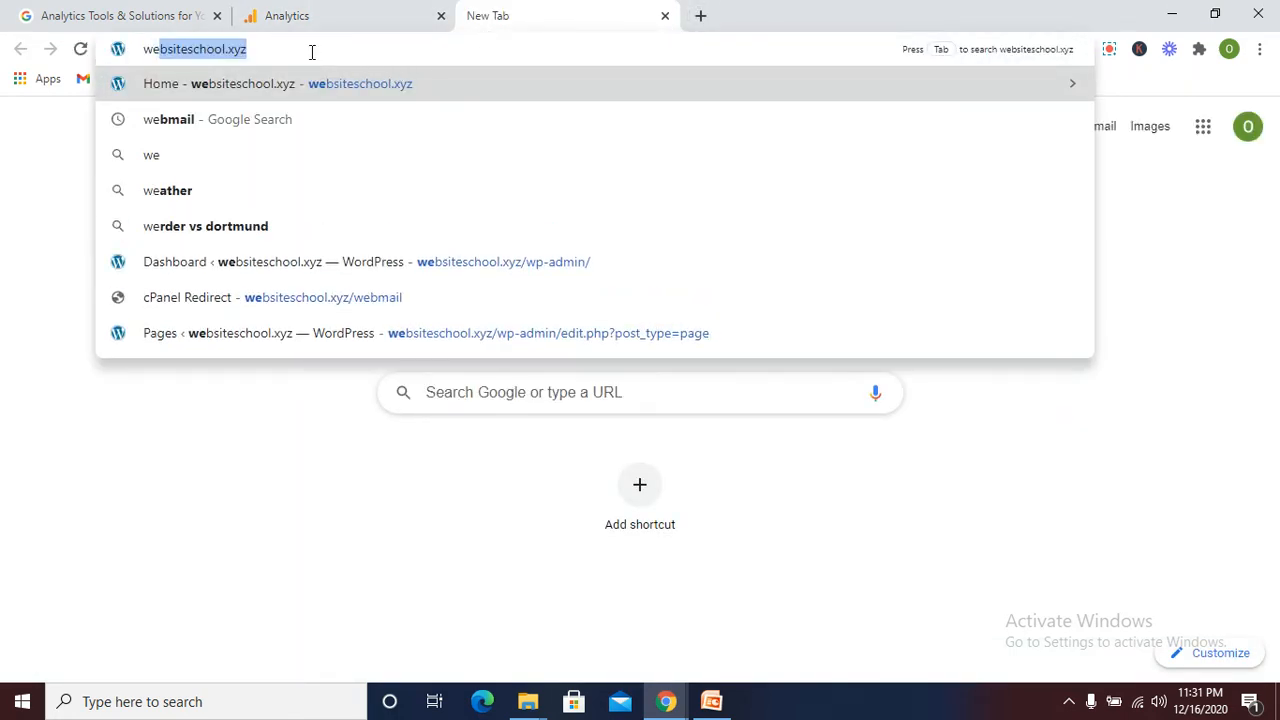
key(Right)
text(/wp)
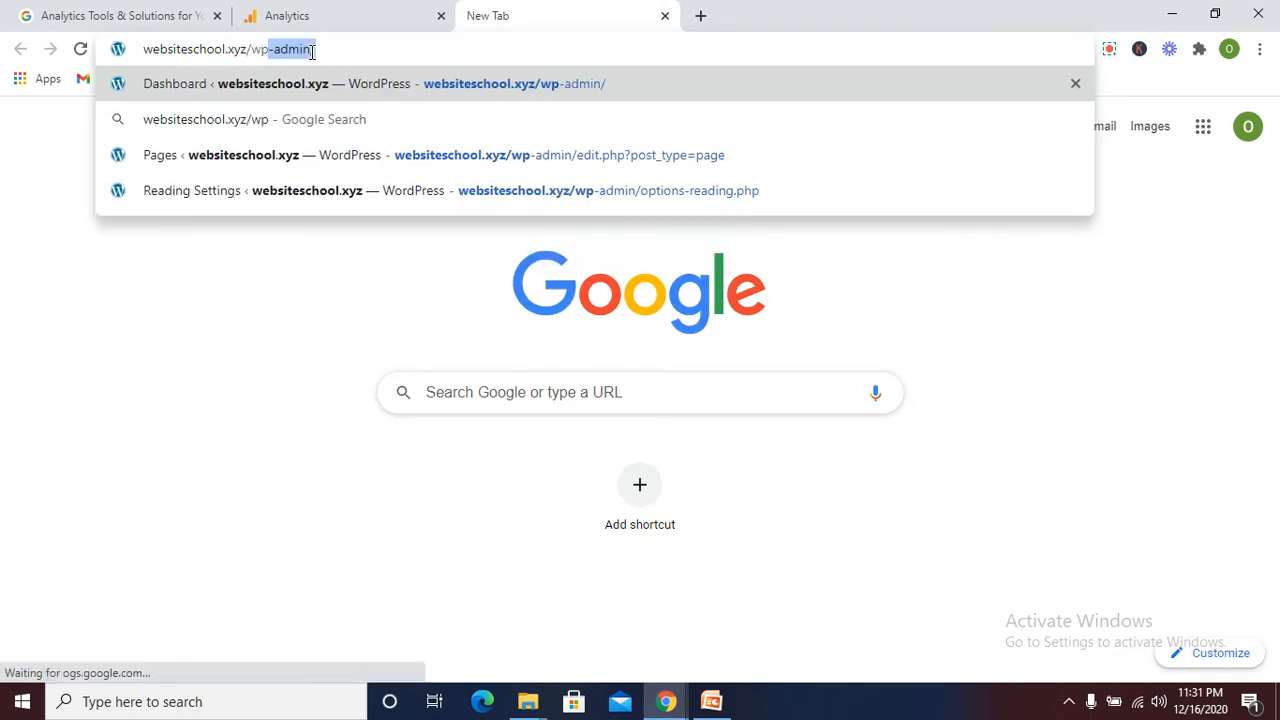
key(Return)
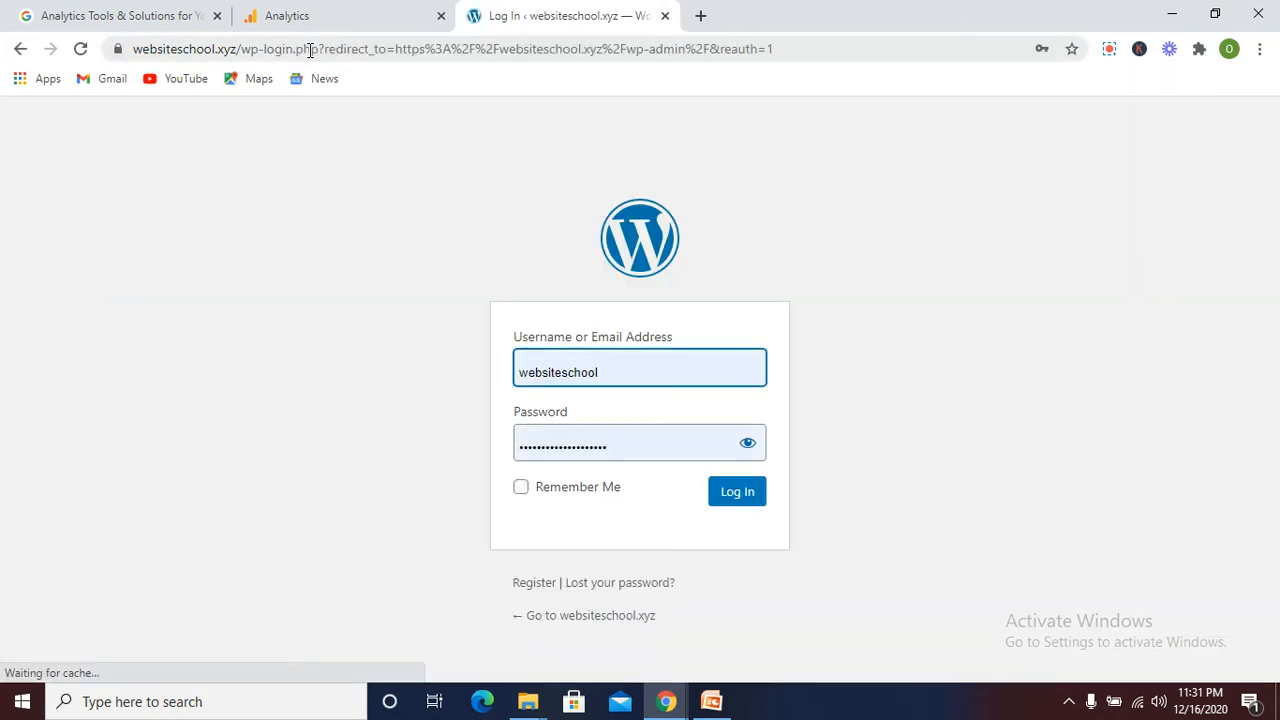
click(751, 501)
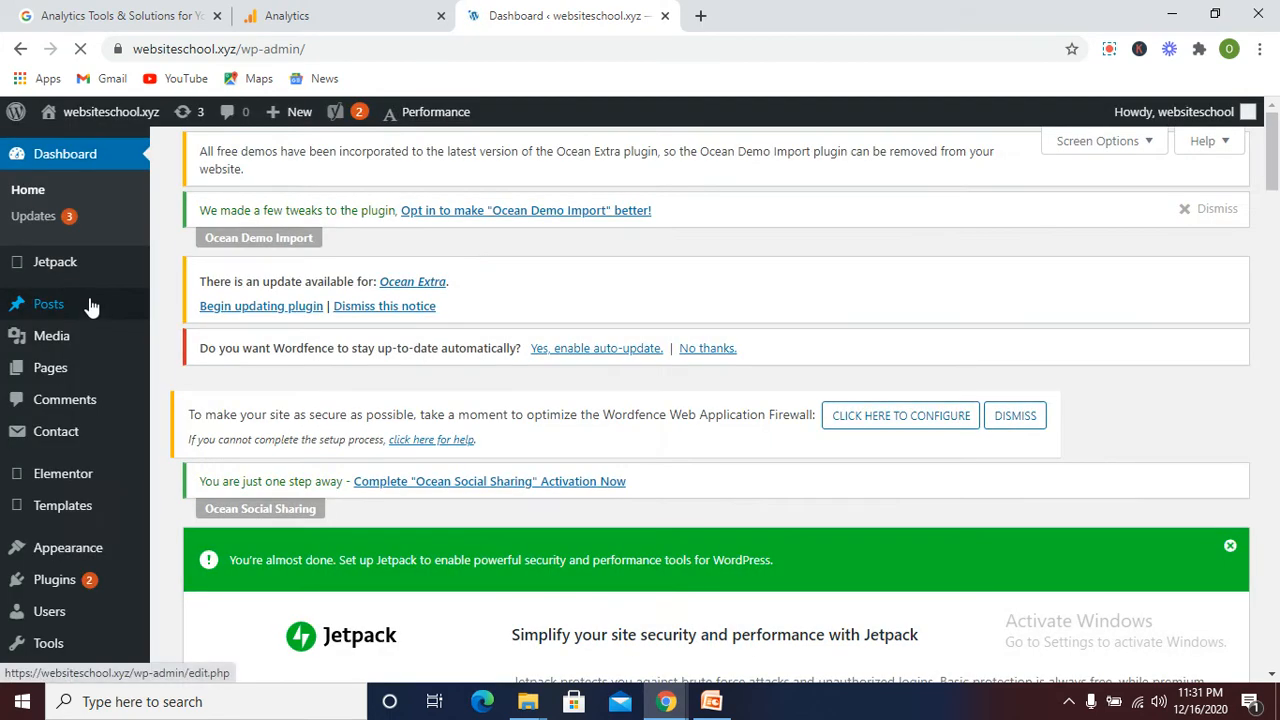
Open the WordPress page for adding new plugins
scroll(85, 315, down, 2)
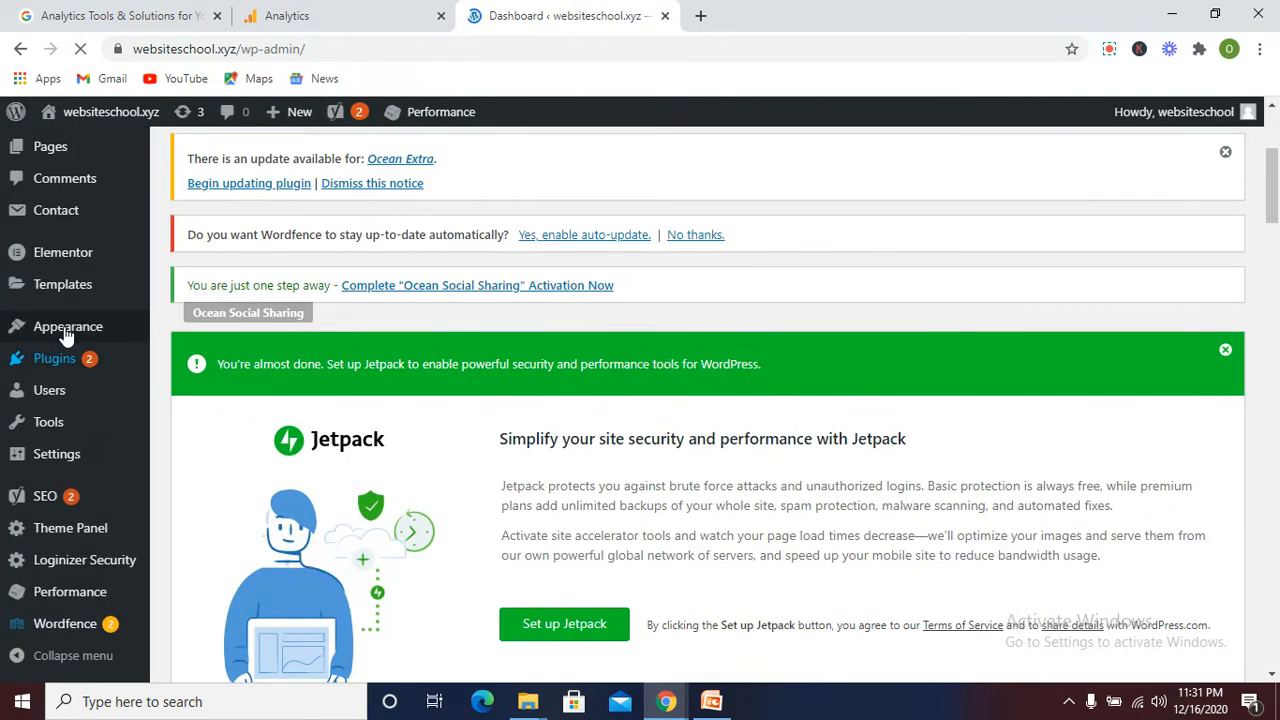
mouse_move(70, 360)
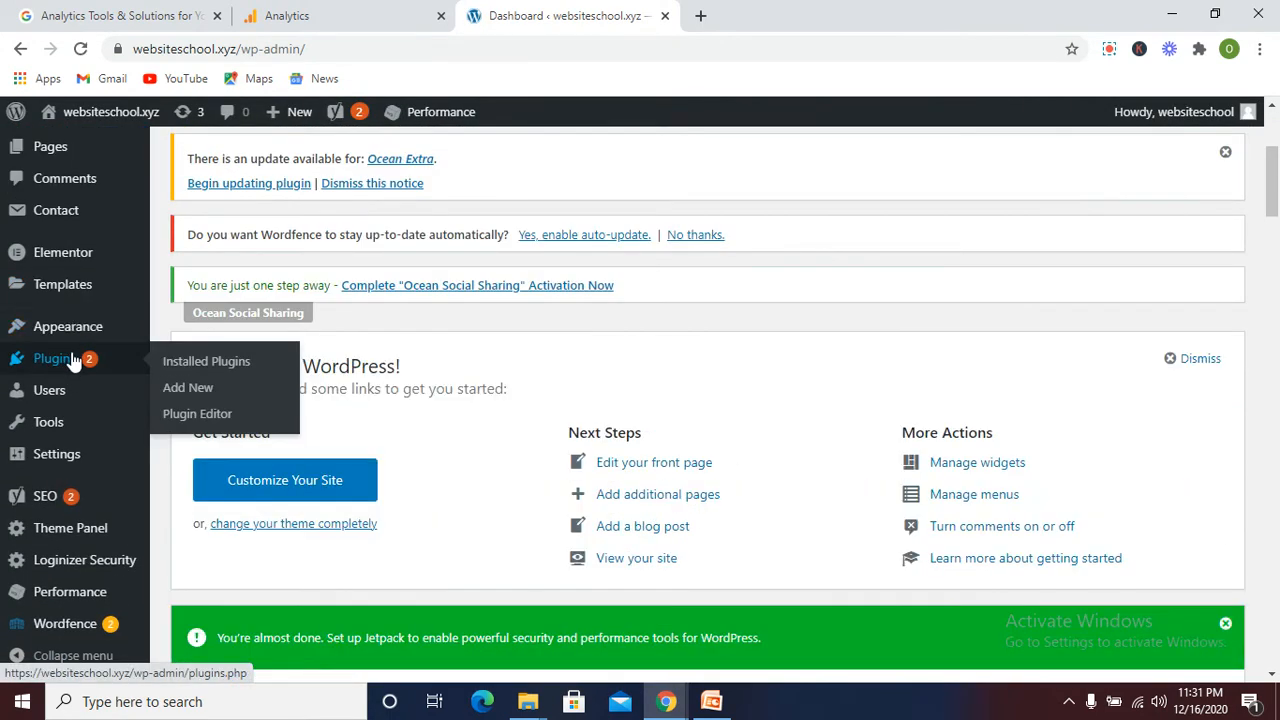
click(187, 393)
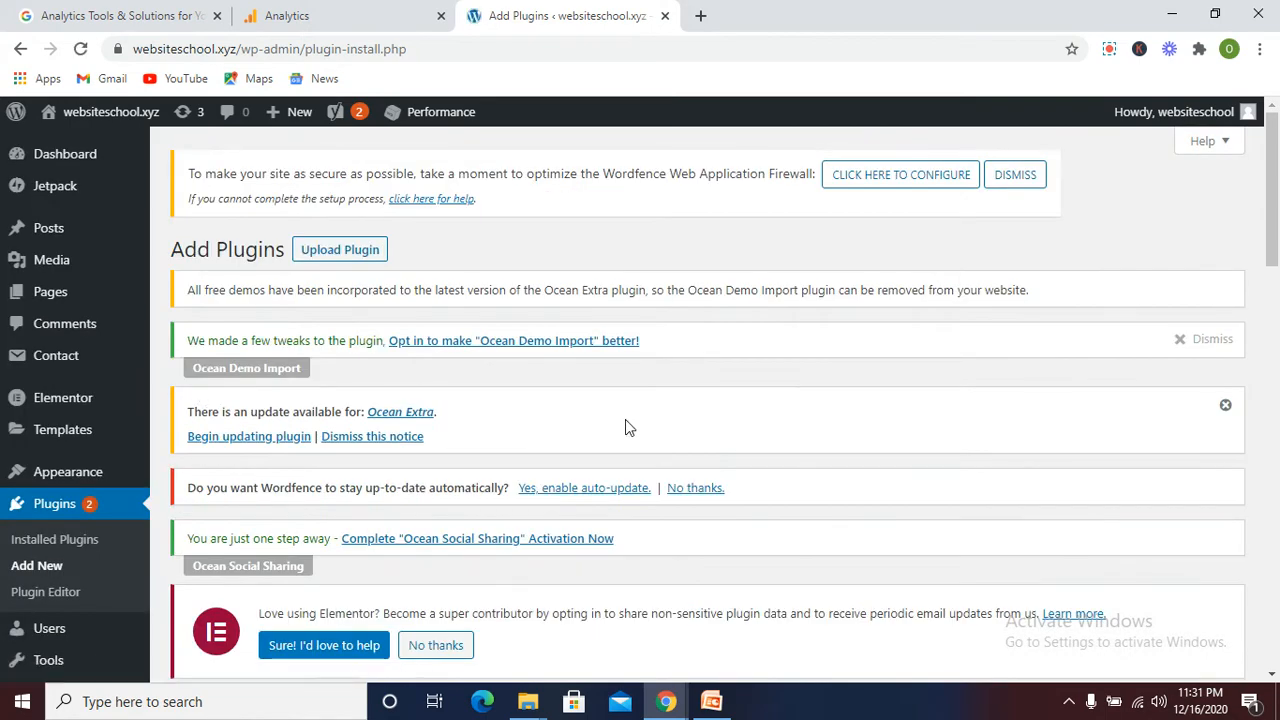
Search the plugin directory by keyword for "google analytics dashboard"
scroll(922, 475, down, 3)
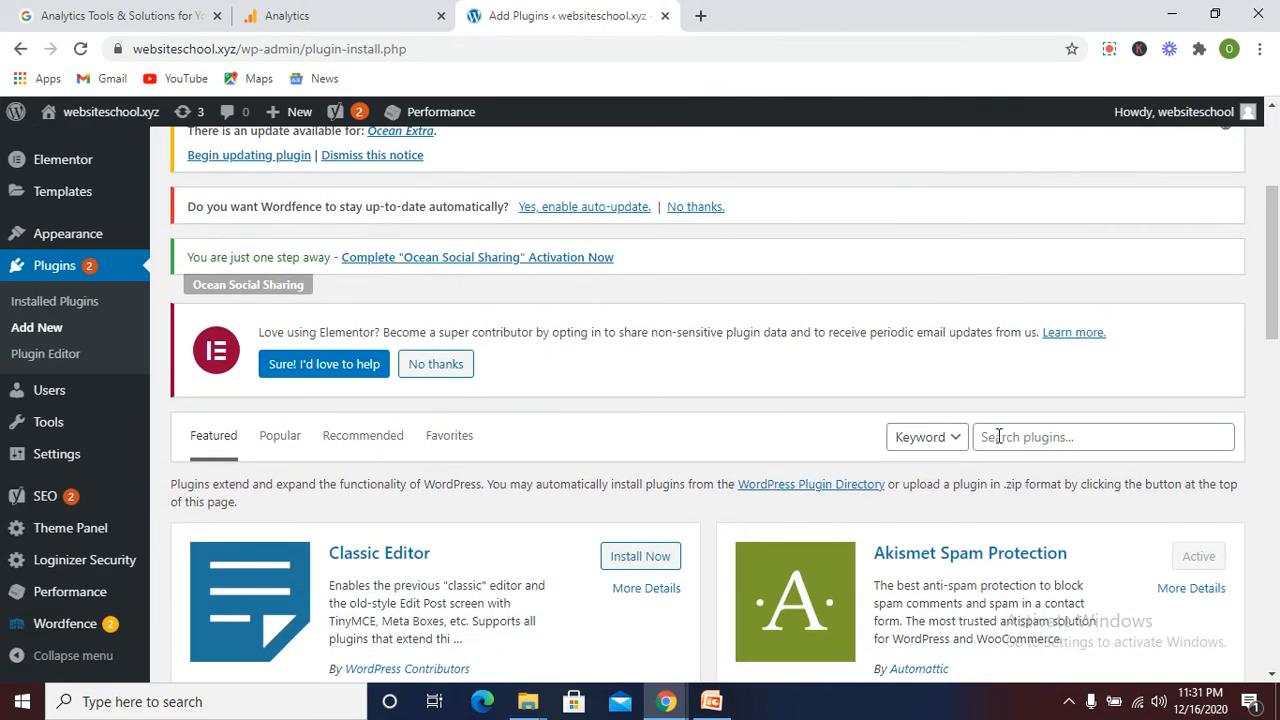
click(995, 436)
text(googl)
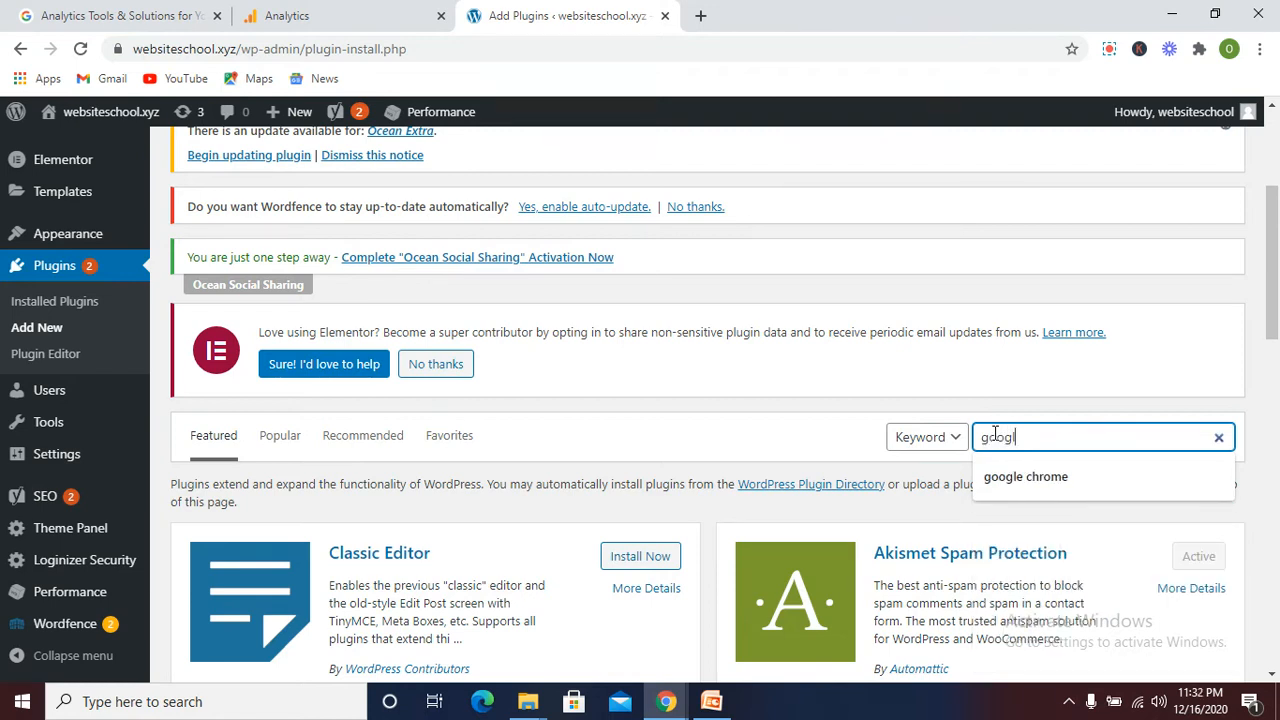
text(e )
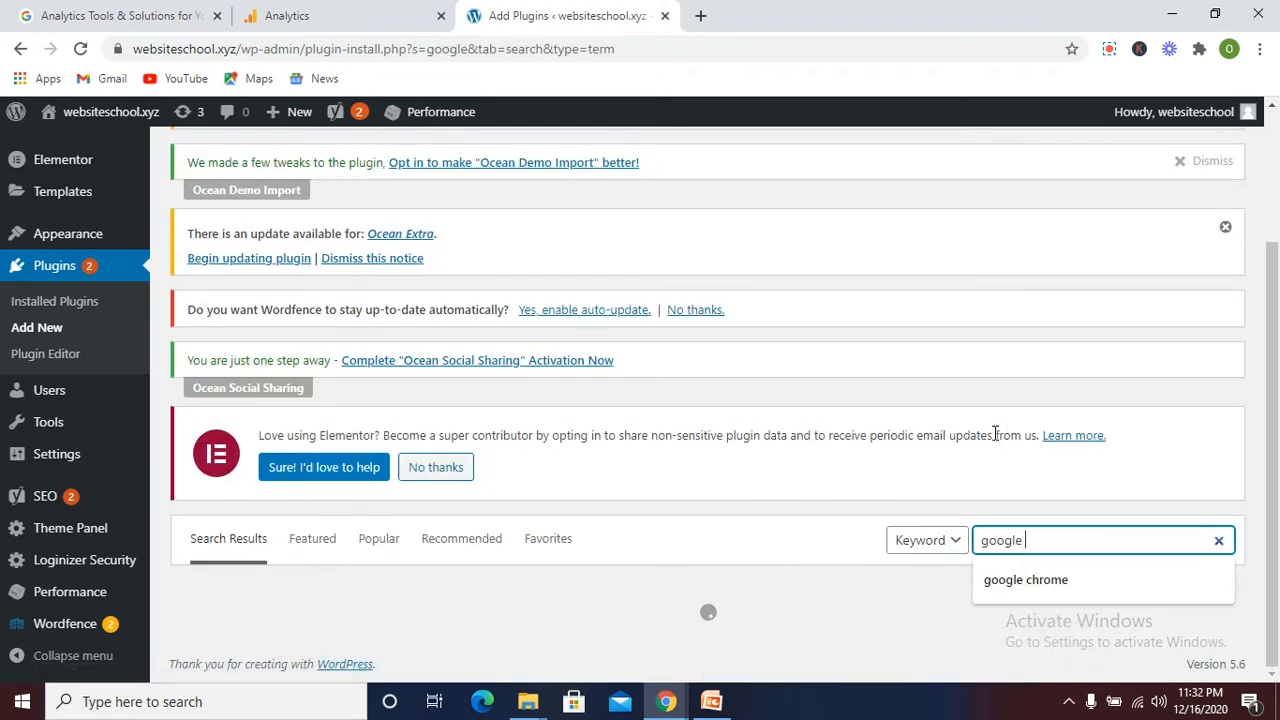
text(ana)
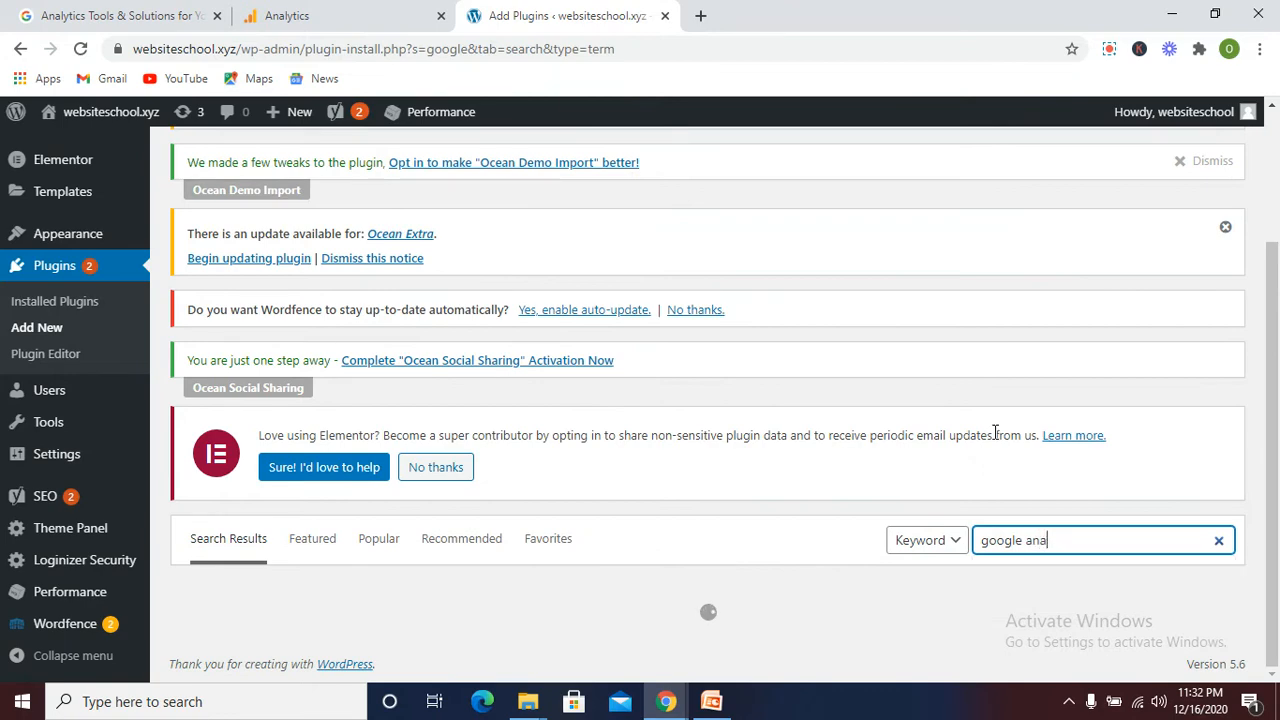
text(l)
scroll(995, 432, down, 1)
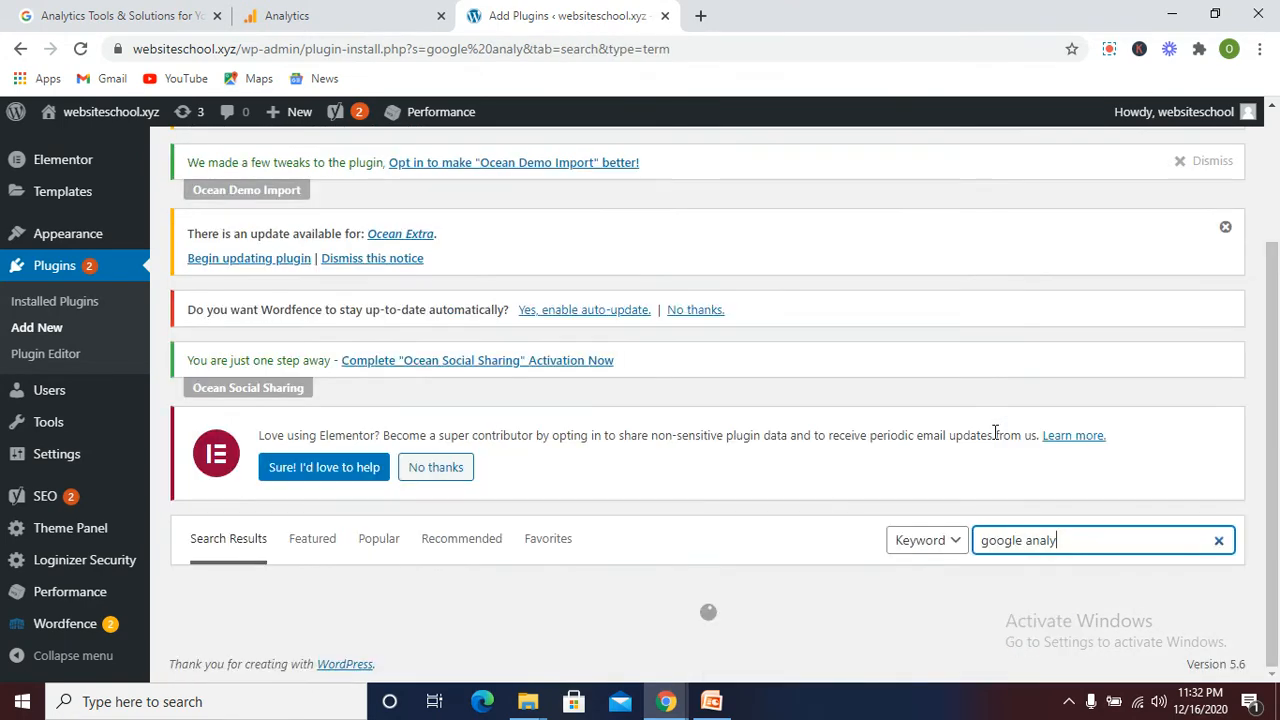
text(t)
scroll(995, 432, down, 1)
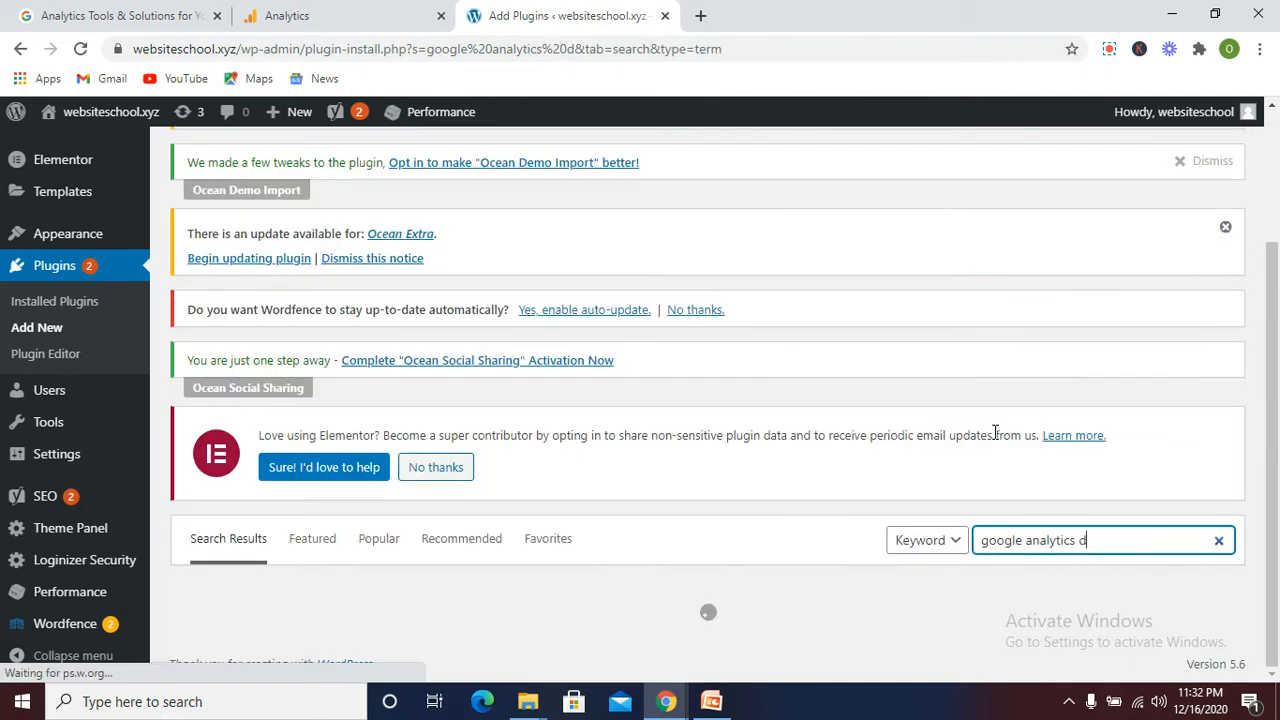
text(ics dash)
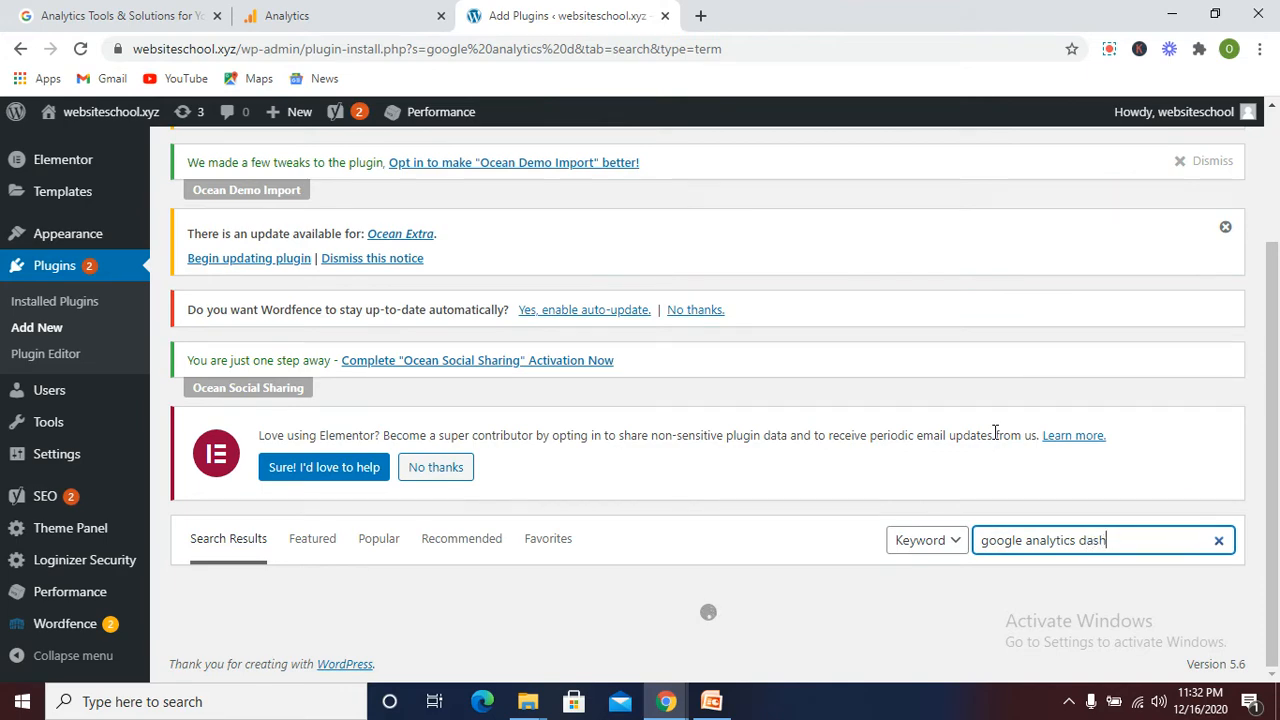
text(b)
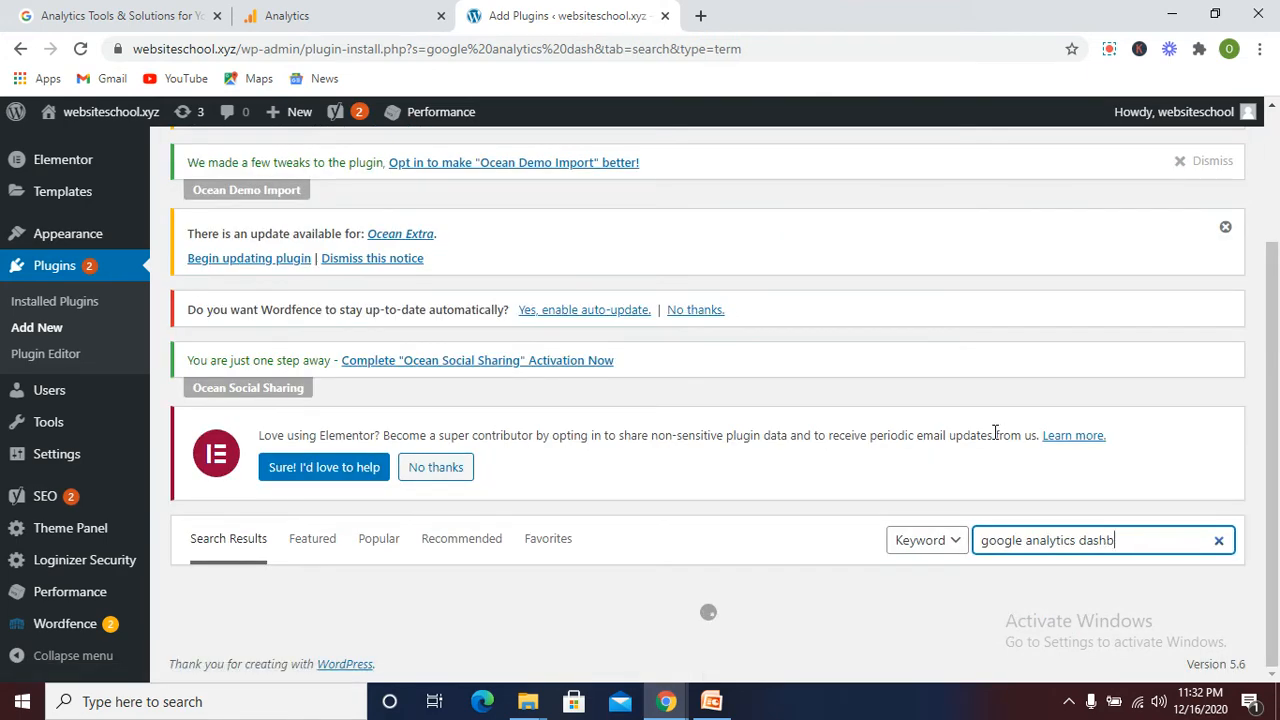
text(oard)
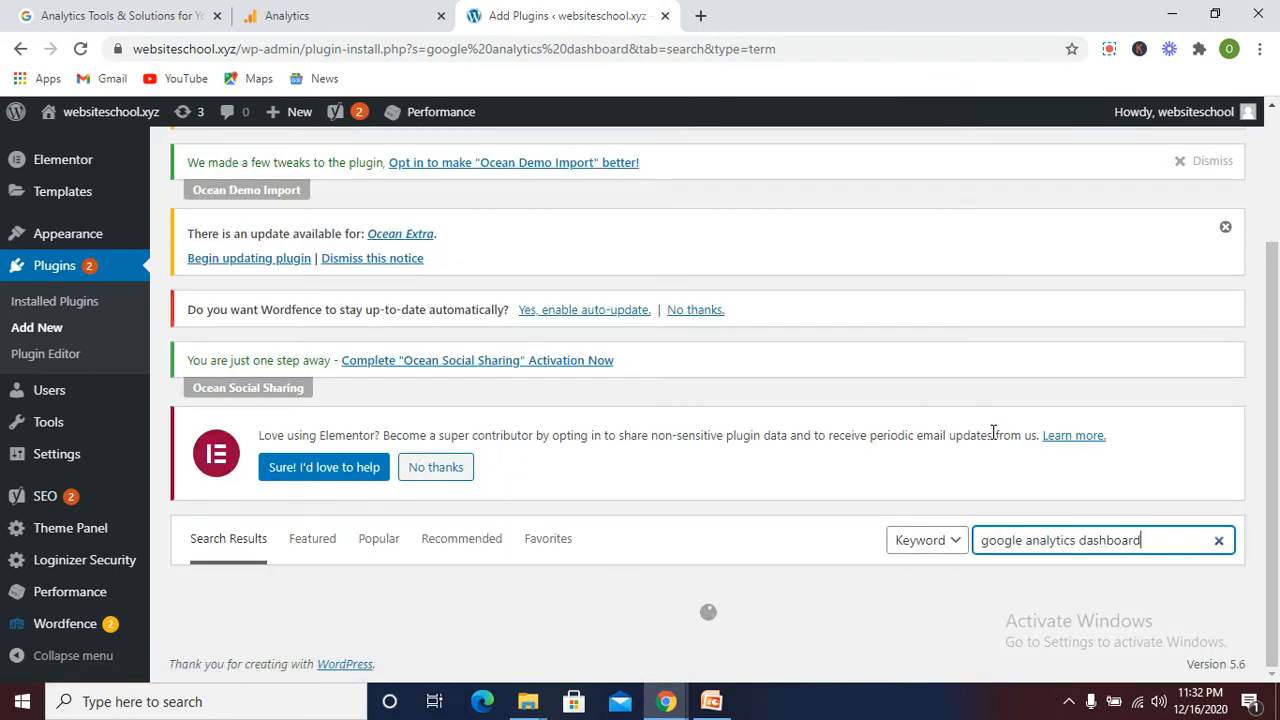
Look through the first page of plugin search results for the Google Analytics plugin by ShareThis
scroll(958, 437, down, 3)
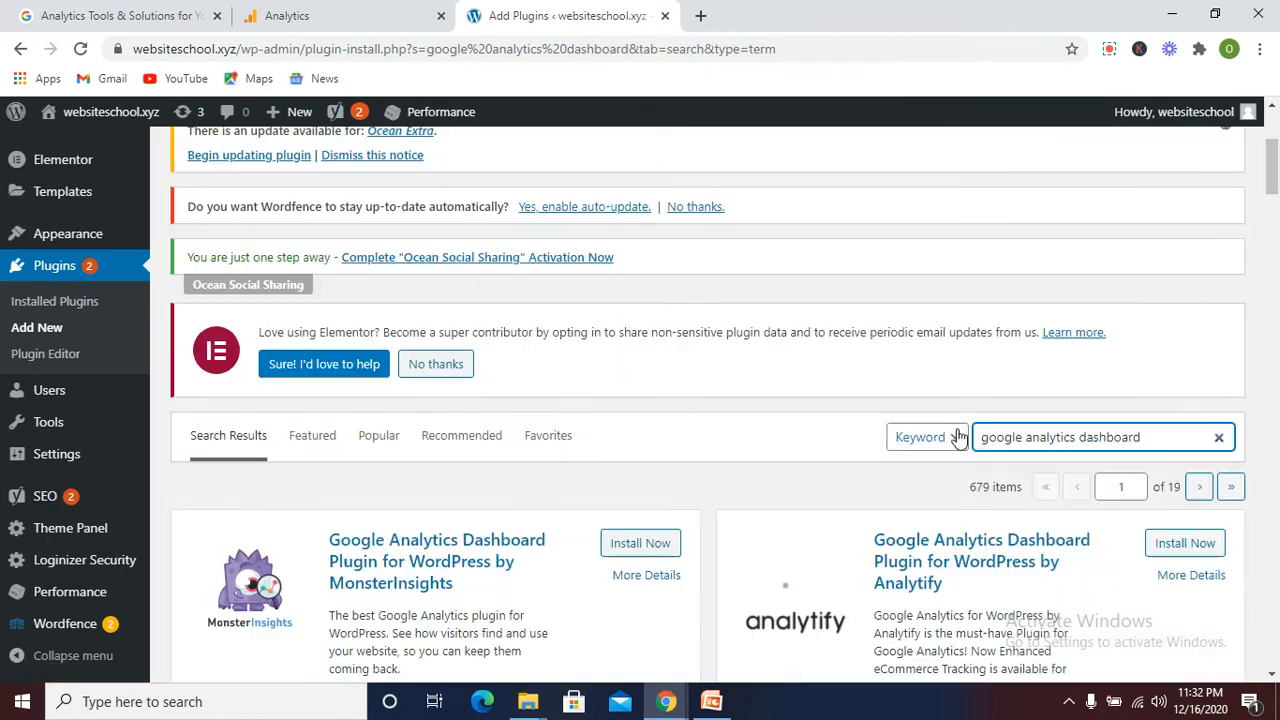
scroll(808, 425, down, 3)
scroll(808, 425, up, 2)
scroll(802, 417, down, 6)
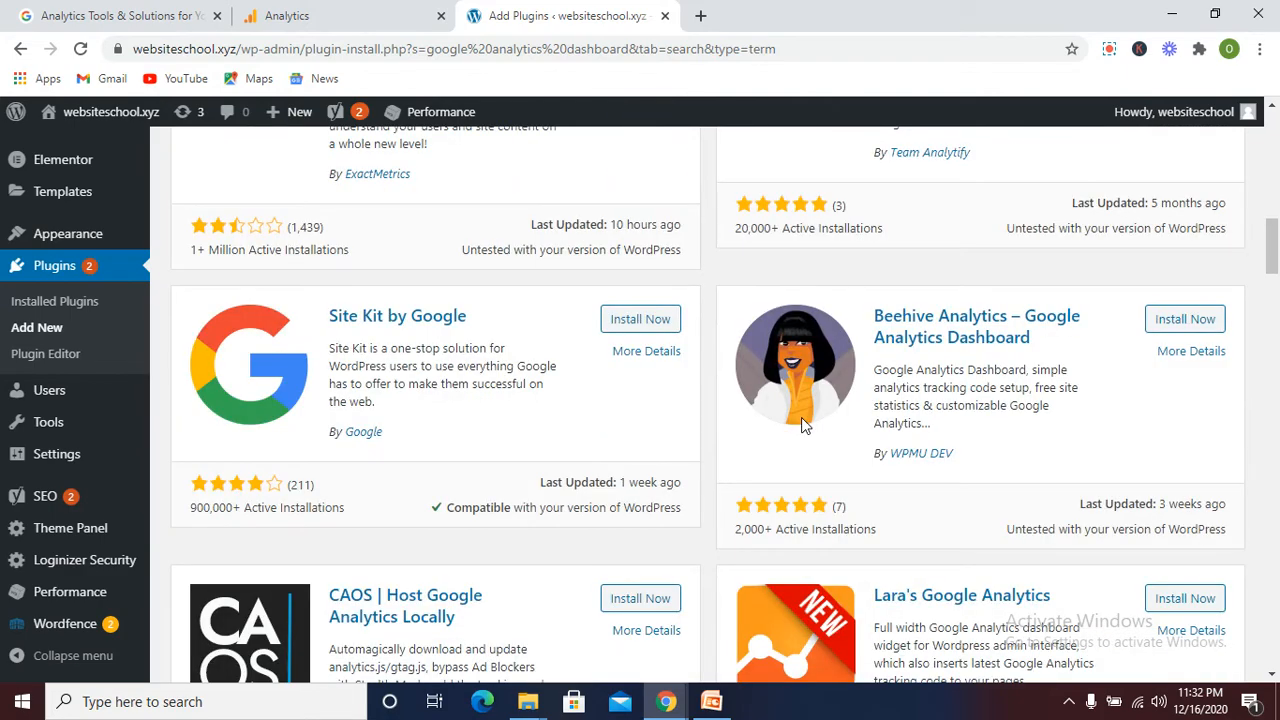
scroll(801, 418, down, 5)
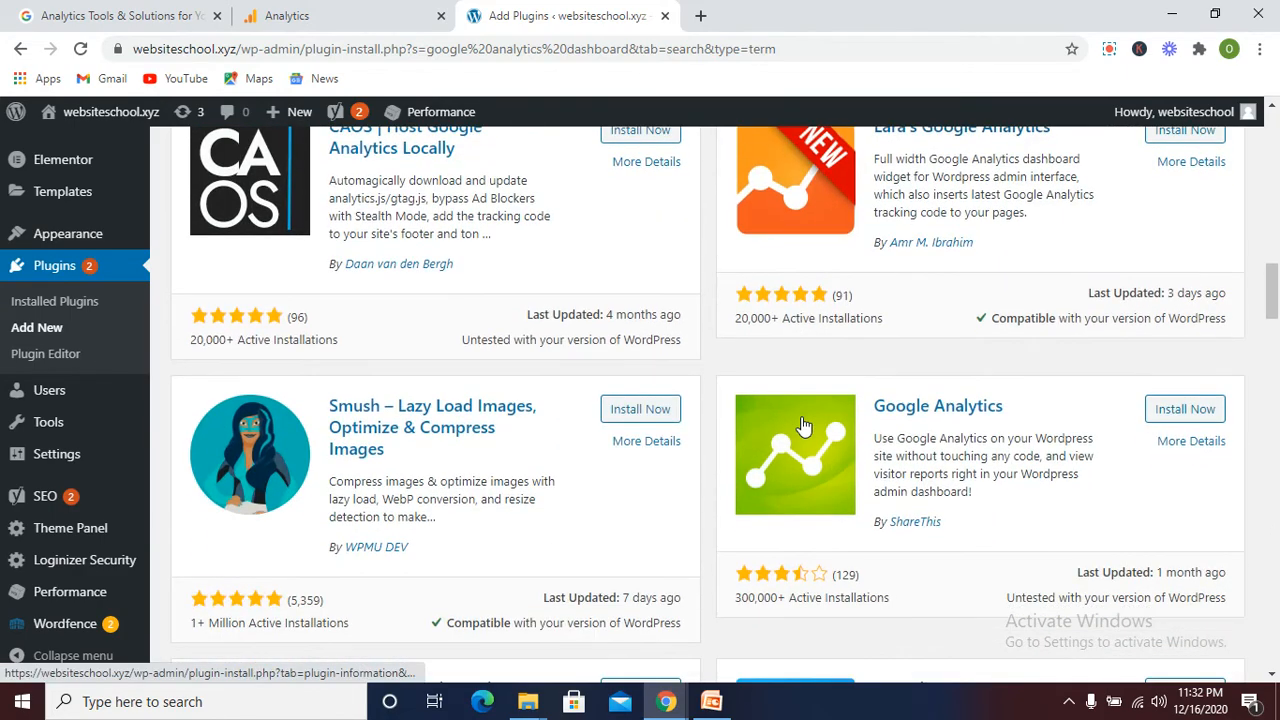
scroll(815, 412, down, 1)
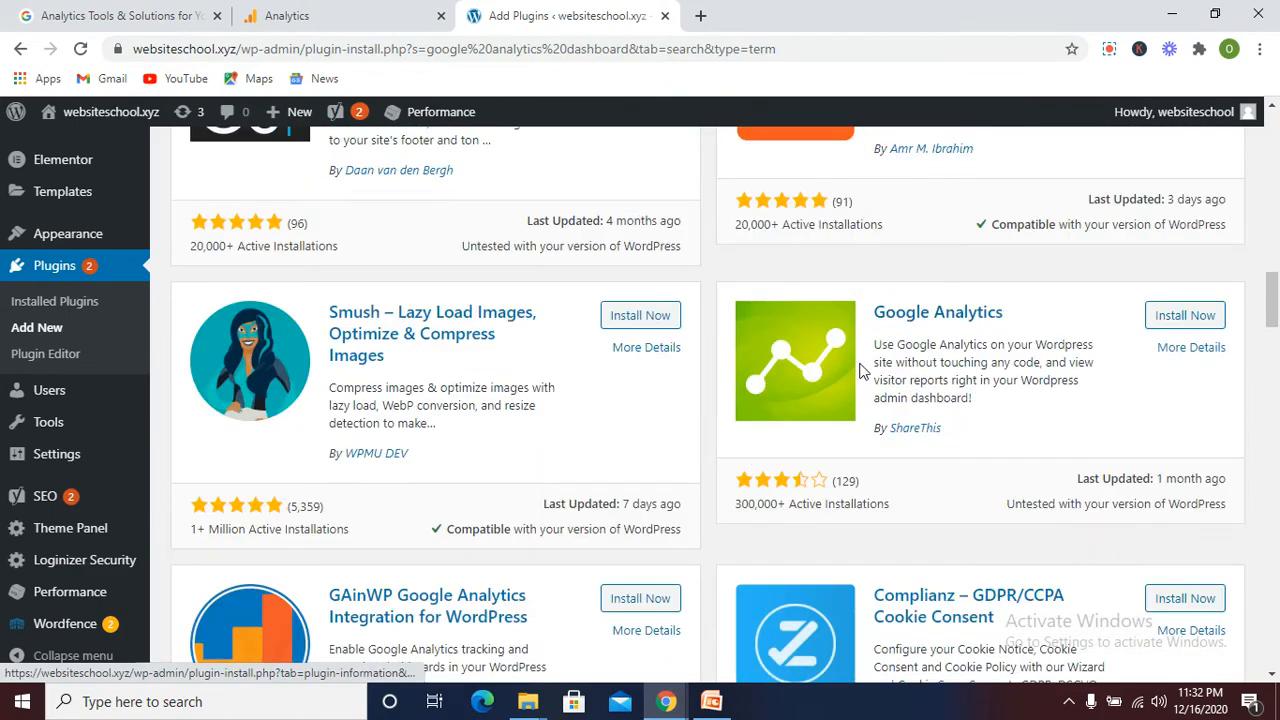
scroll(829, 383, down, 6)
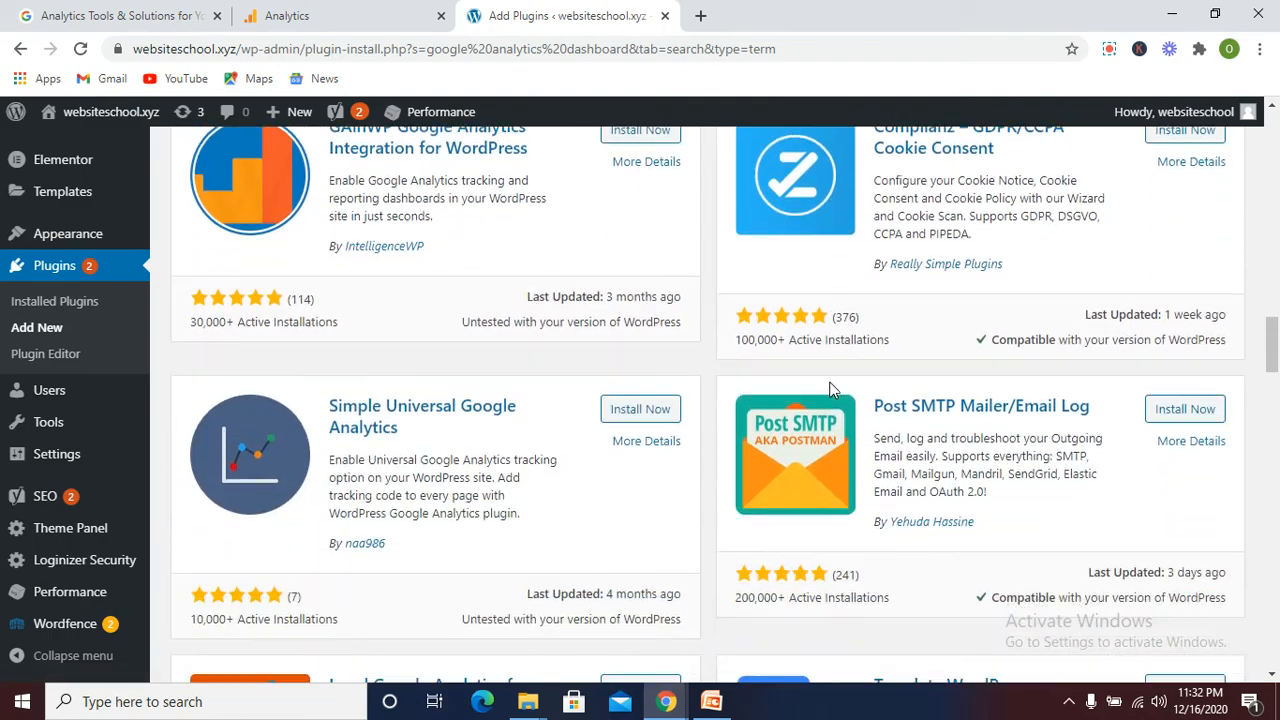
scroll(829, 388, down, 9)
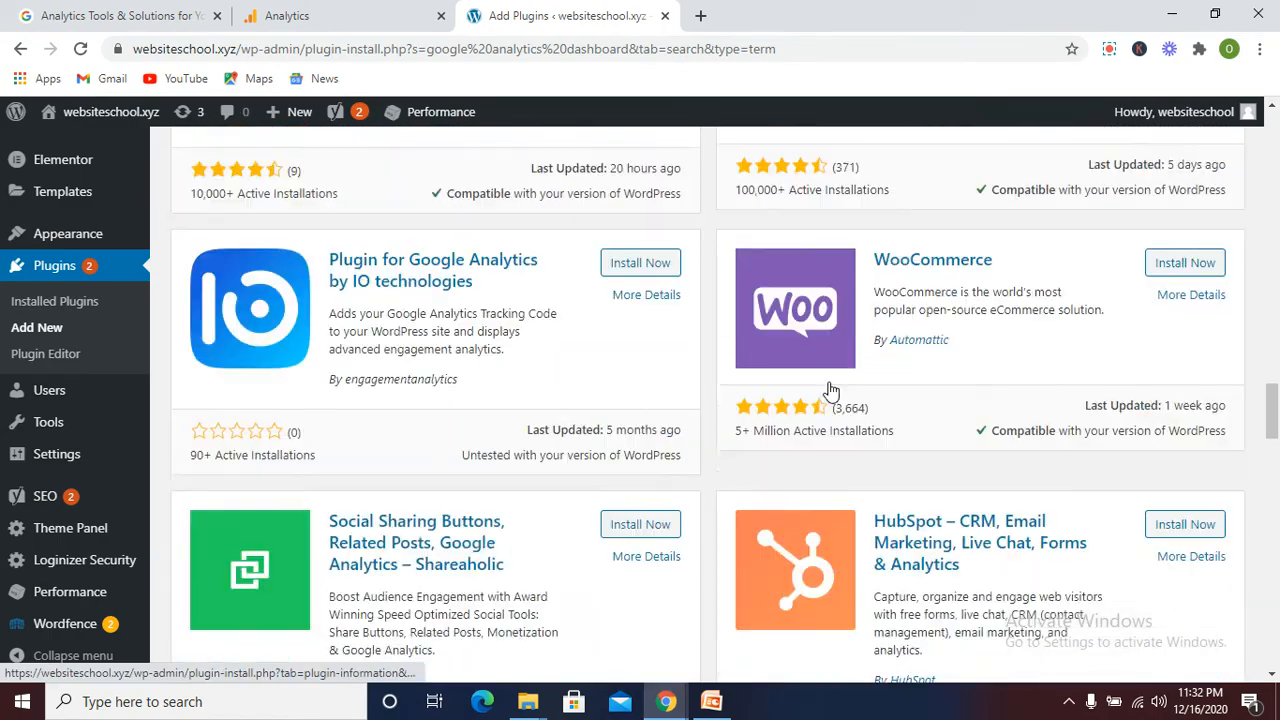
scroll(829, 388, down, 10)
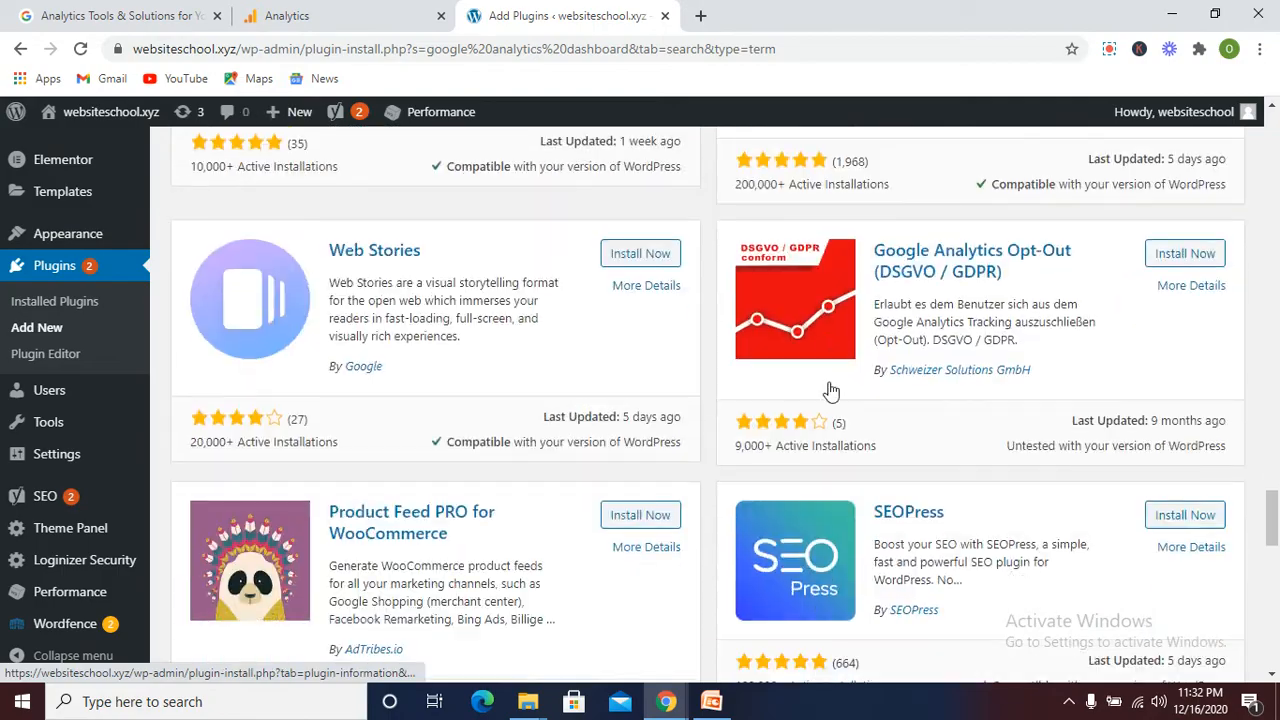
scroll(829, 388, down, 9)
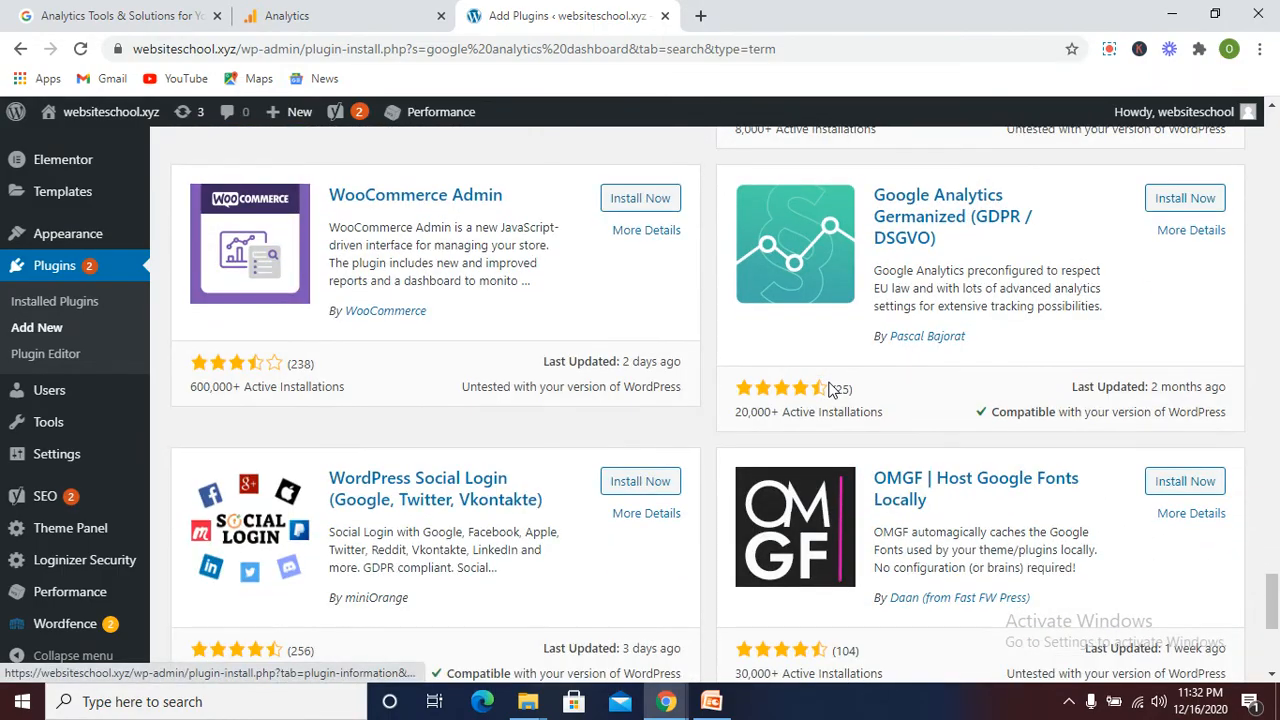
scroll(829, 388, up, 5)
scroll(829, 388, down, 8)
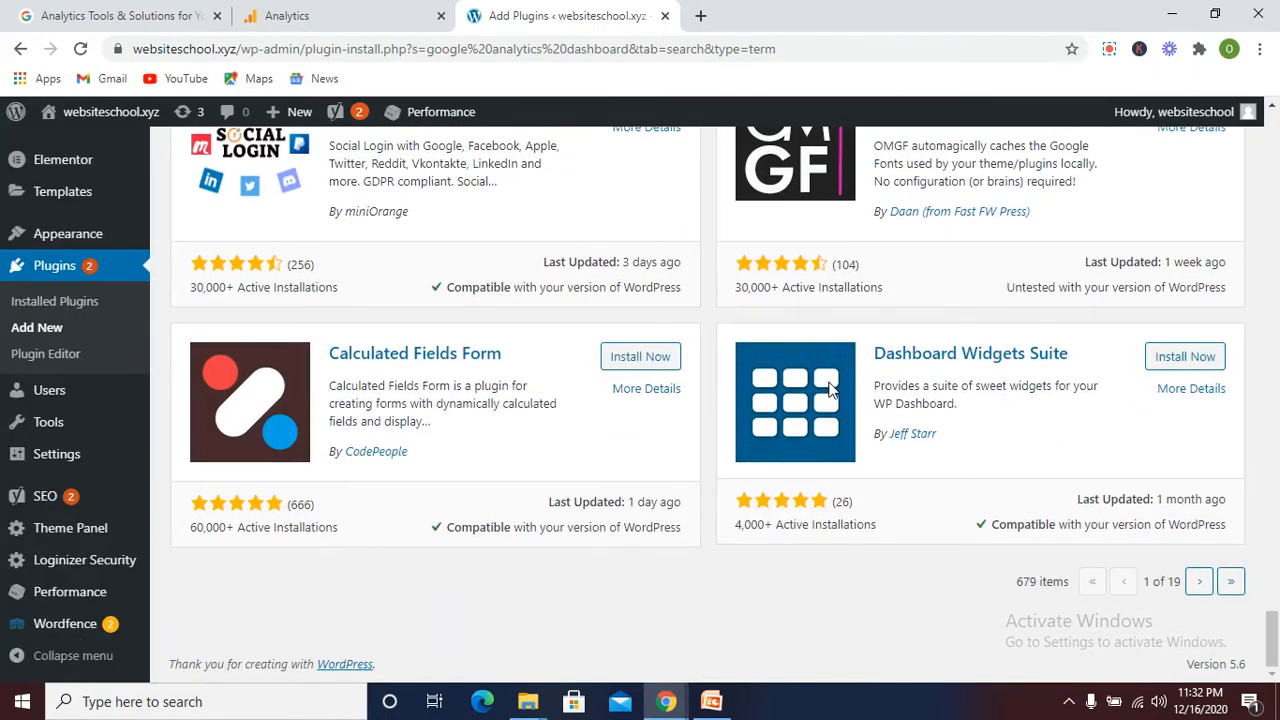
scroll(829, 388, up, 6)
scroll(829, 388, up, 20)
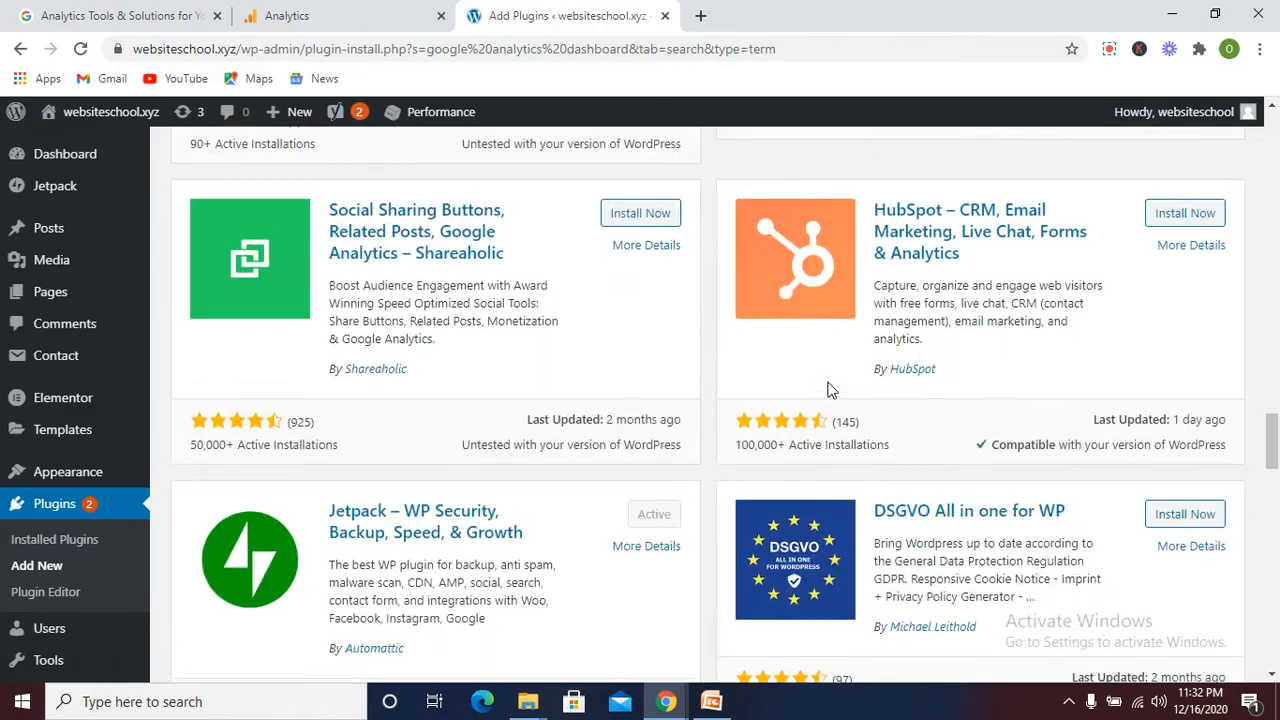
scroll(829, 388, up, 10)
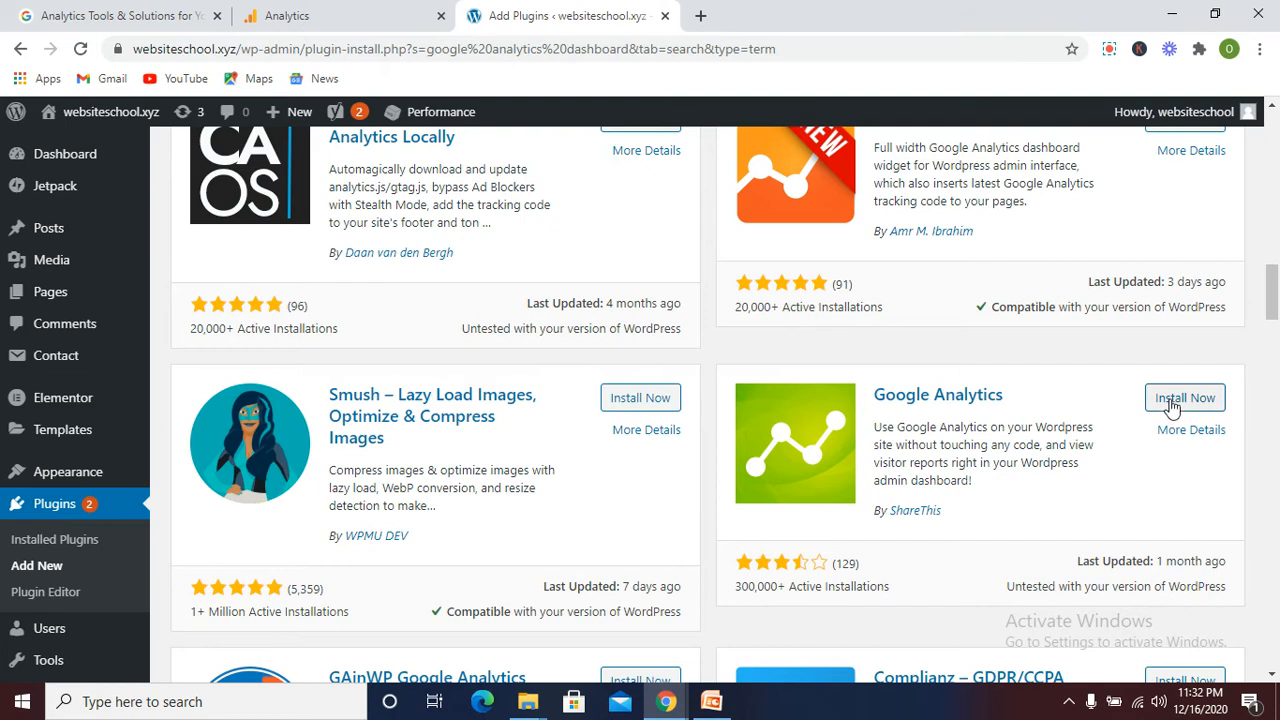
Install and activate the Google Analytics plugin by ShareThis
click(1170, 400)
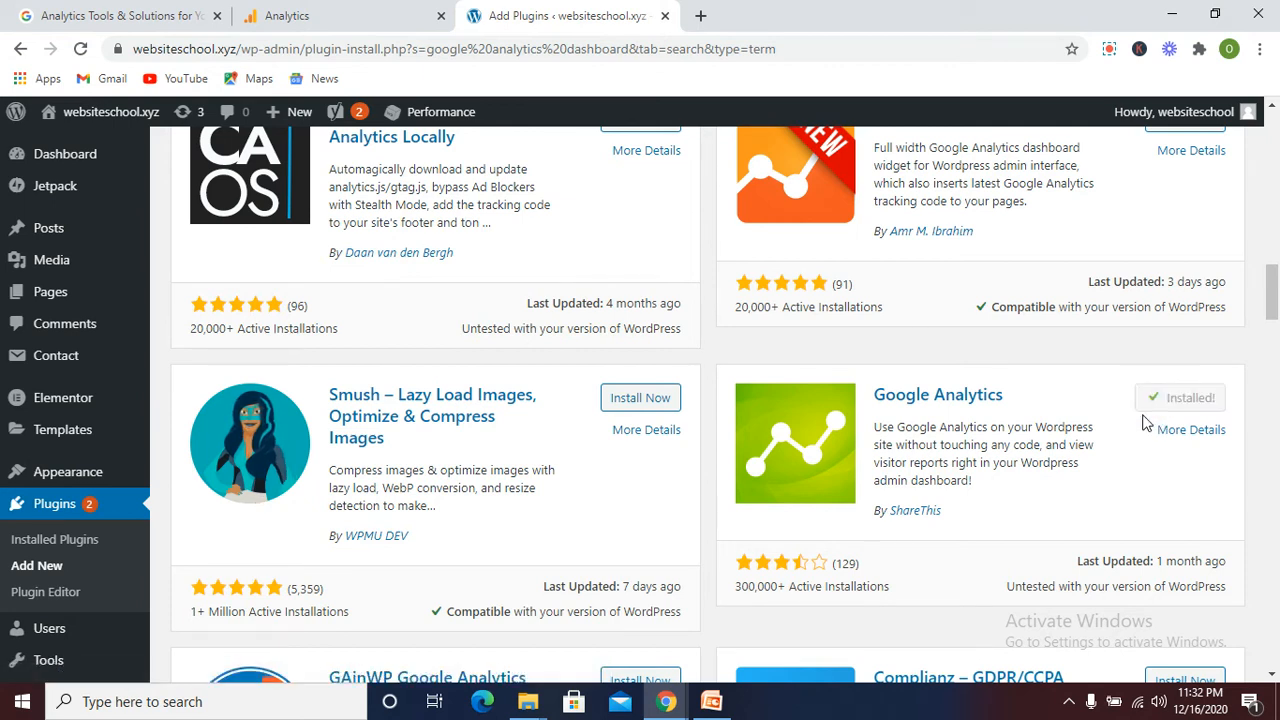
click(1170, 402)
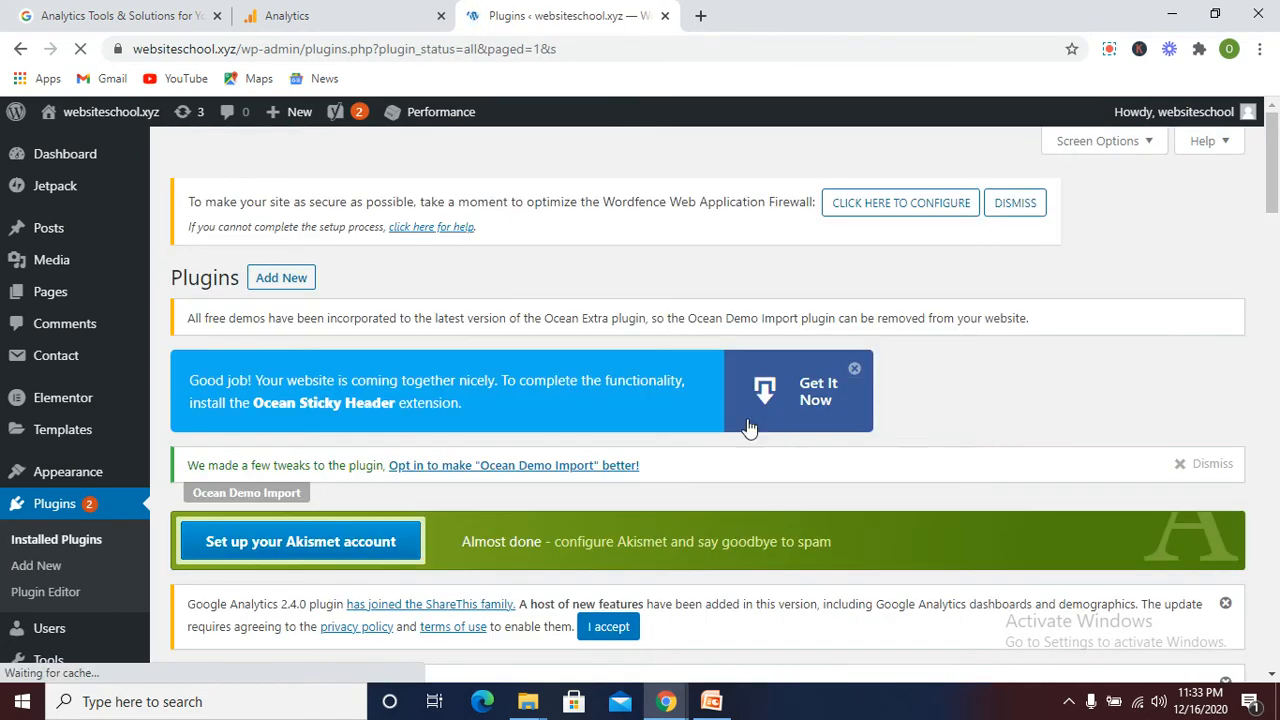
Open the dashboard page of the newly activated Google Analytics plugin
scroll(480, 430, down, 2)
scroll(328, 452, down, 5)
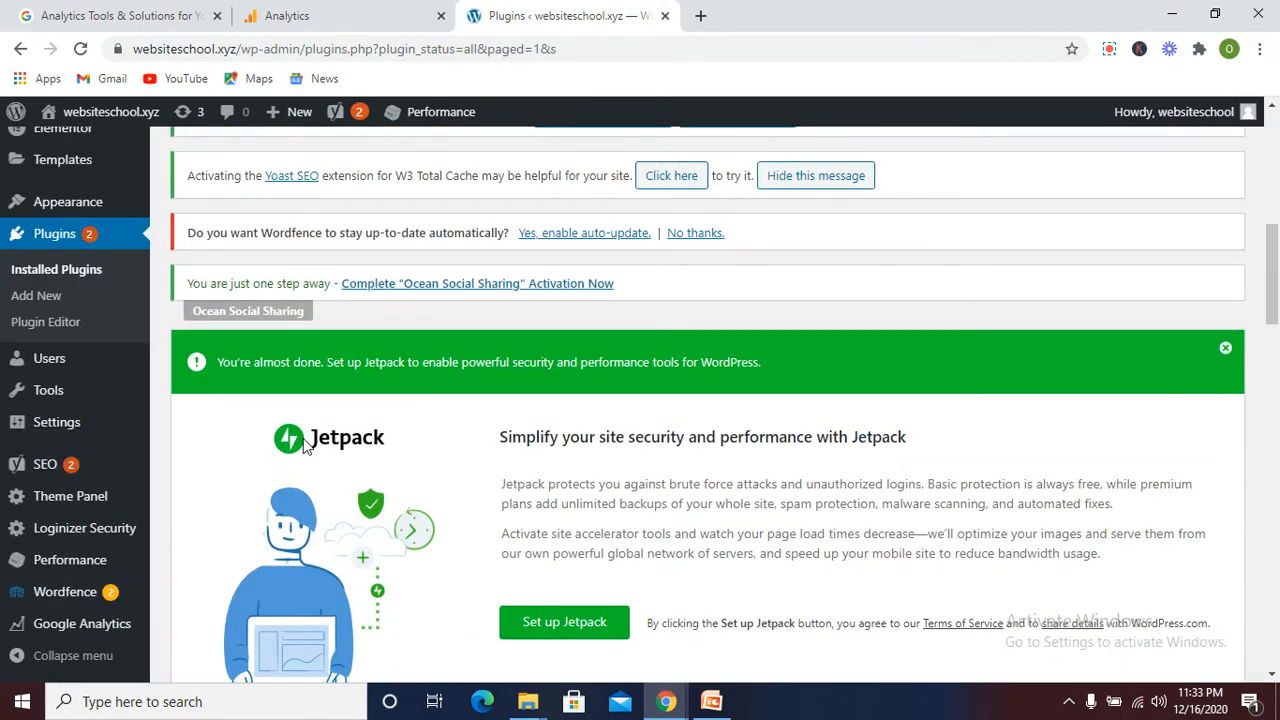
scroll(306, 446, down, 2)
scroll(304, 445, up, 2)
scroll(86, 404, down, 3)
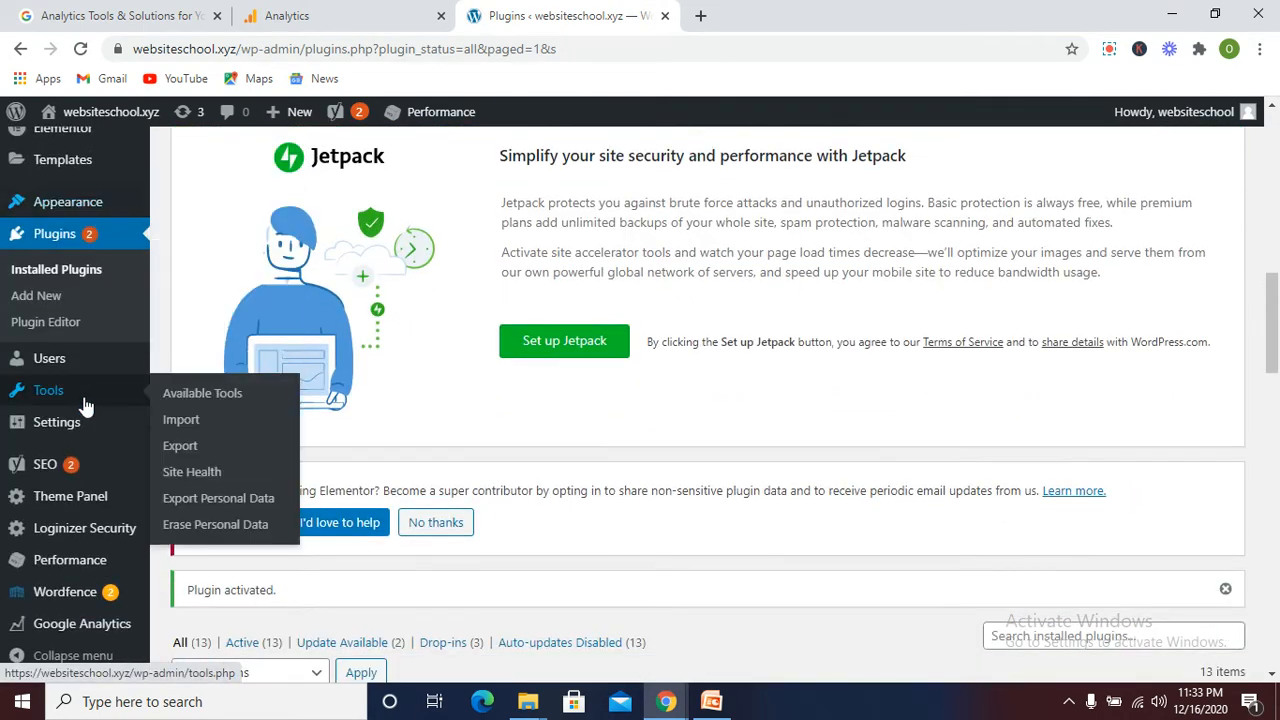
scroll(58, 435, down, 2)
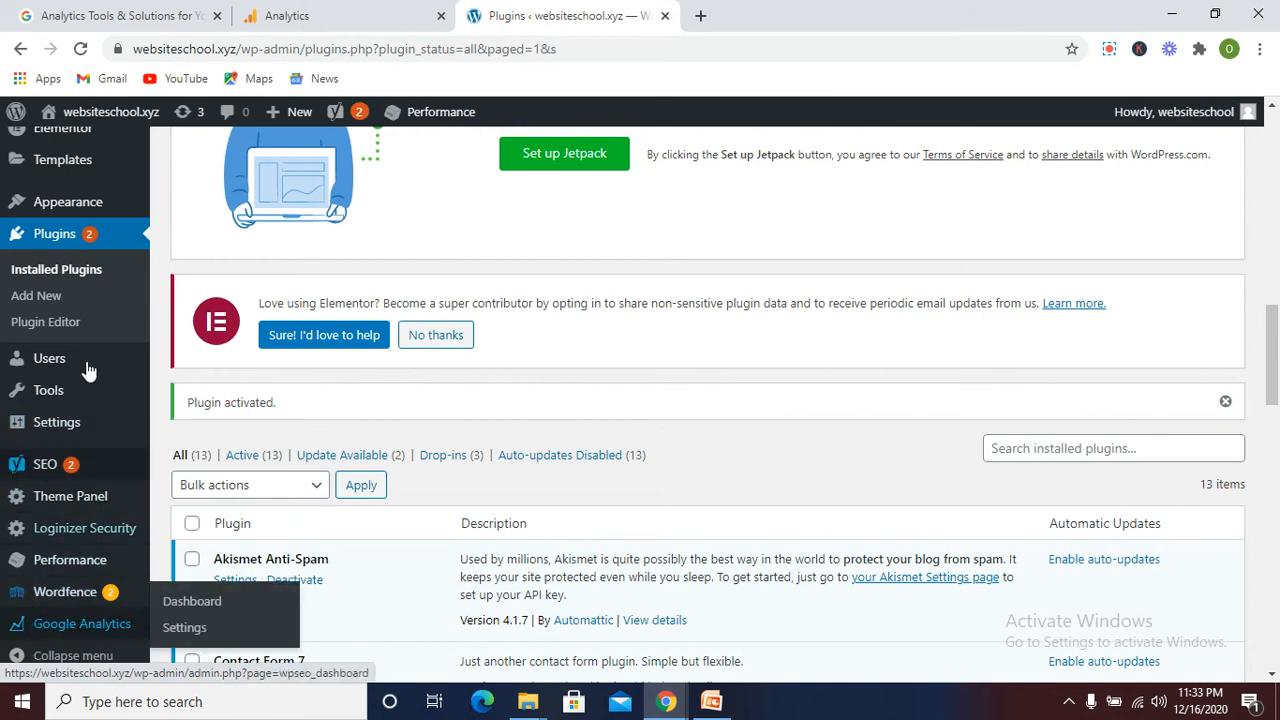
mouse_move(46, 632)
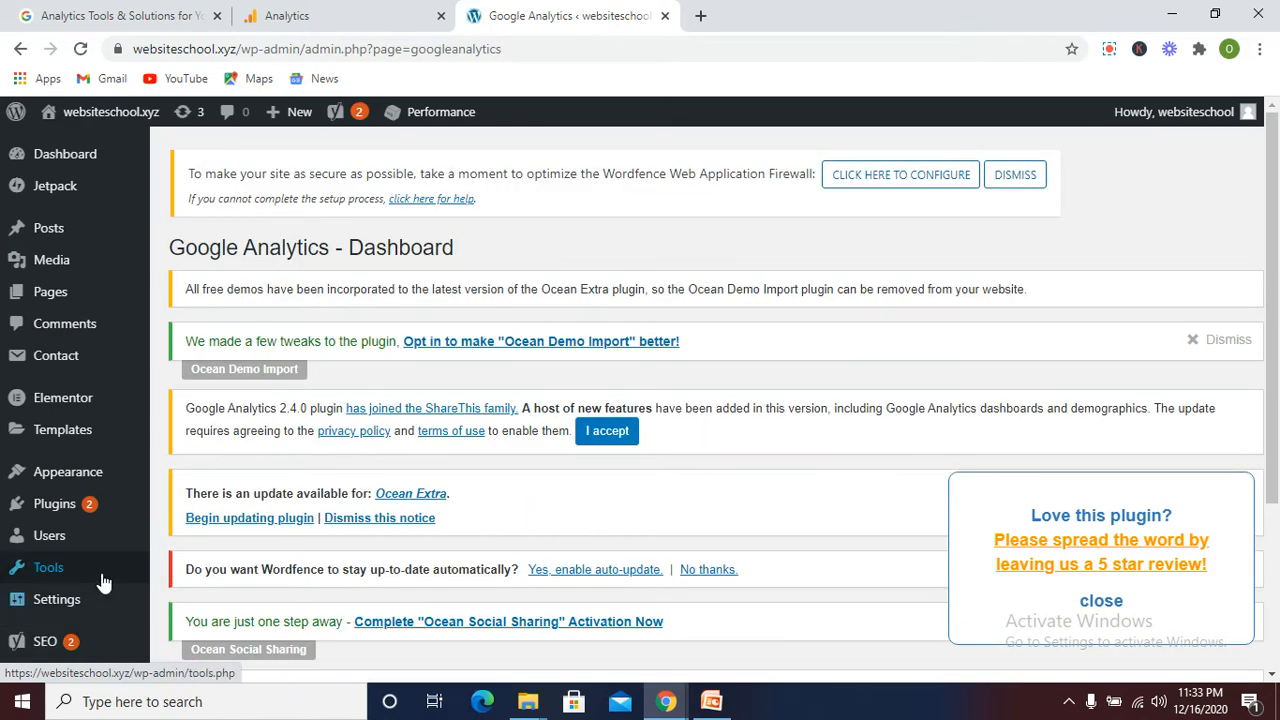
mouse_move(90, 620)
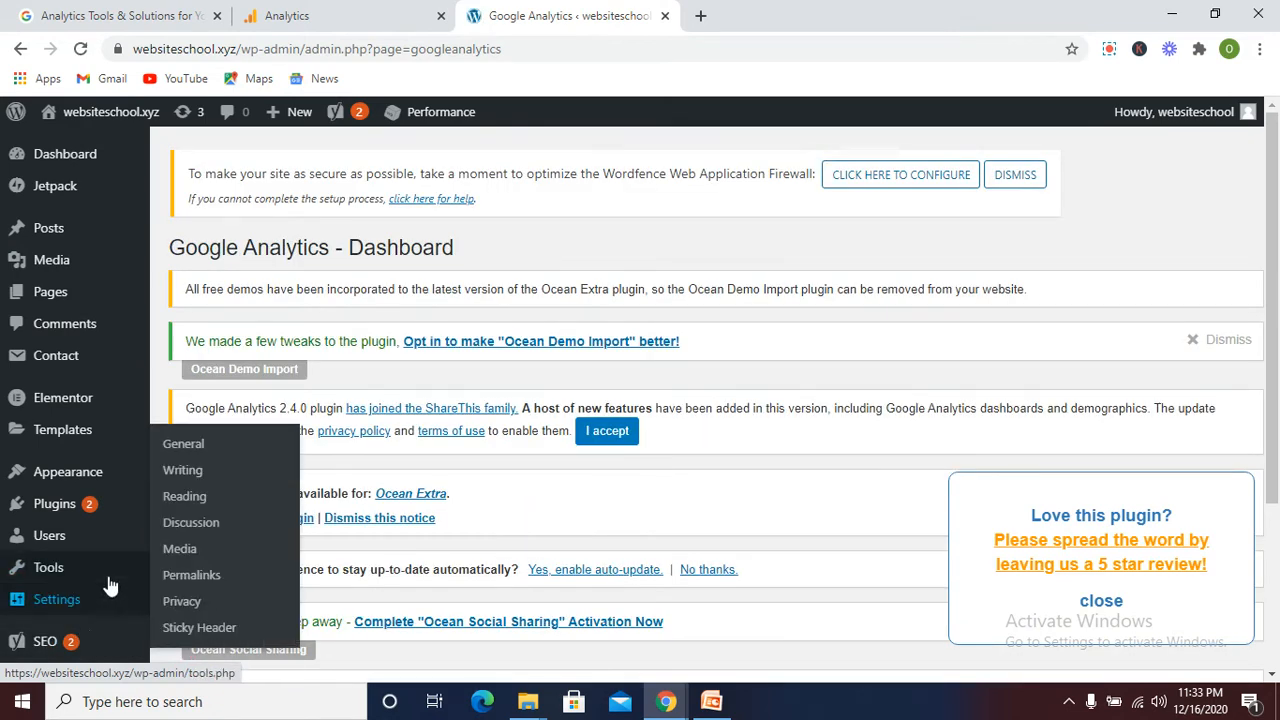
scroll(190, 372, down, 1)
scroll(190, 372, down, 2)
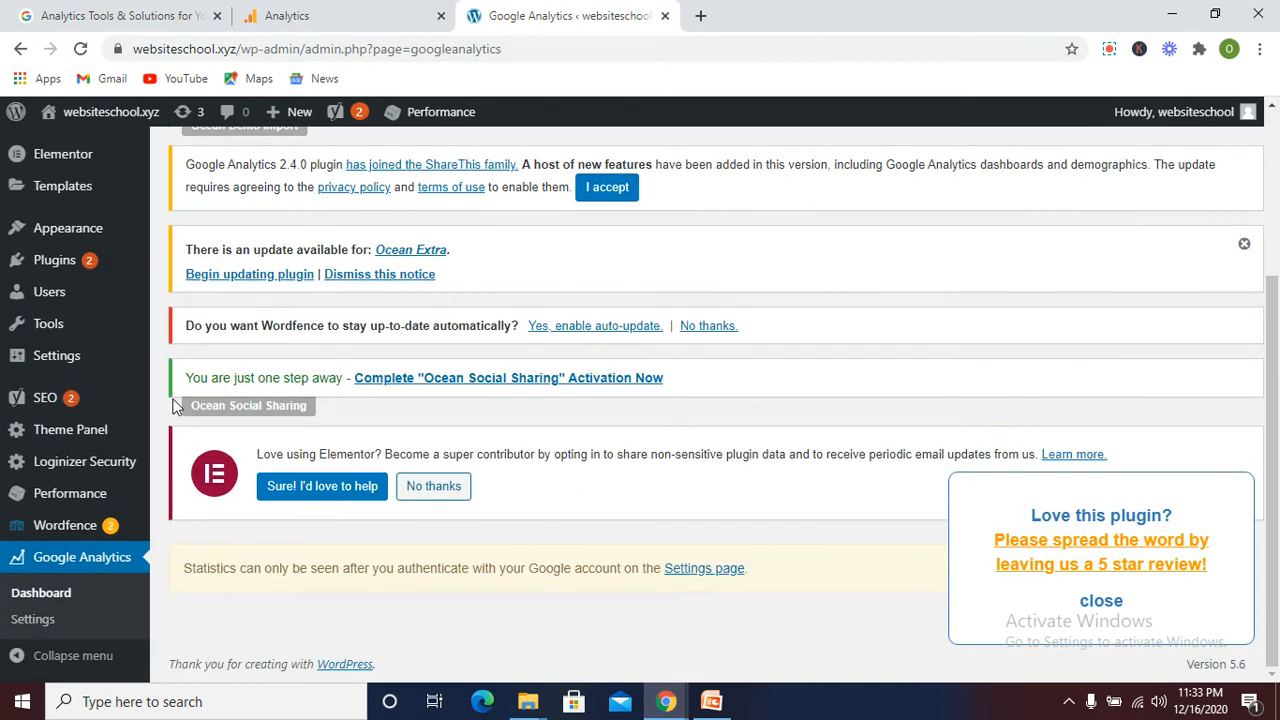
click(60, 597)
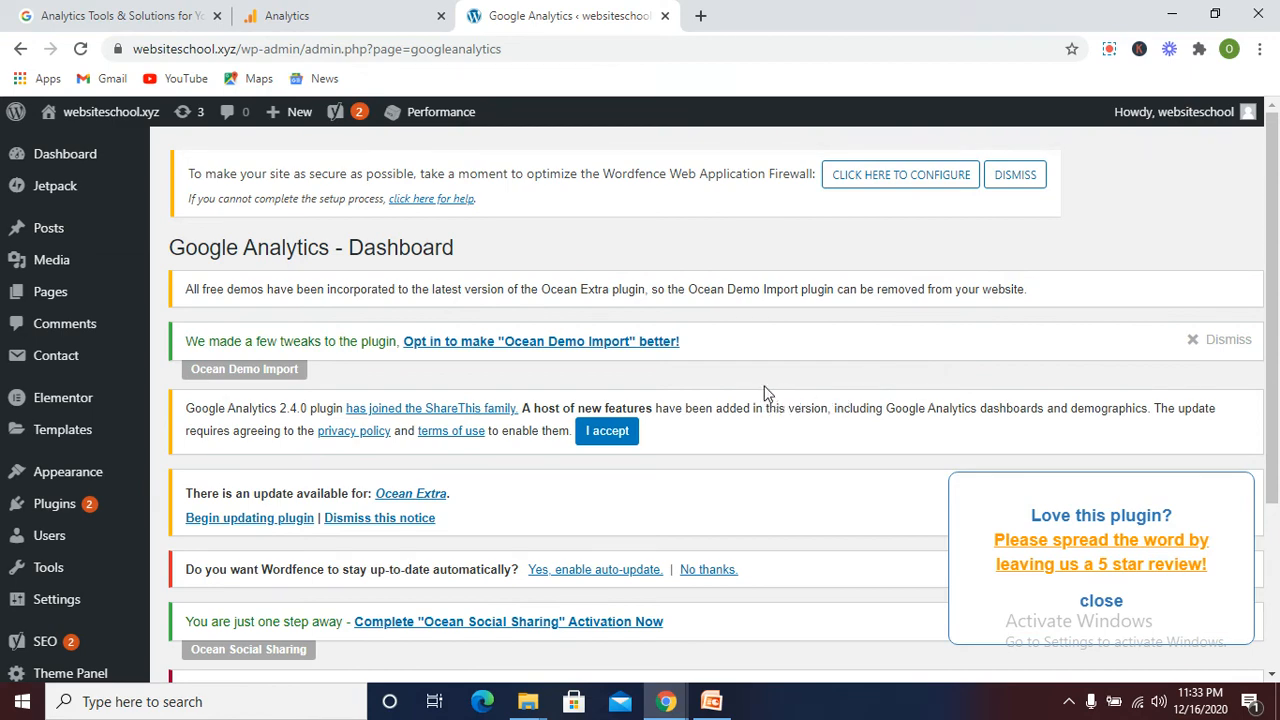
scroll(765, 392, down, 3)
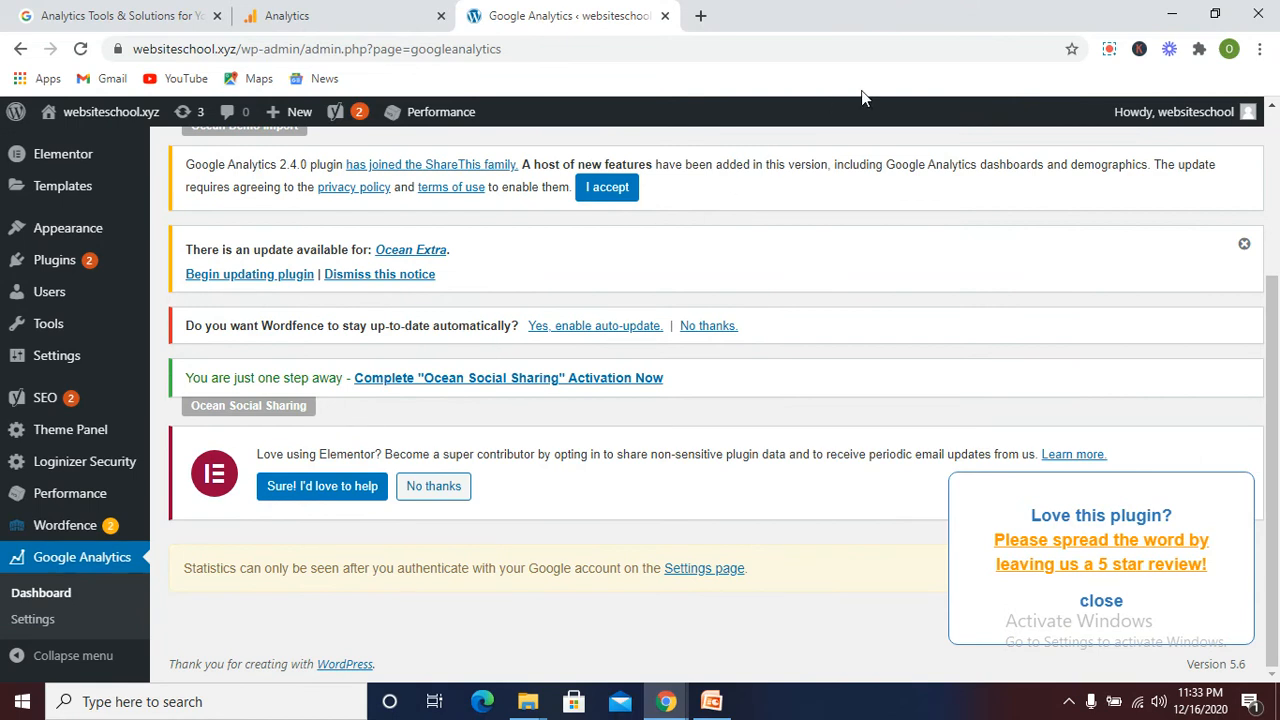
click(1109, 49)
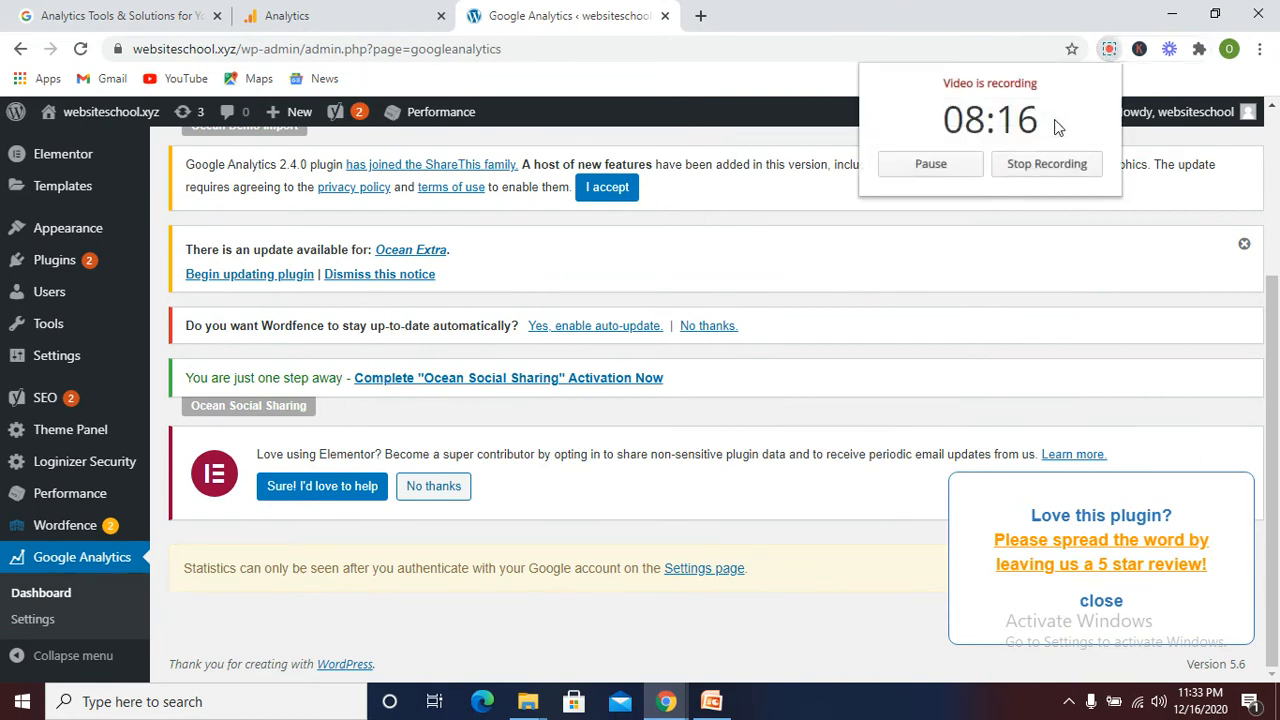
click(919, 230)
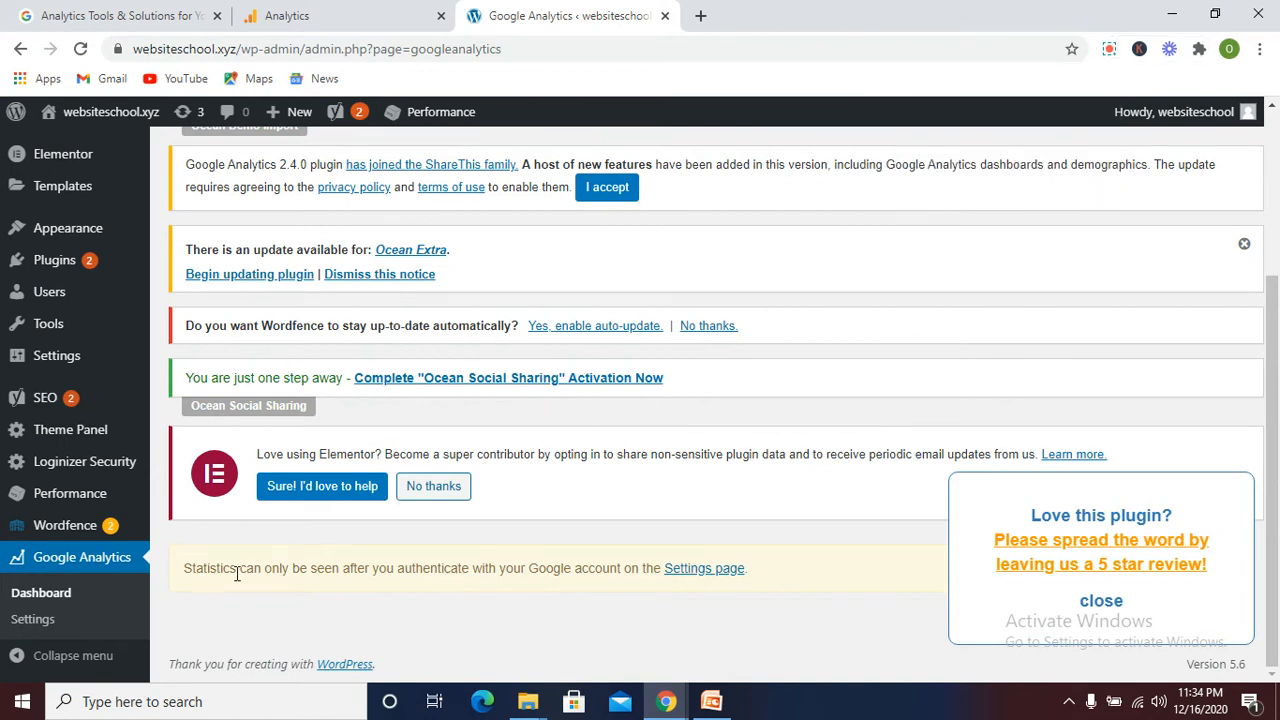
Open the Google Analytics plugin's settings and look over the Google profile and tracking ID options
click(34, 620)
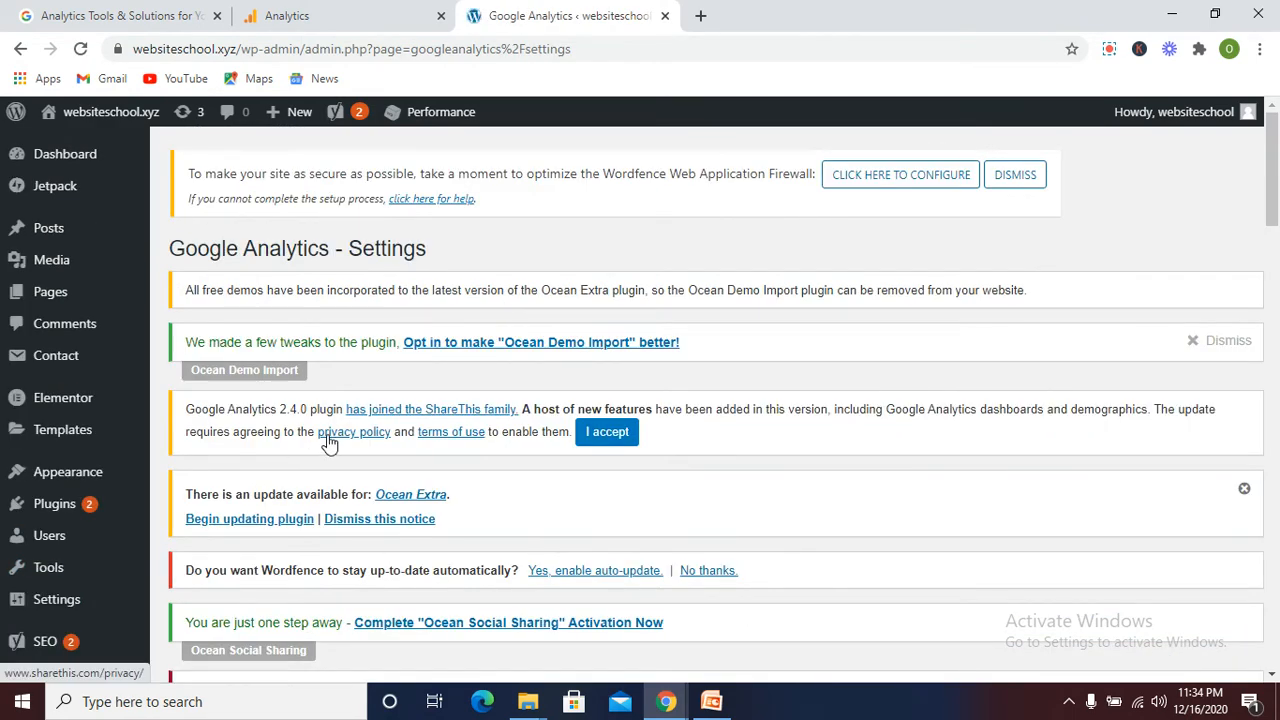
scroll(374, 420, down, 5)
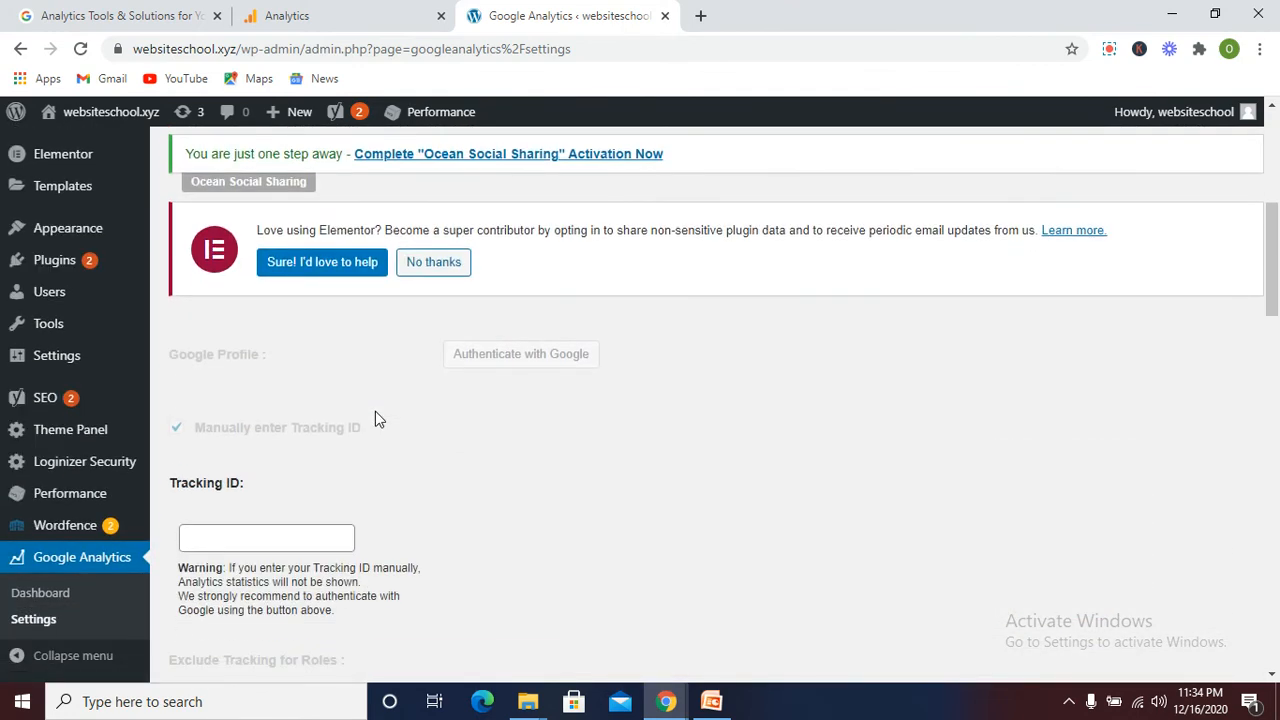
scroll(378, 420, down, 3)
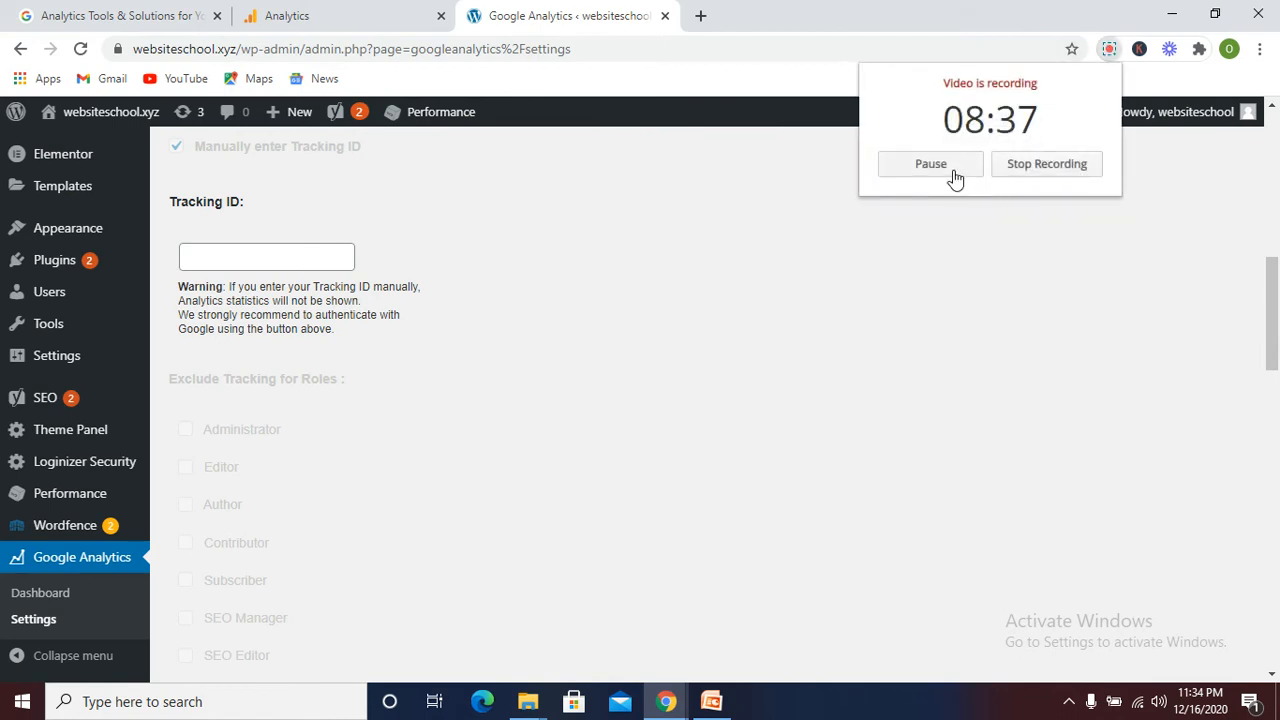
Accept the privacy policy and terms of use in the Google Analytics 2.4.0 plugin notice
scroll(930, 190, up, 2)
click(895, 230)
scroll(800, 280, up, 1)
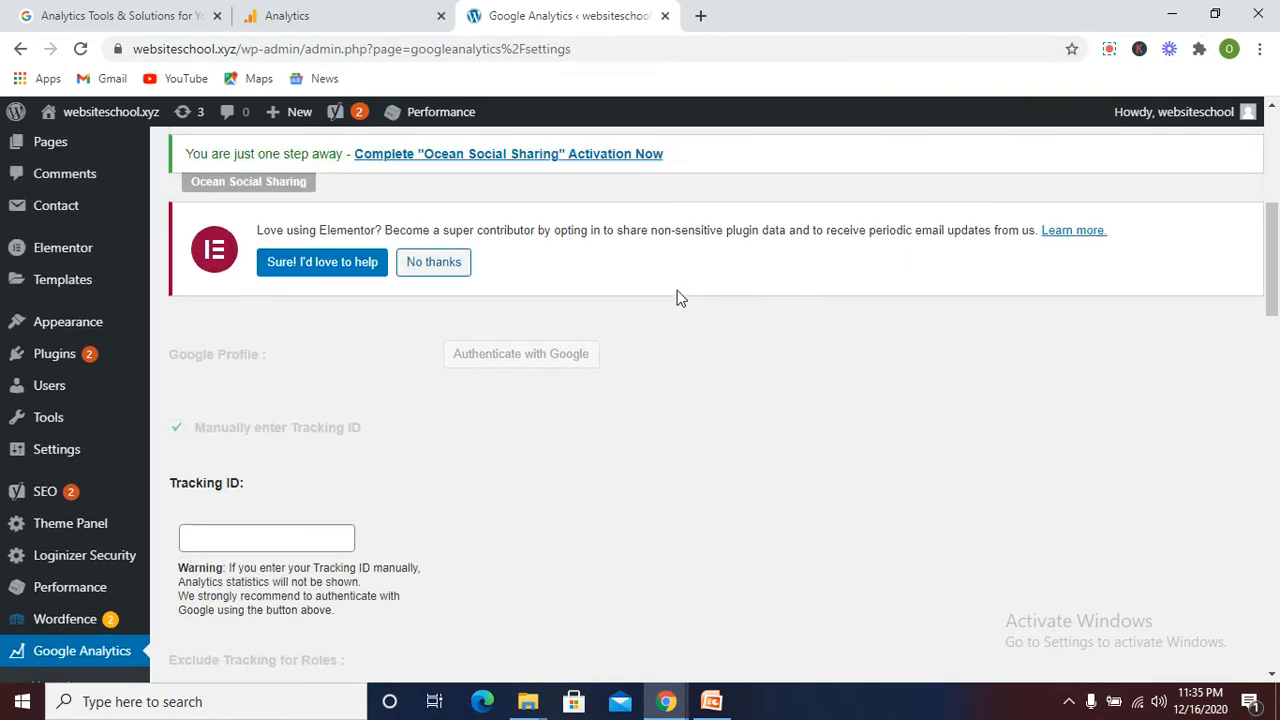
scroll(506, 329, up, 3)
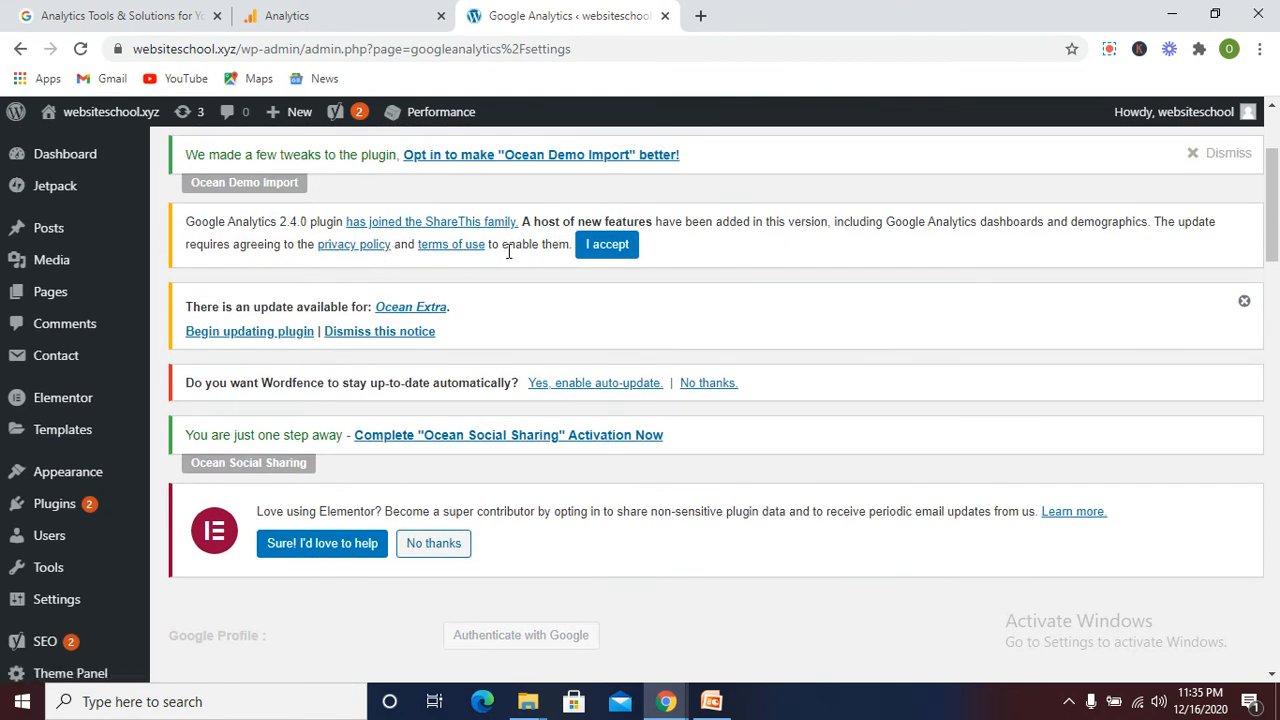
click(620, 249)
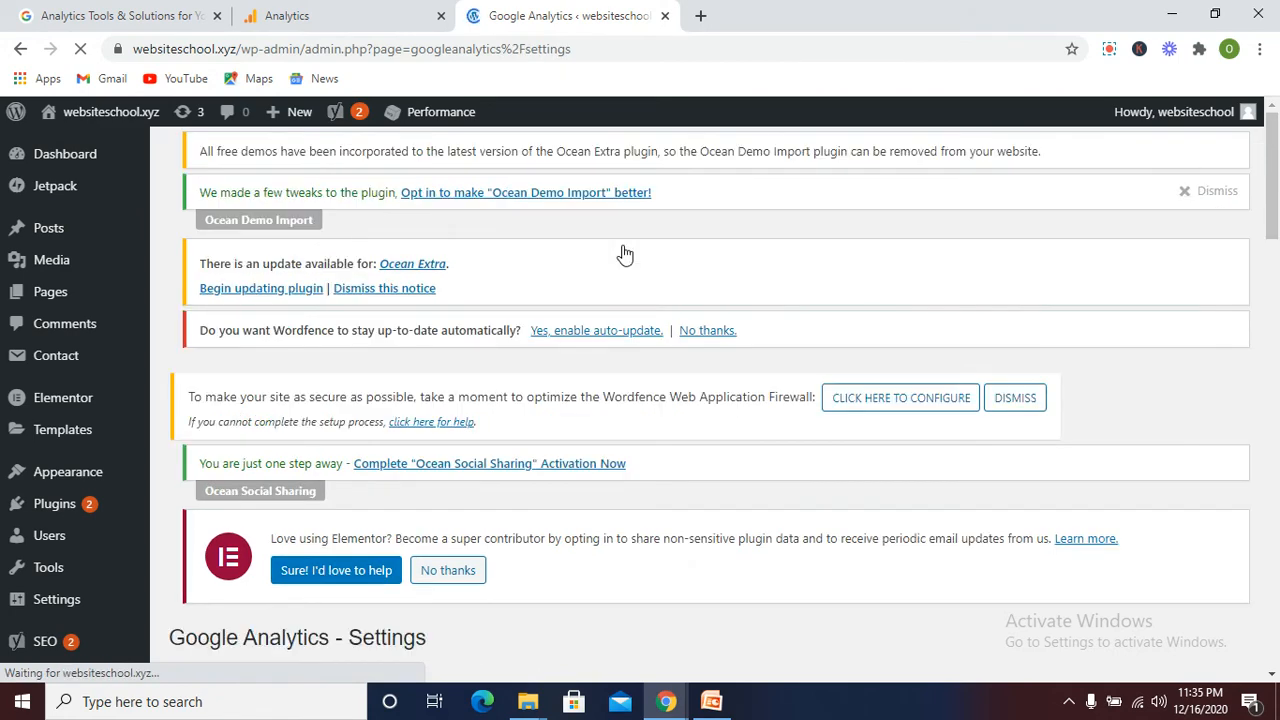
Start authenticating the plugin with Google and choose the website's own Google account for the sign-in
scroll(615, 260, down, 3)
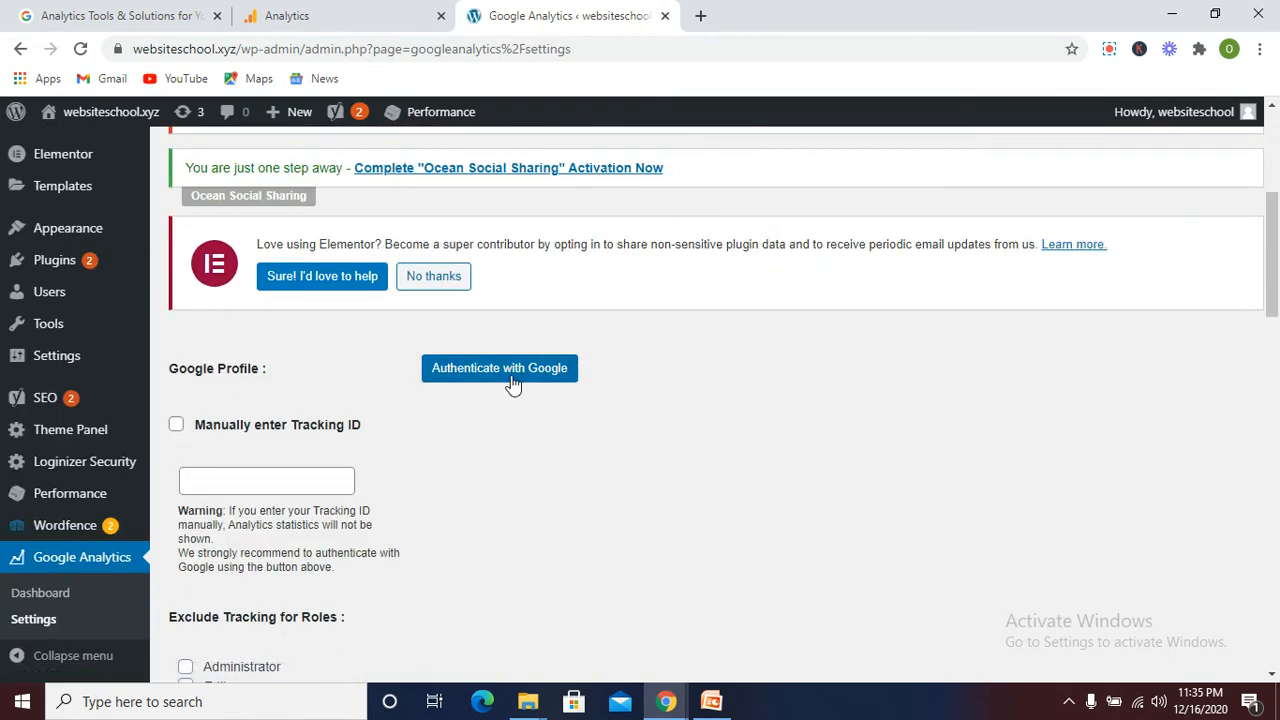
click(510, 373)
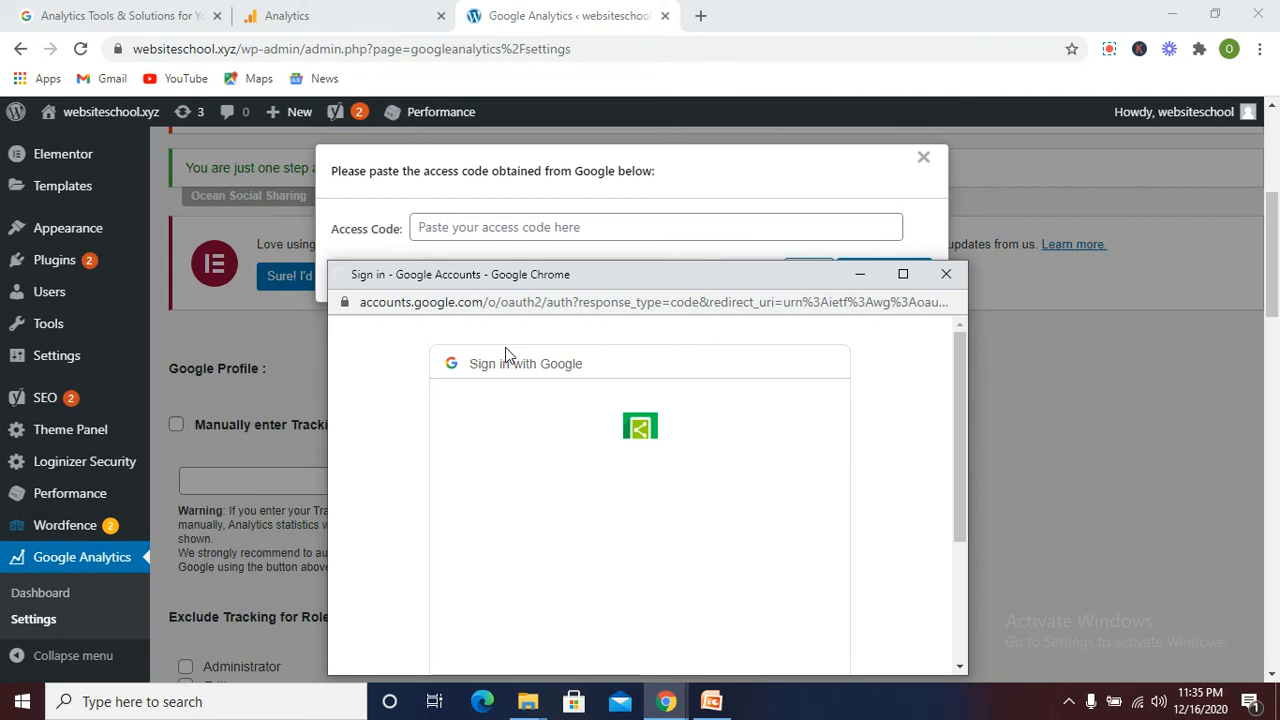
scroll(520, 490, down, 2)
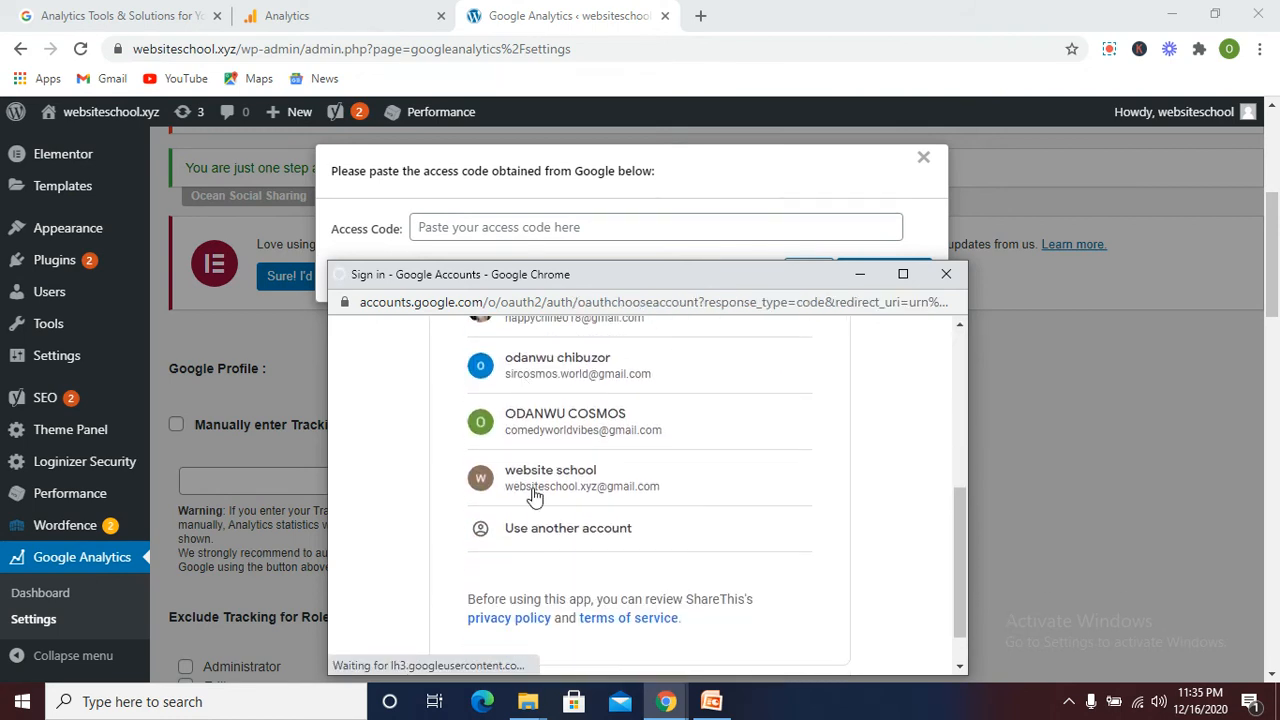
scroll(540, 485, up, 3)
scroll(555, 480, down, 1)
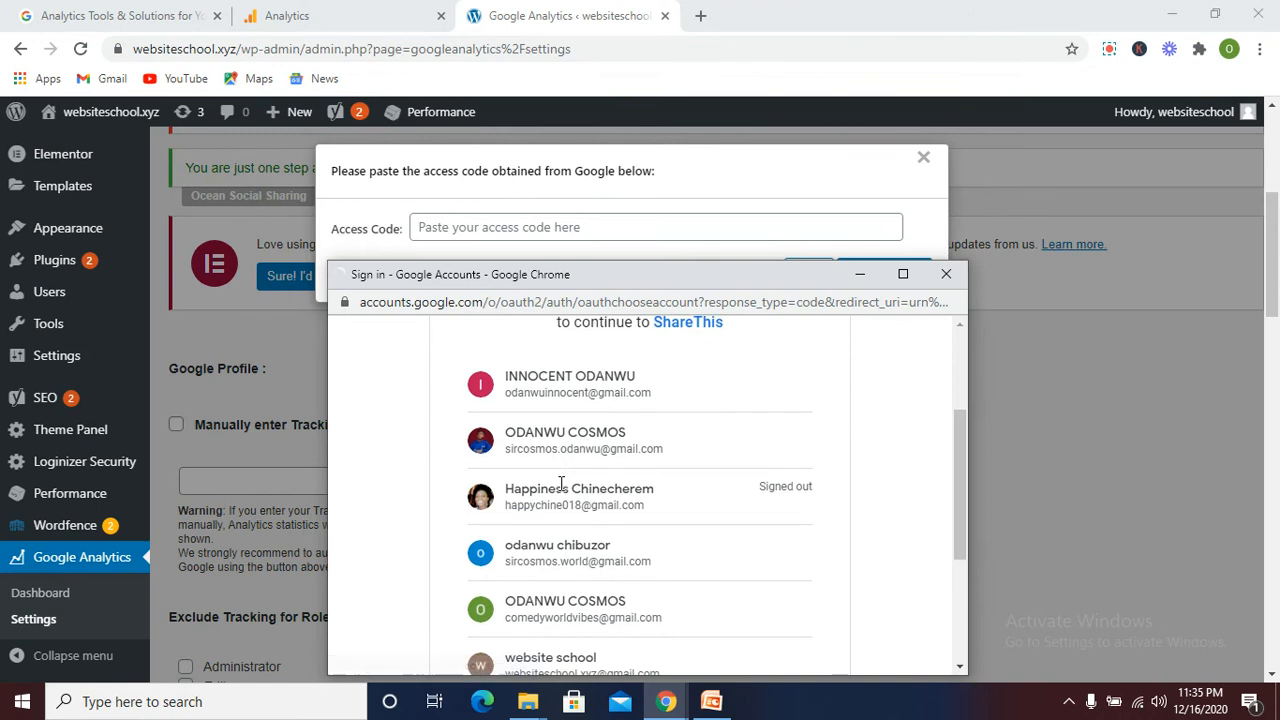
scroll(562, 495, down, 1)
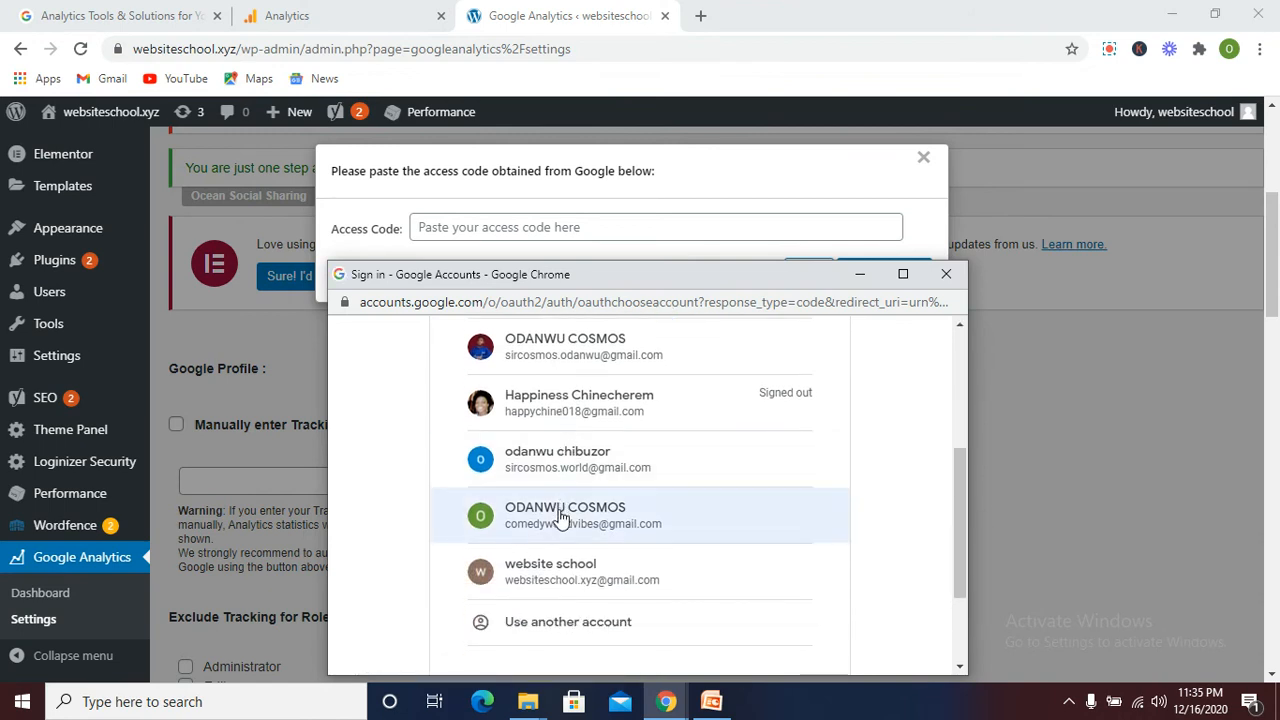
click(566, 578)
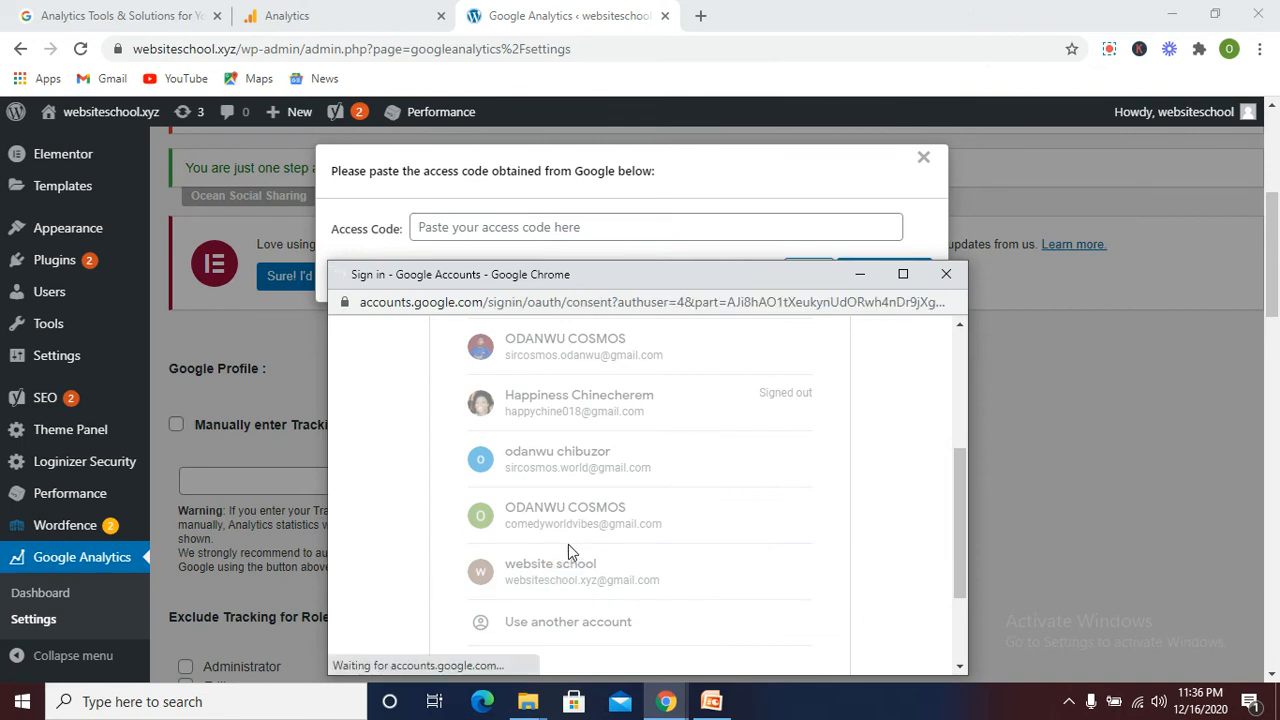
Allow ShareThis to see and download the account's Google Analytics data
scroll(584, 515, down, 2)
scroll(585, 510, up, 2)
scroll(585, 506, down, 2)
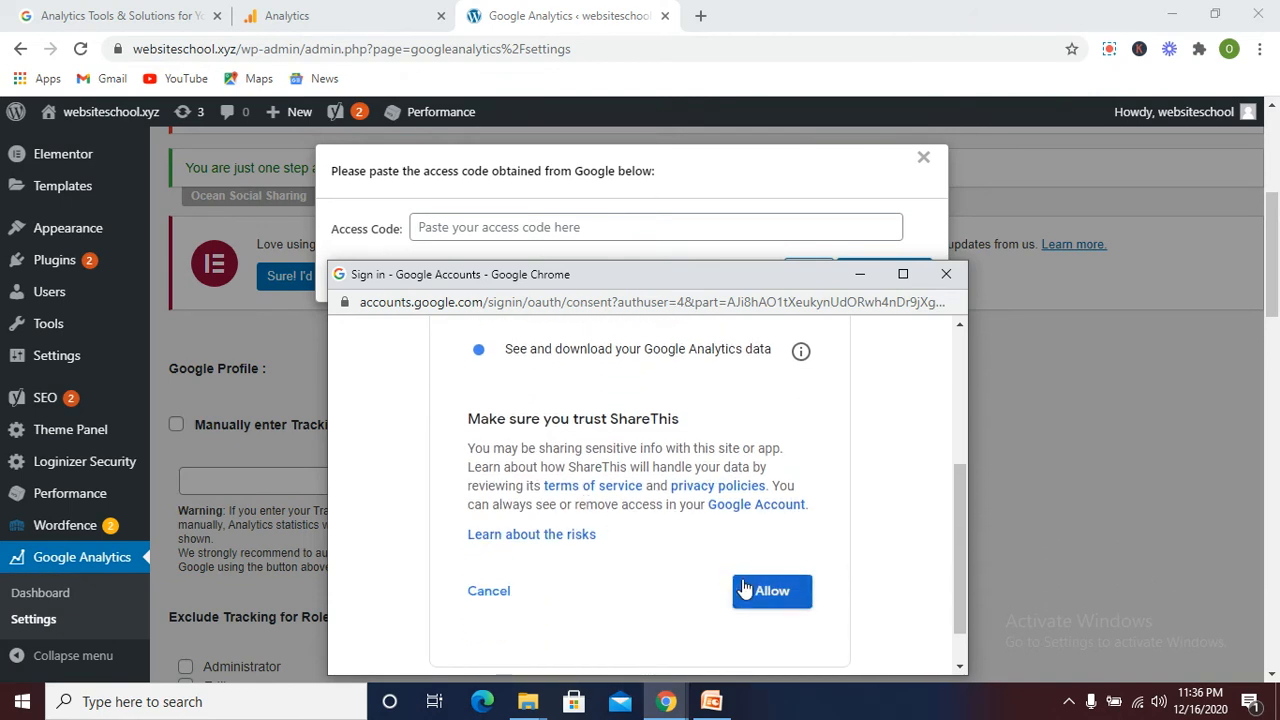
click(748, 592)
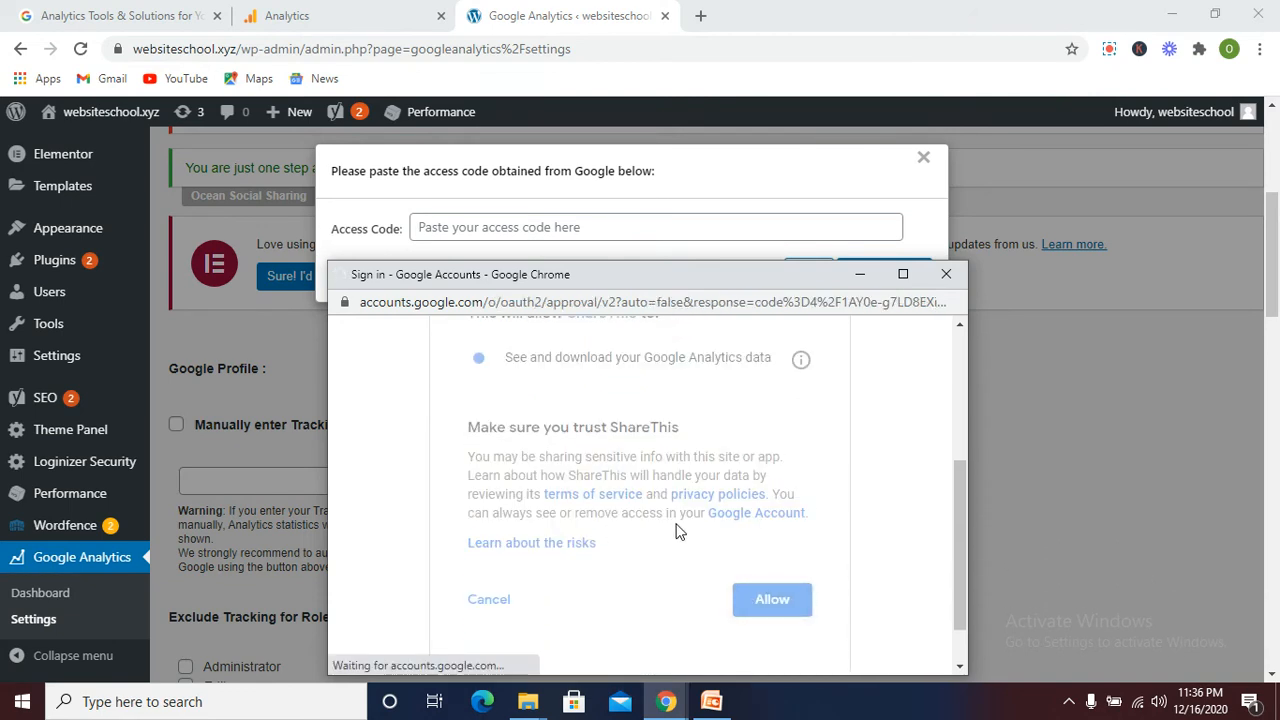
Copy the sign-in code issued by Google, paste it into the plugin's Access Code field and save the changes
scroll(620, 484, down, 1)
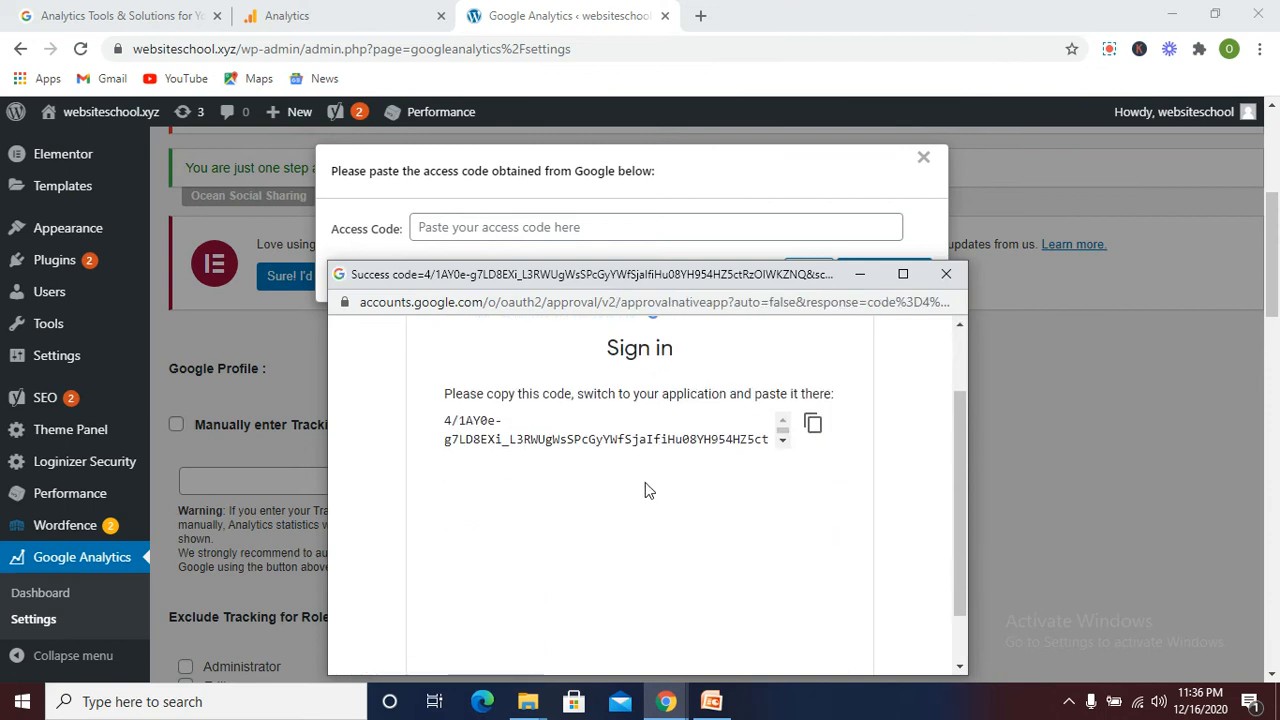
click(813, 425)
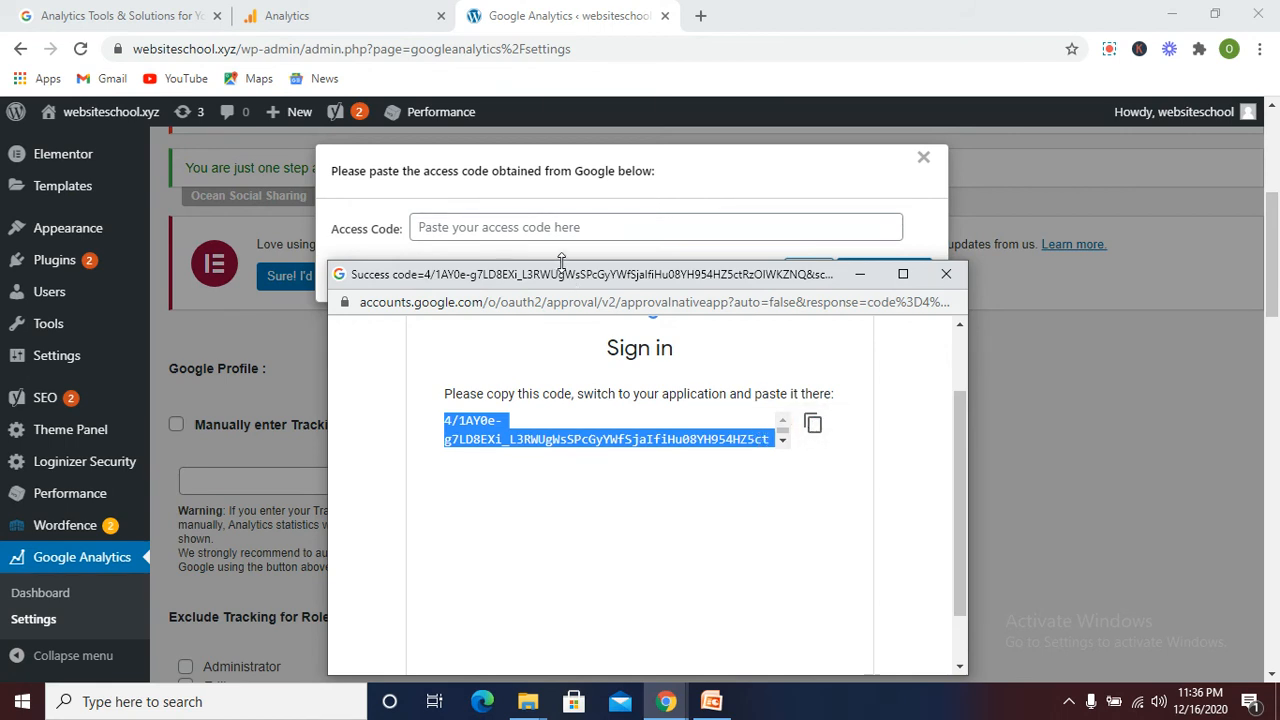
click(547, 226)
right_click(545, 228)
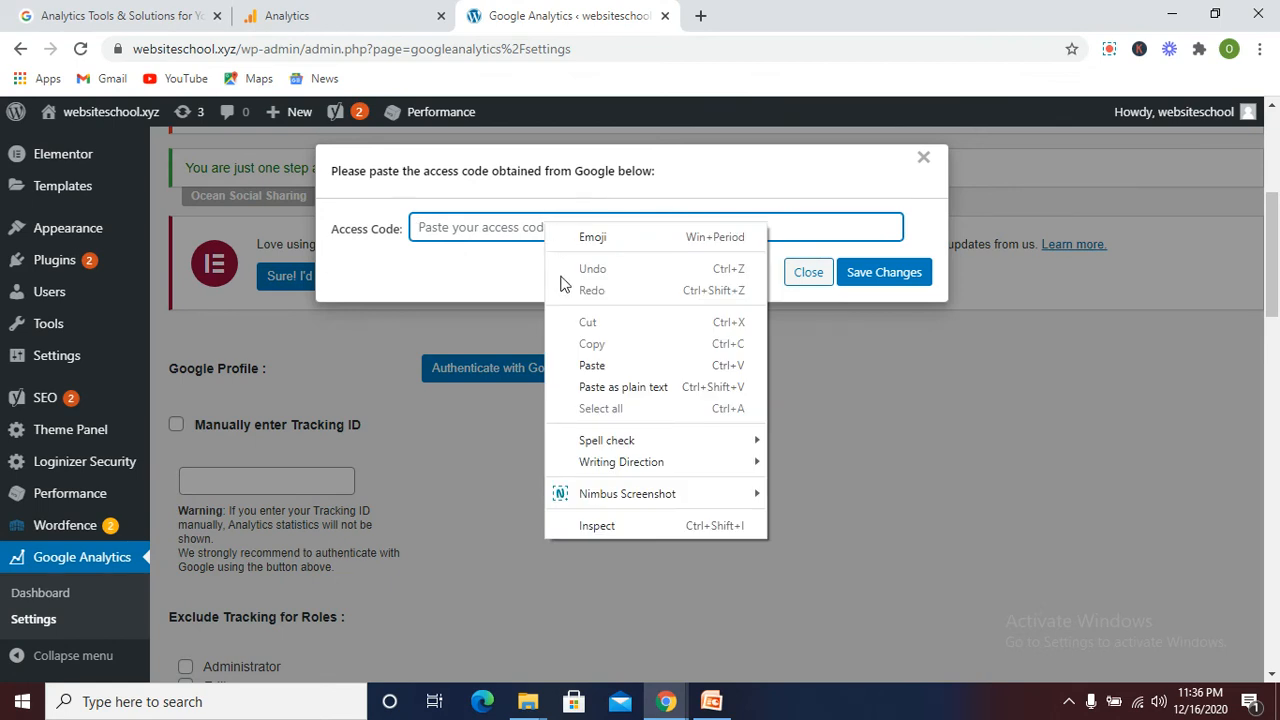
click(592, 366)
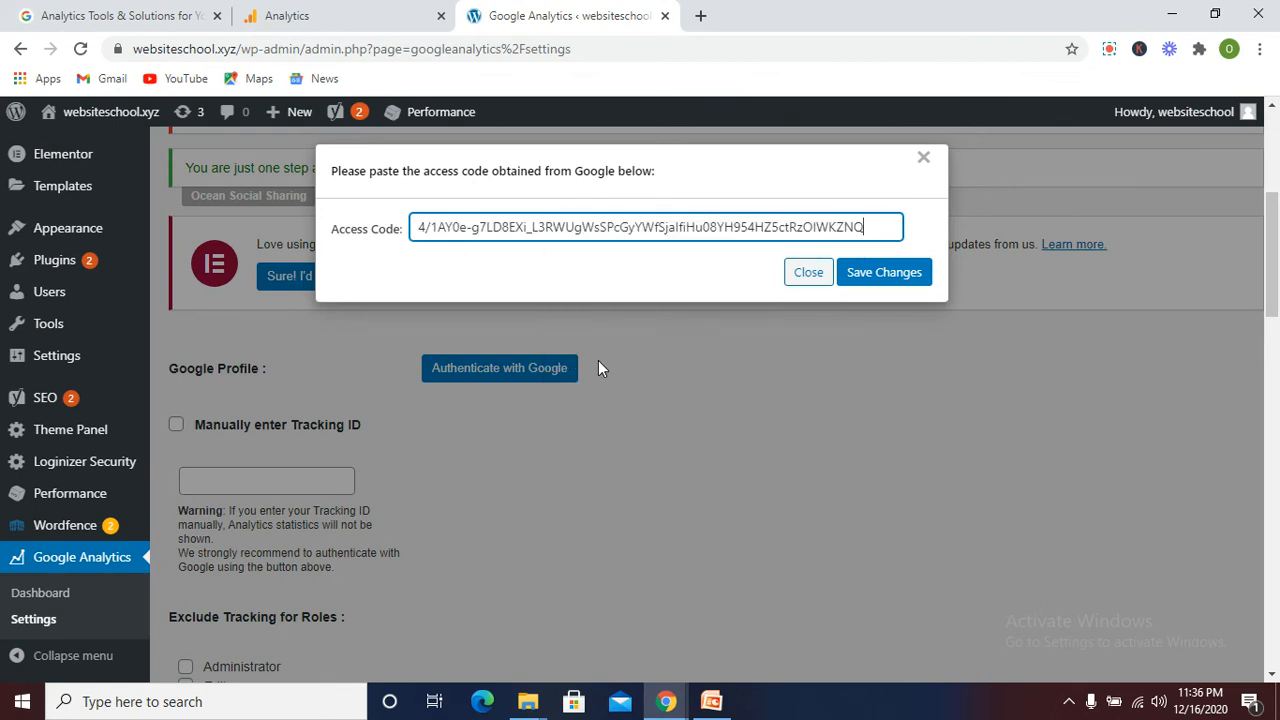
click(858, 276)
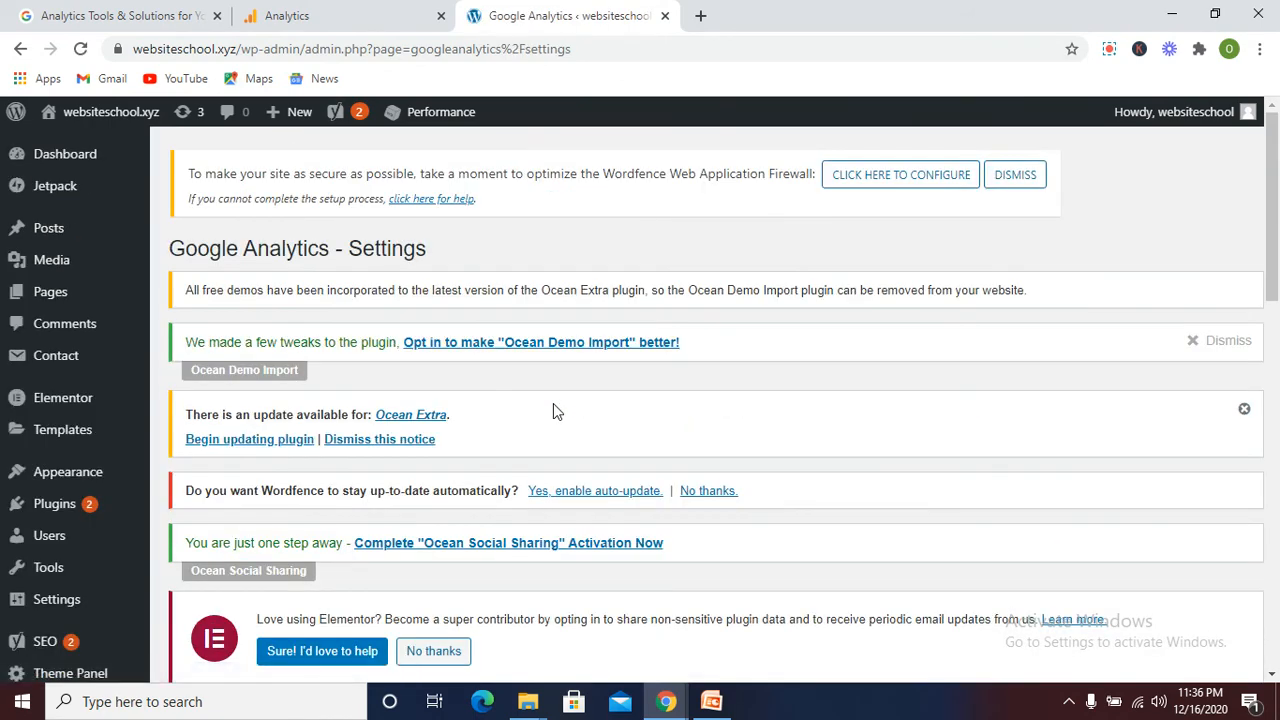
Look through the authenticated plugin's settings, from the Google Analytics account selection to the GDPR Consent Management Tool
scroll(550, 406, down, 5)
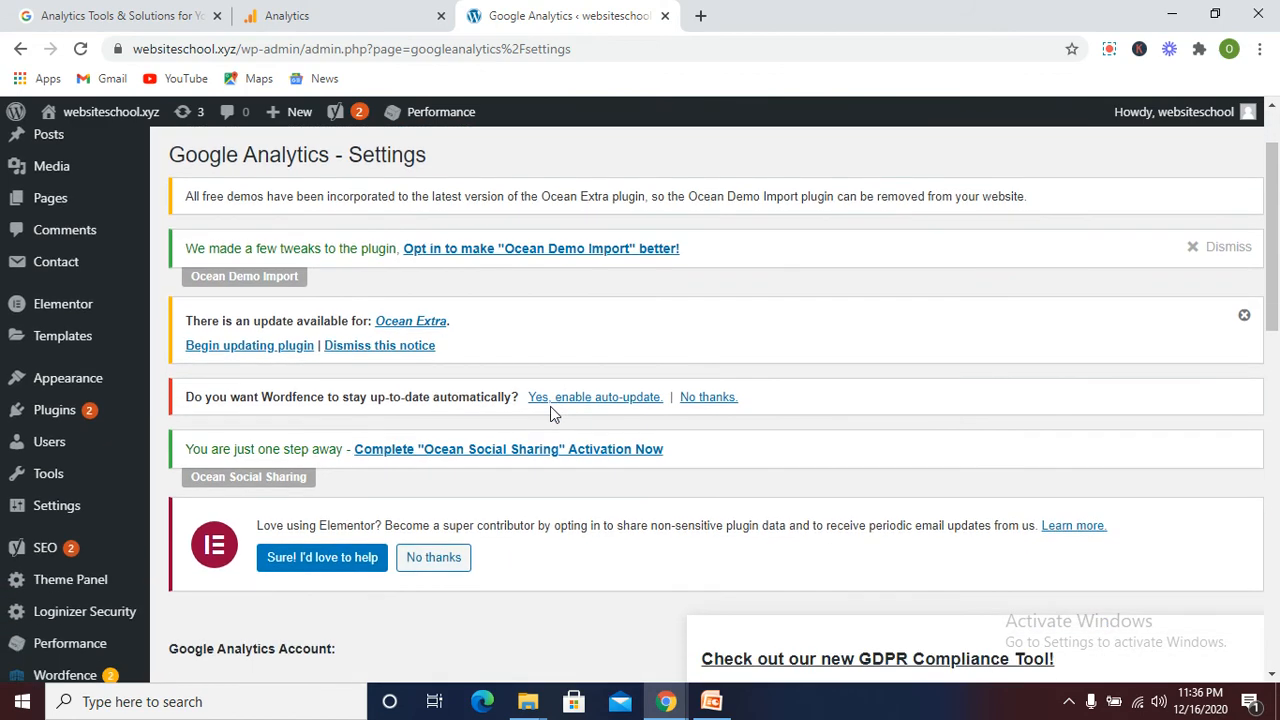
scroll(550, 406, down, 1)
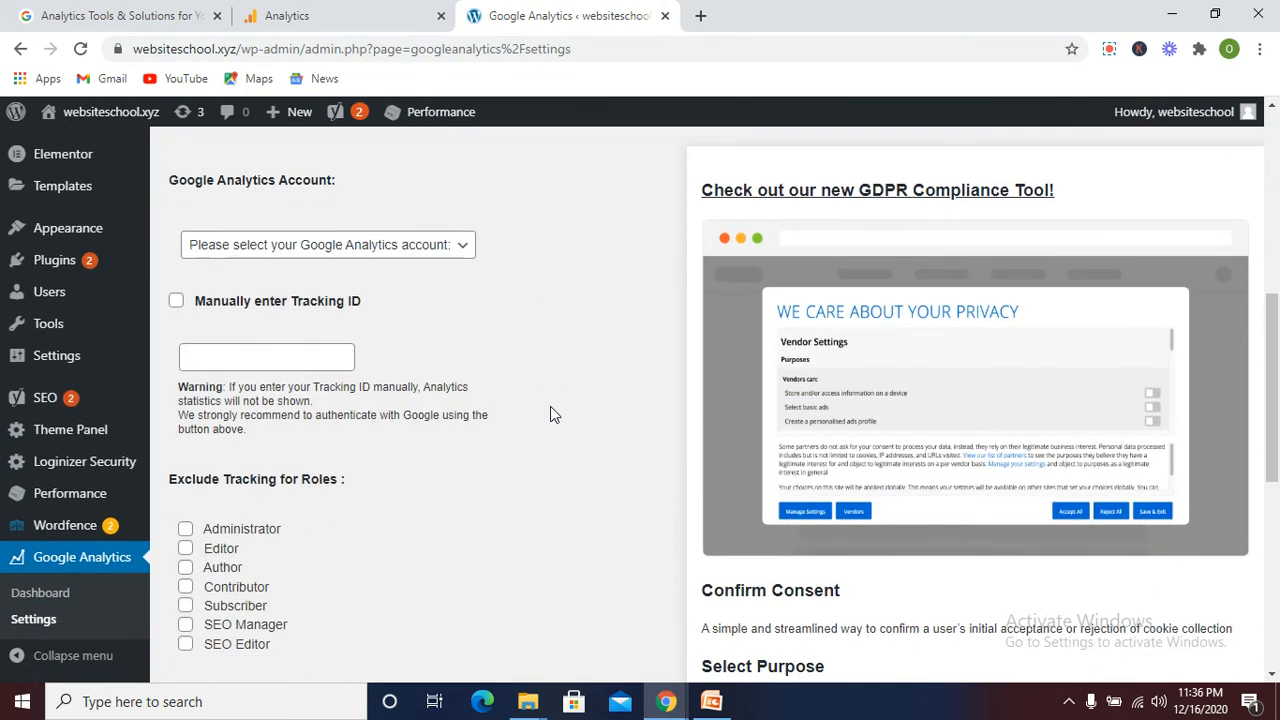
scroll(550, 406, down, 3)
scroll(522, 405, up, 2)
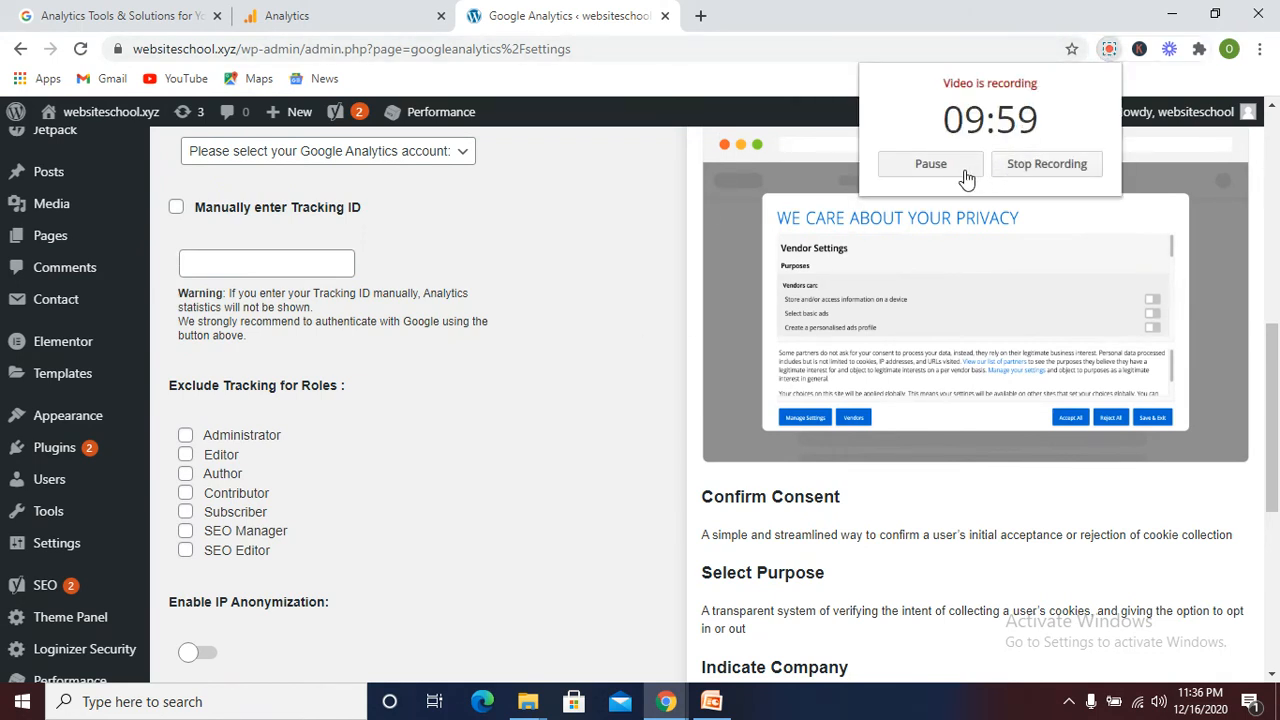
click(963, 171)
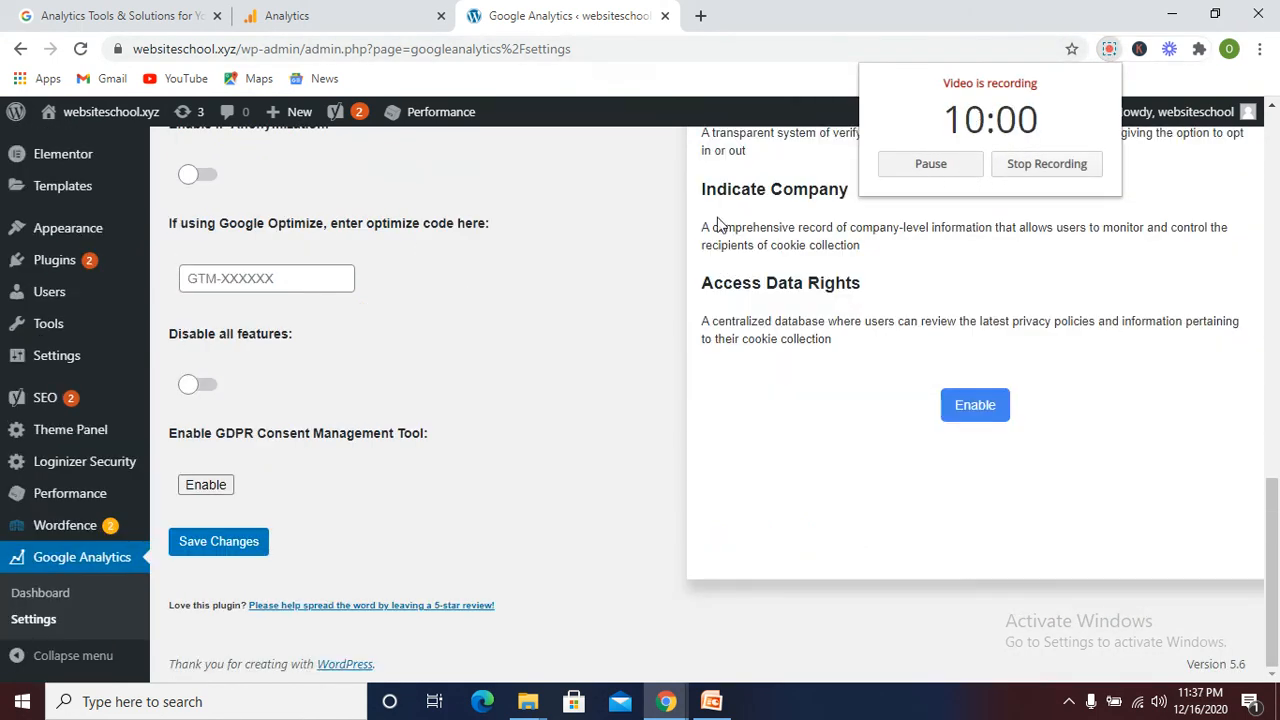
Enable the plugin's GDPR Compliance Tool and save the Google Analytics plugin settings
click(661, 229)
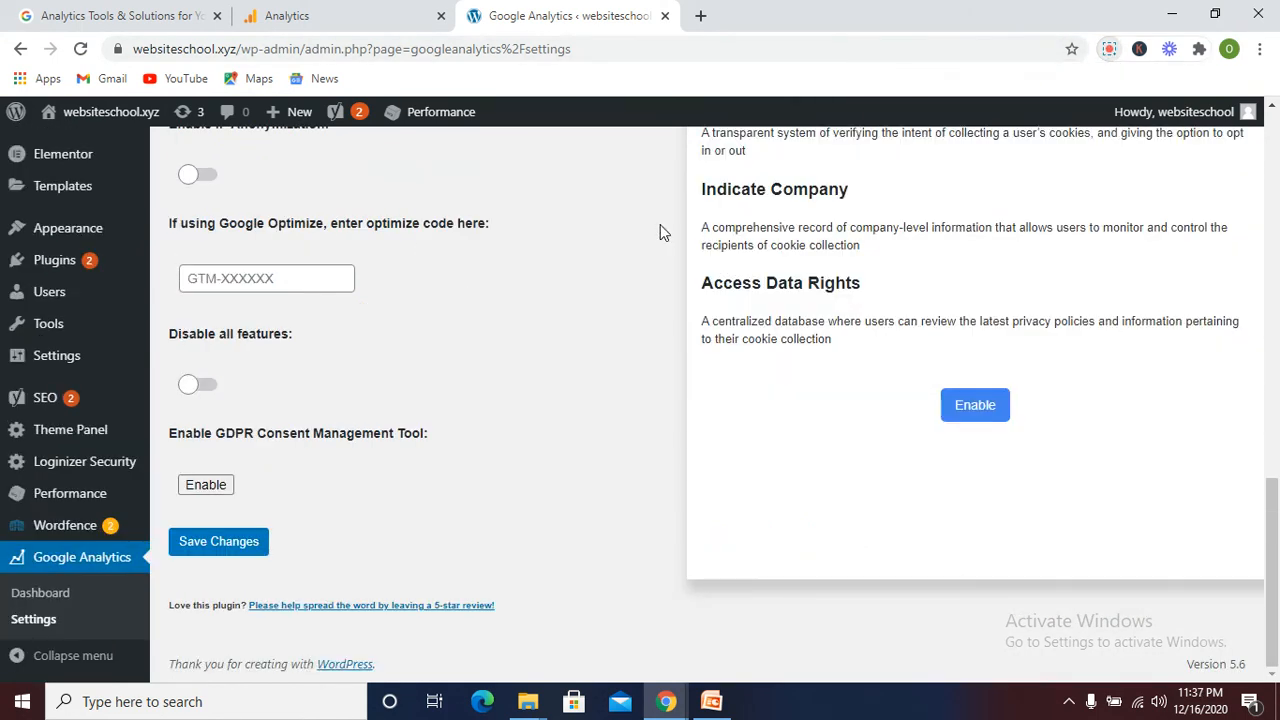
click(979, 414)
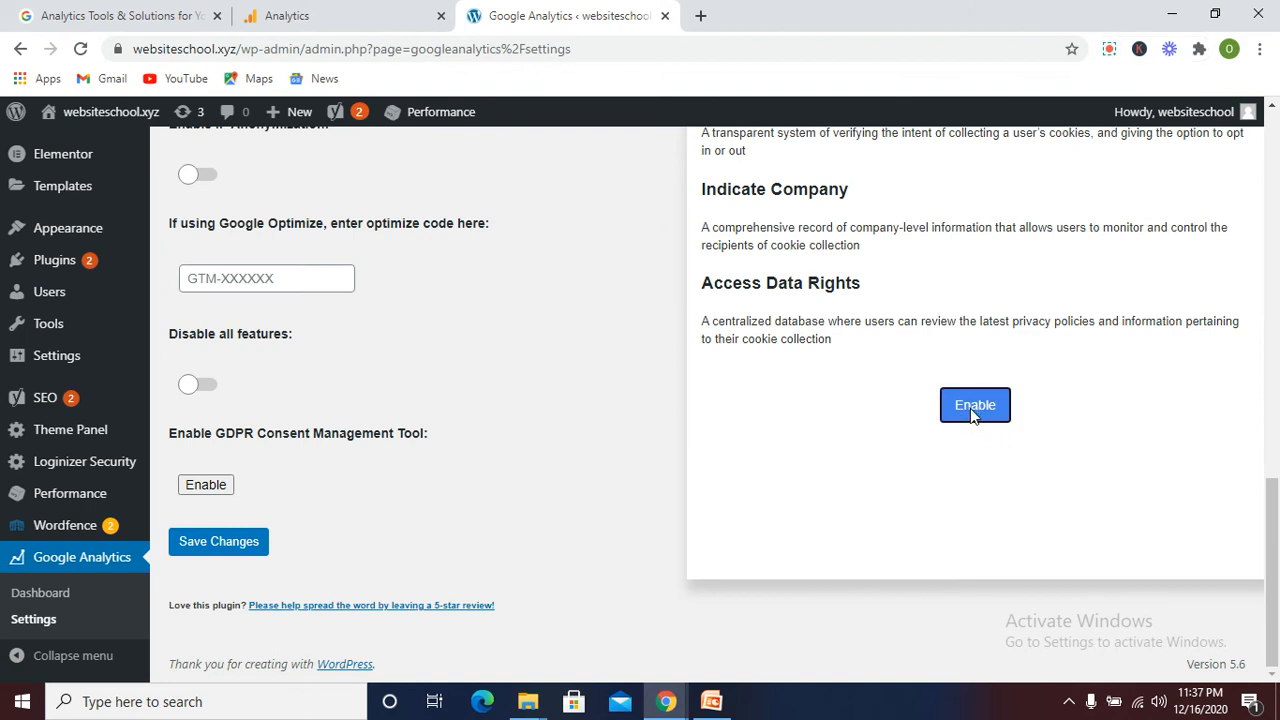
click(245, 541)
scroll(641, 449, up, 10)
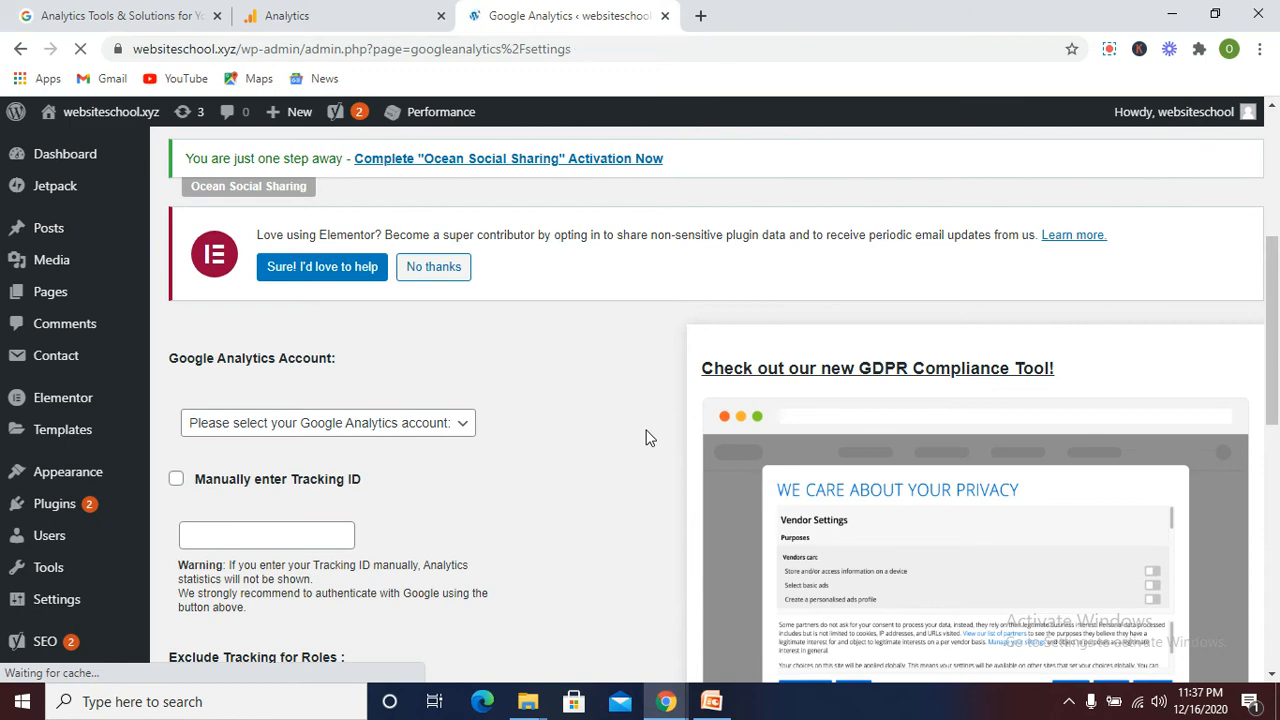
scroll(645, 437, down, 5)
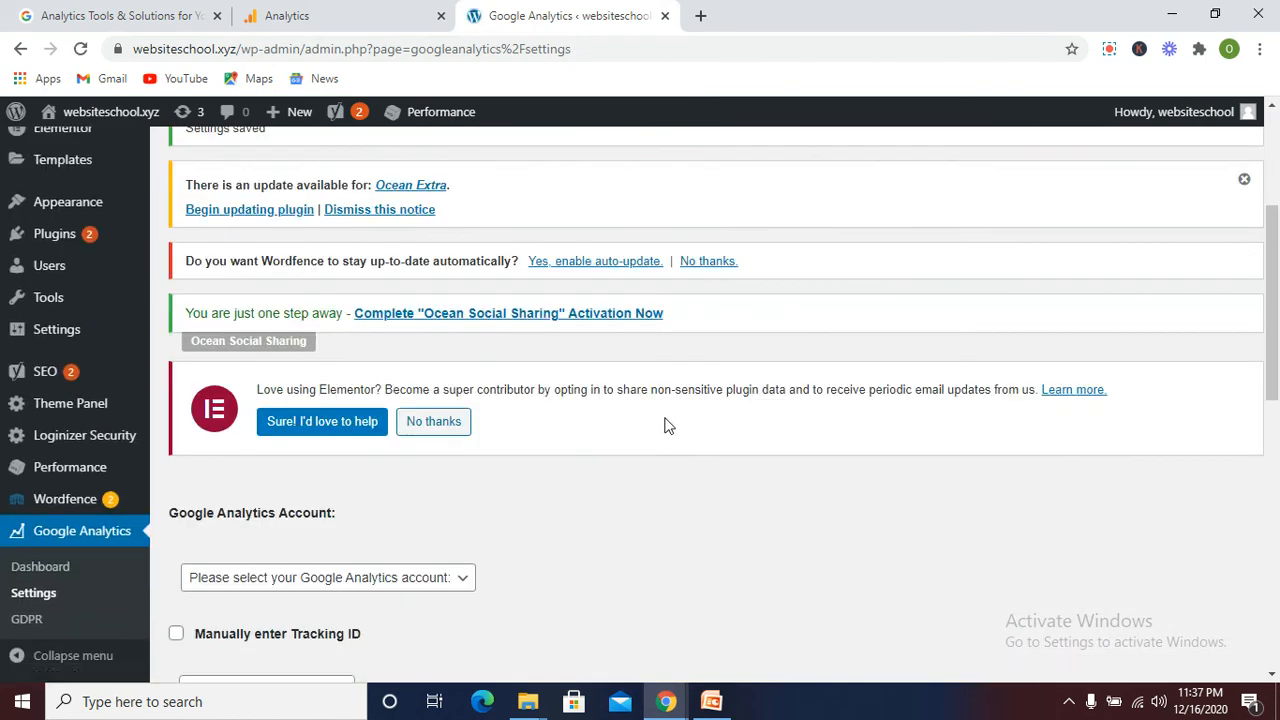
scroll(669, 426, down, 5)
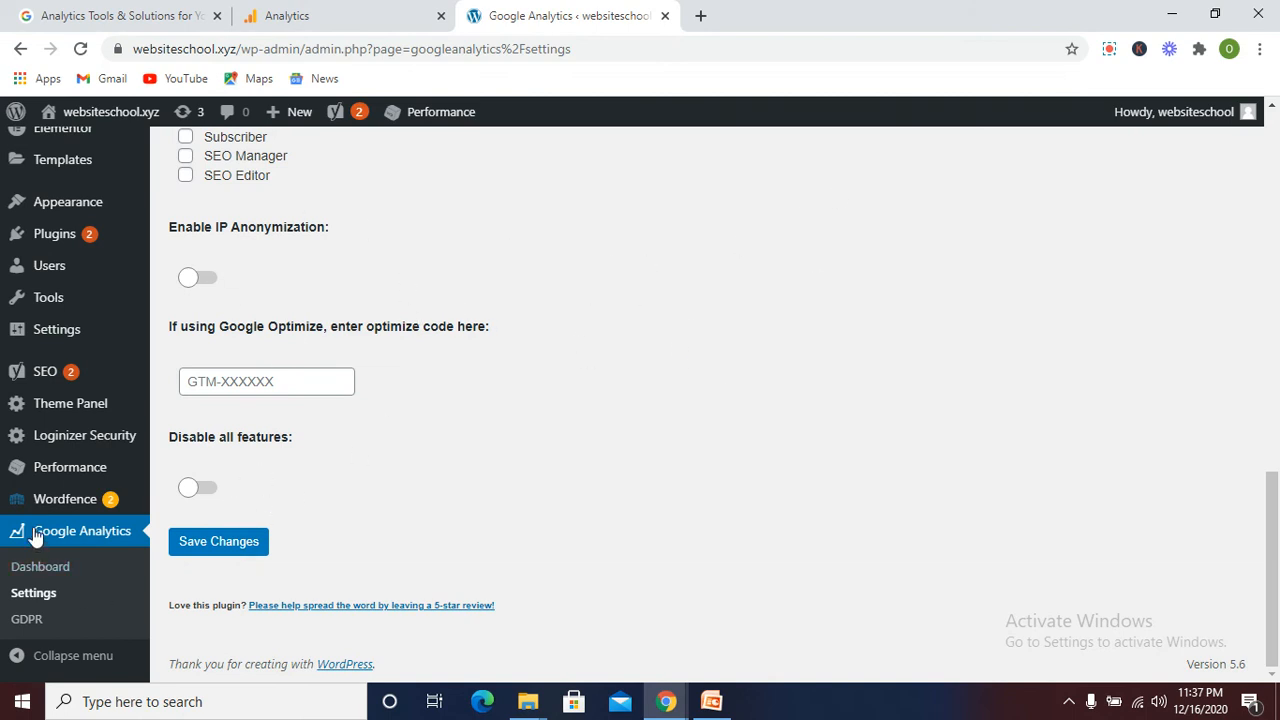
Open the main WordPress dashboard and look through its widgets down to the Yoast SEO Posts Overview
mouse_move(134, 500)
scroll(133, 482, up, 1)
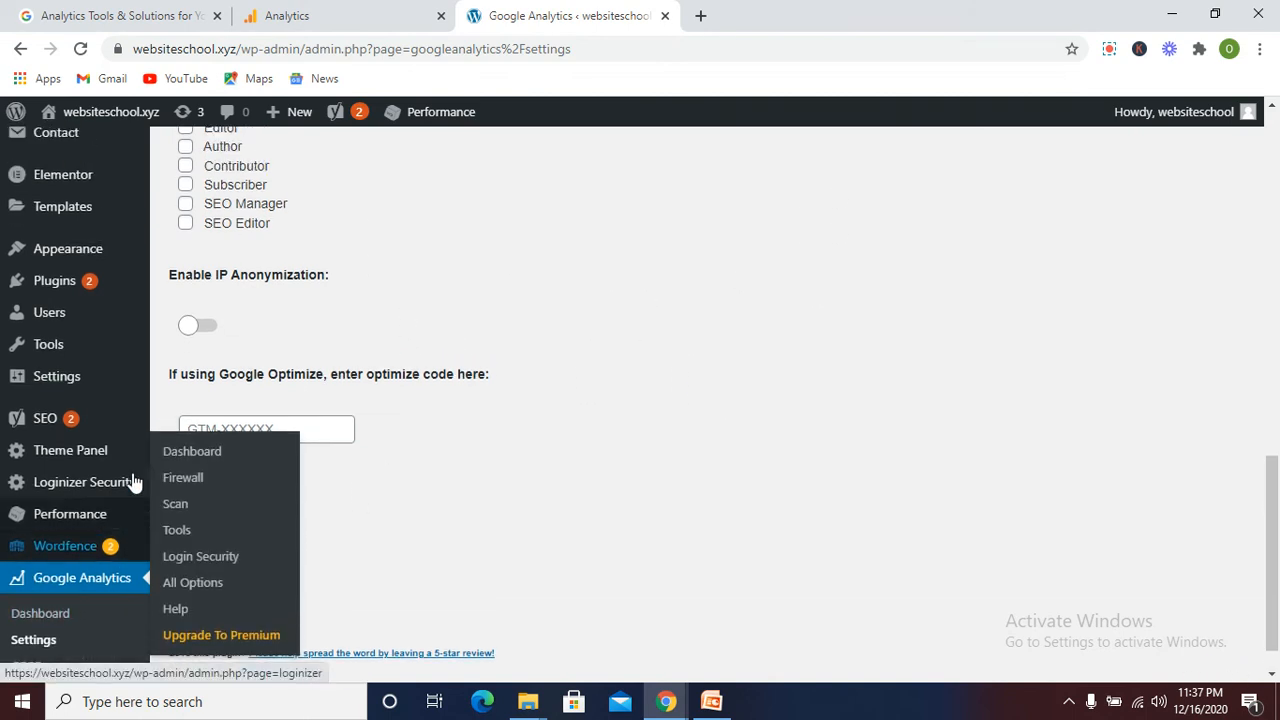
scroll(131, 420, up, 6)
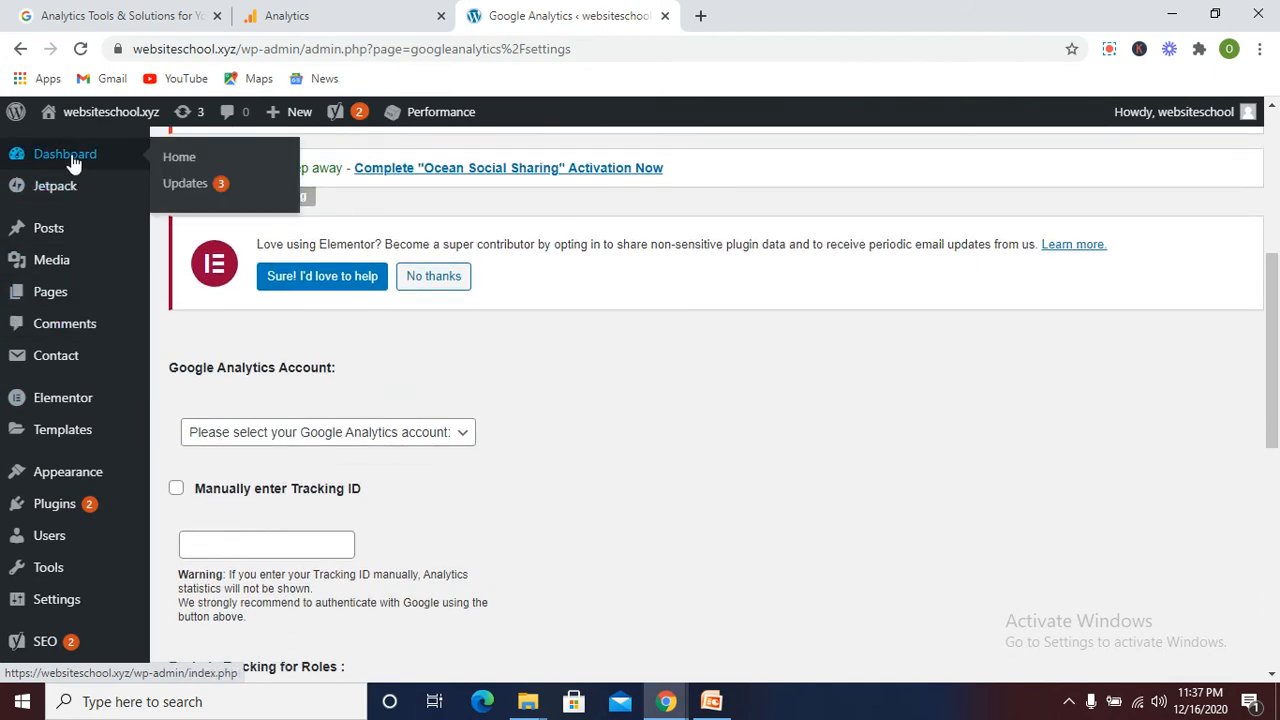
click(72, 160)
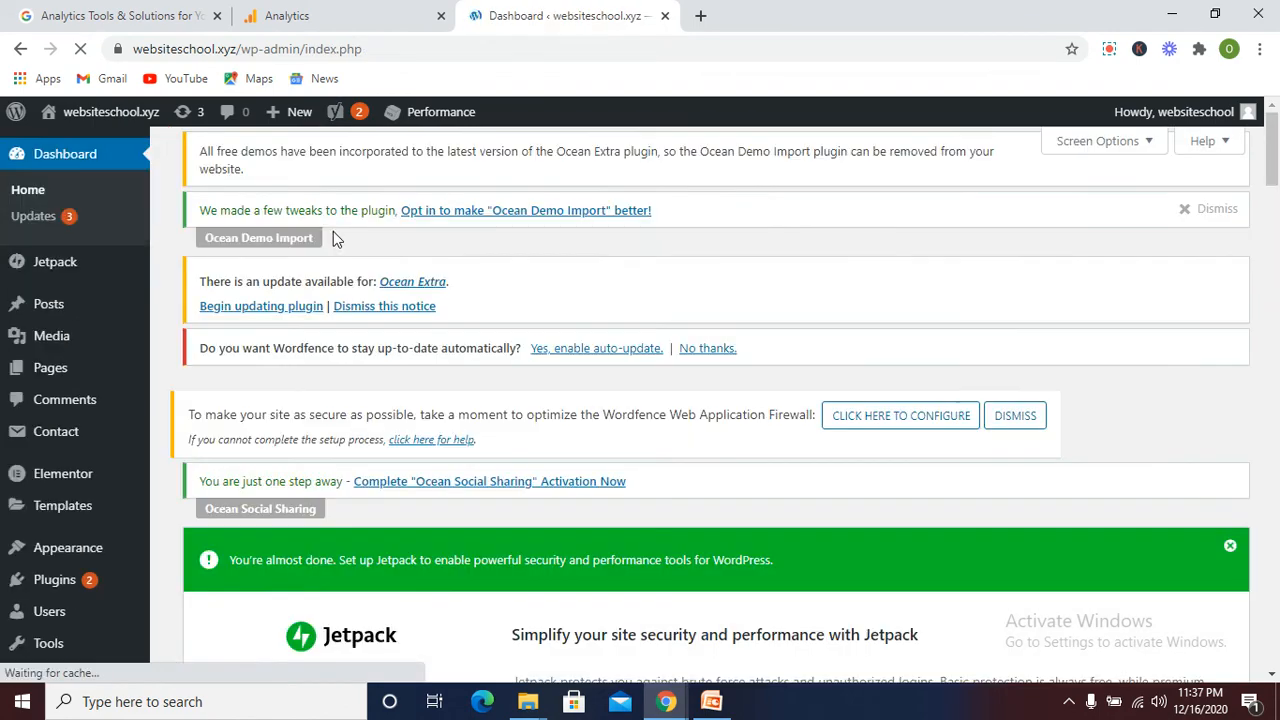
scroll(336, 260, down, 16)
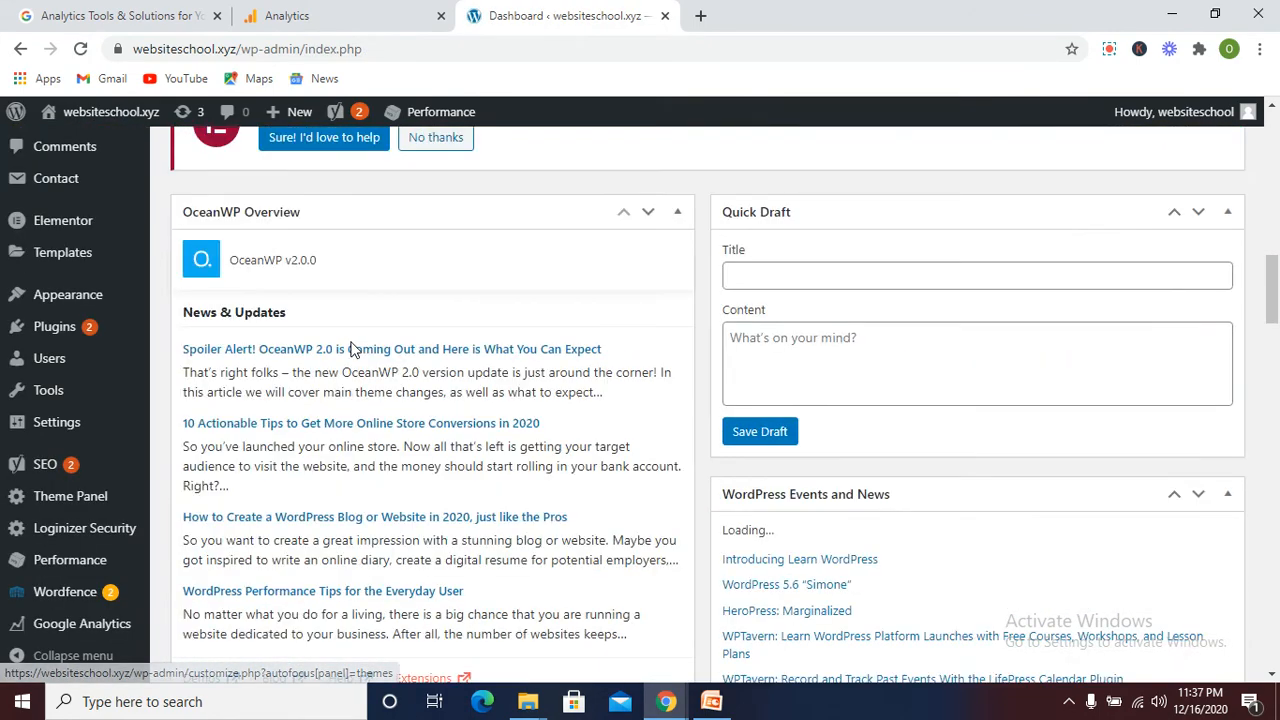
scroll(352, 348, down, 15)
scroll(356, 373, down, 15)
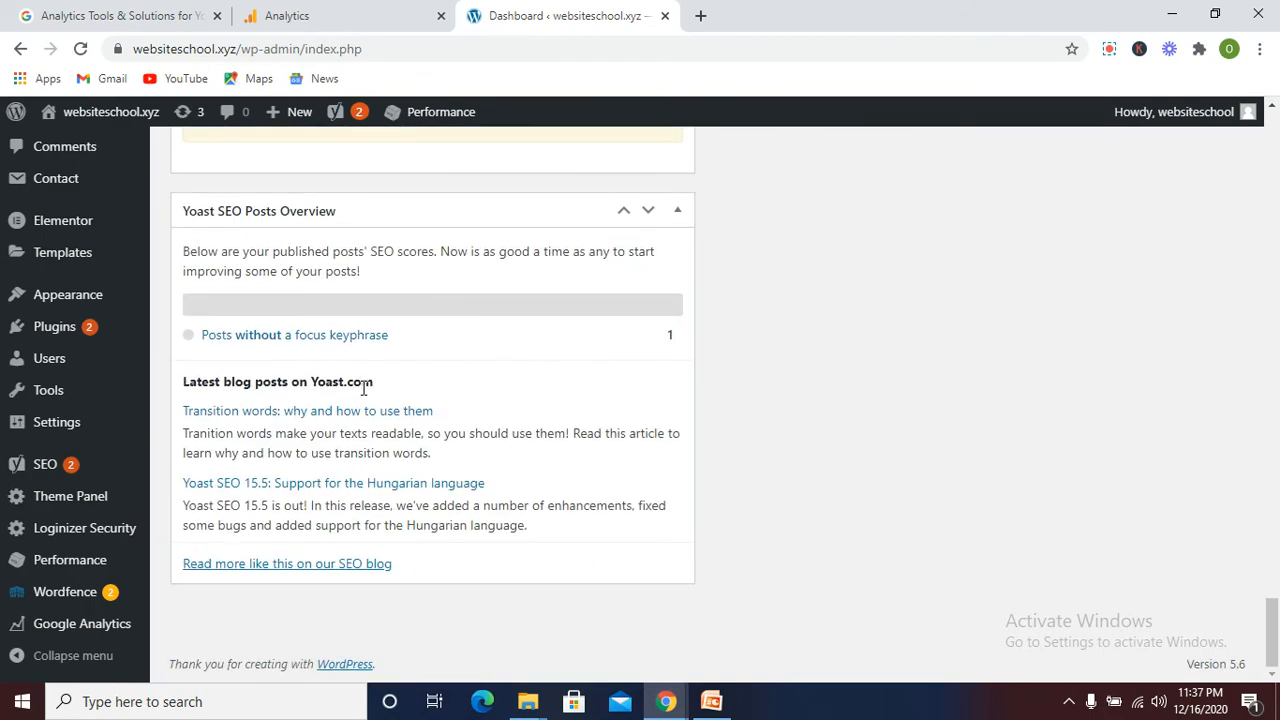
scroll(363, 389, up, 15)
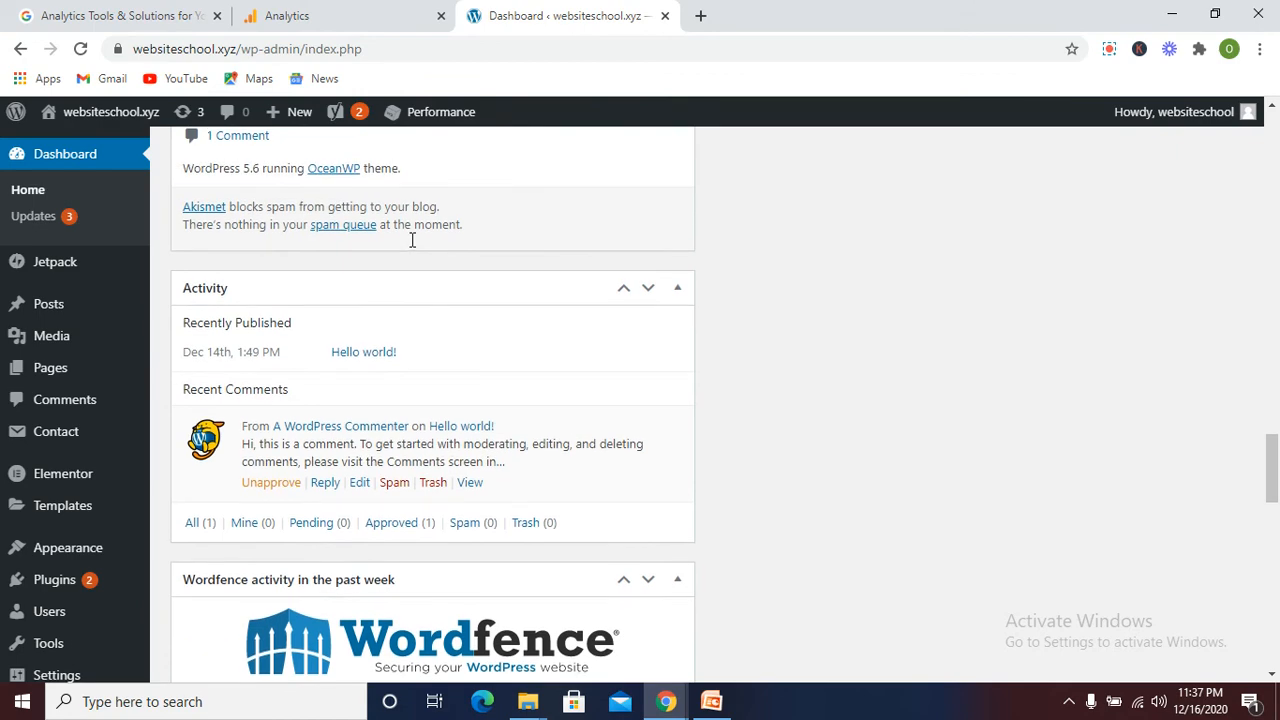
scroll(411, 240, up, 5)
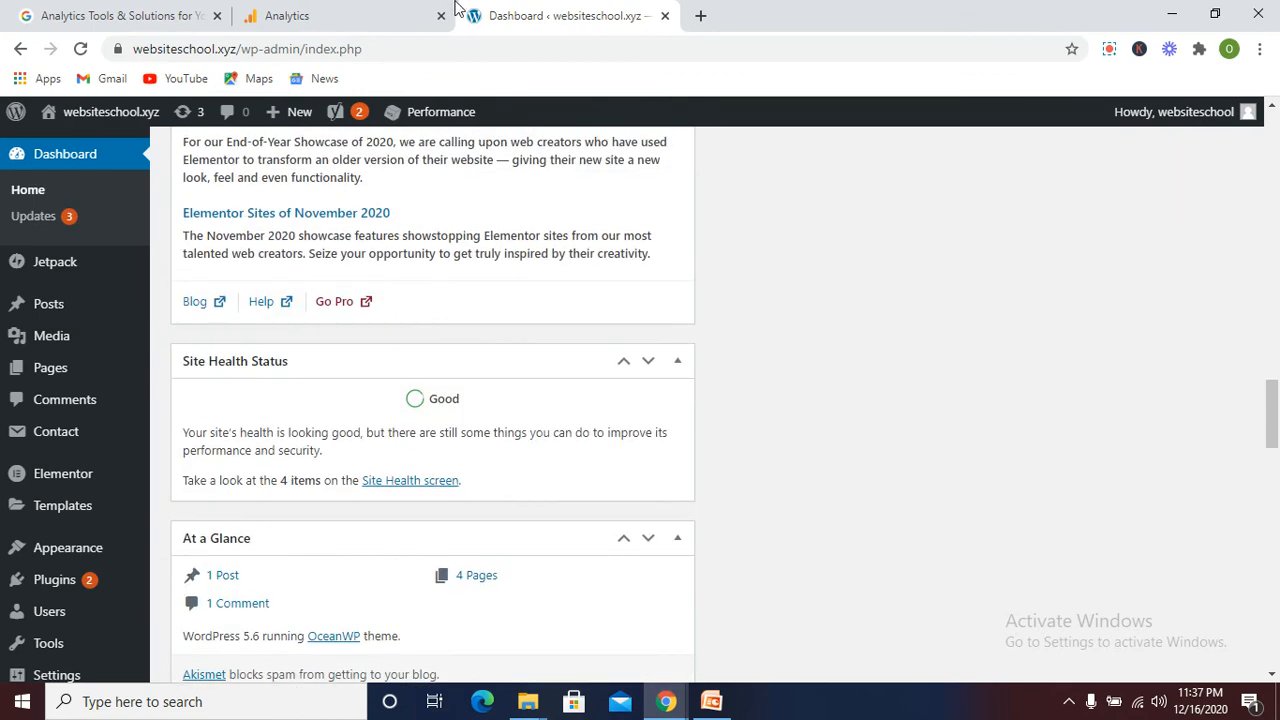
Switch to Google Analytics and open the setup form for a Web data stream on the websiteschool.xyz property
click(370, 17)
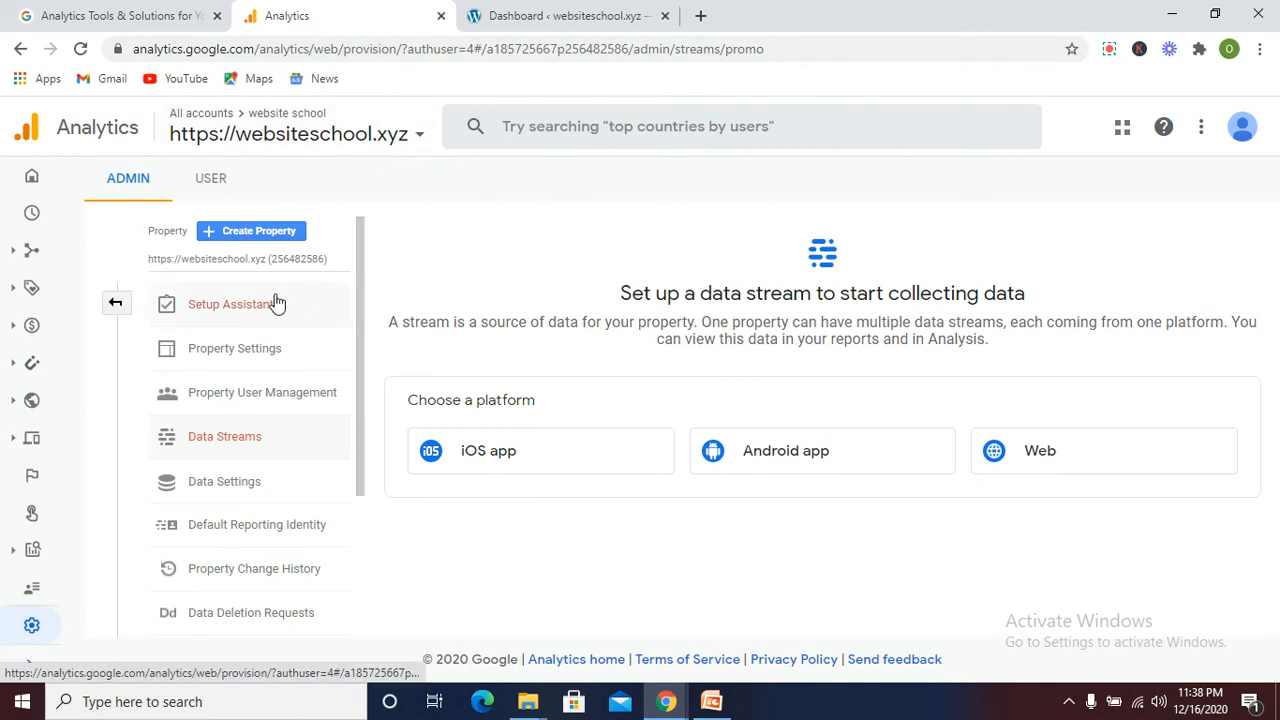
scroll(245, 390, down, 3)
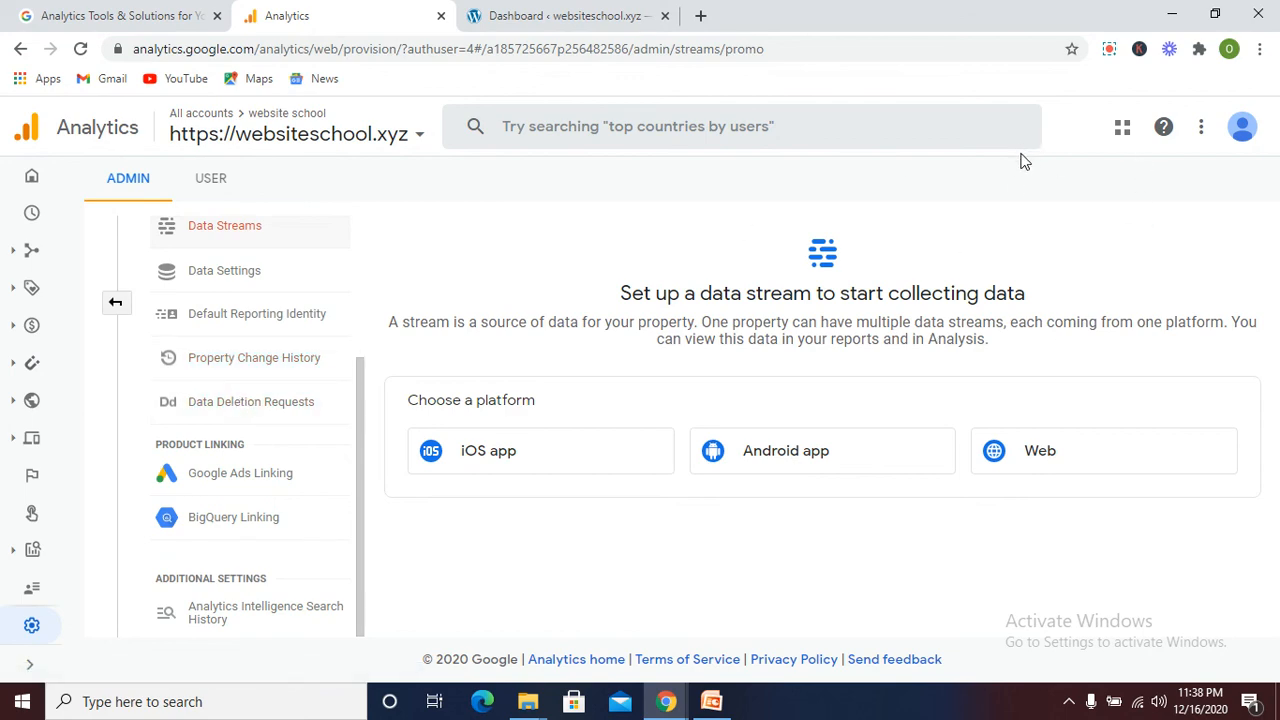
click(1022, 458)
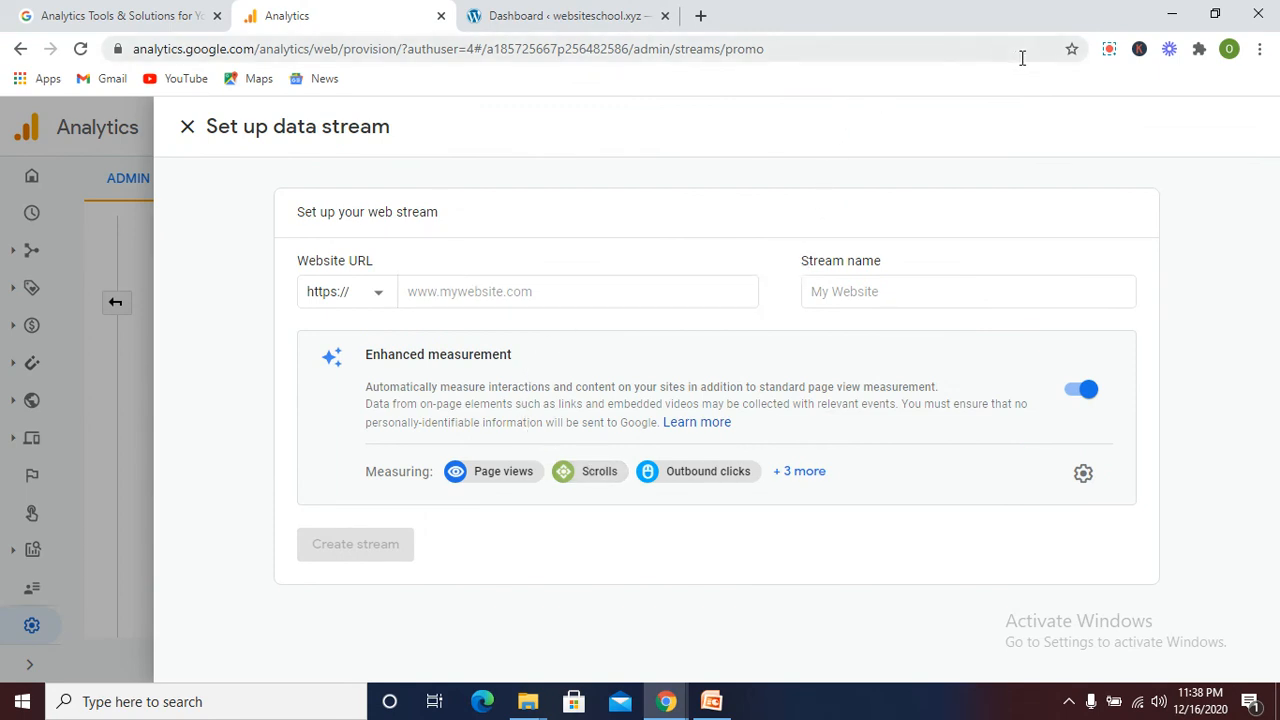
click(1109, 50)
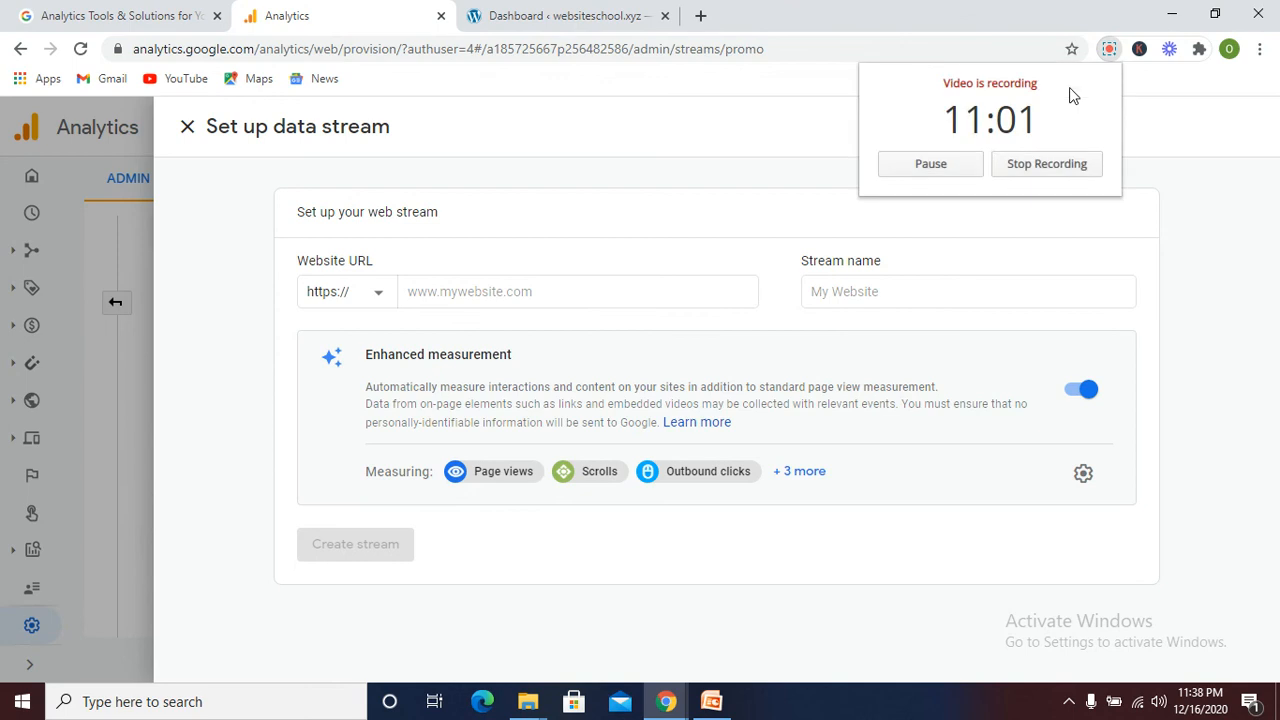
click(931, 164)
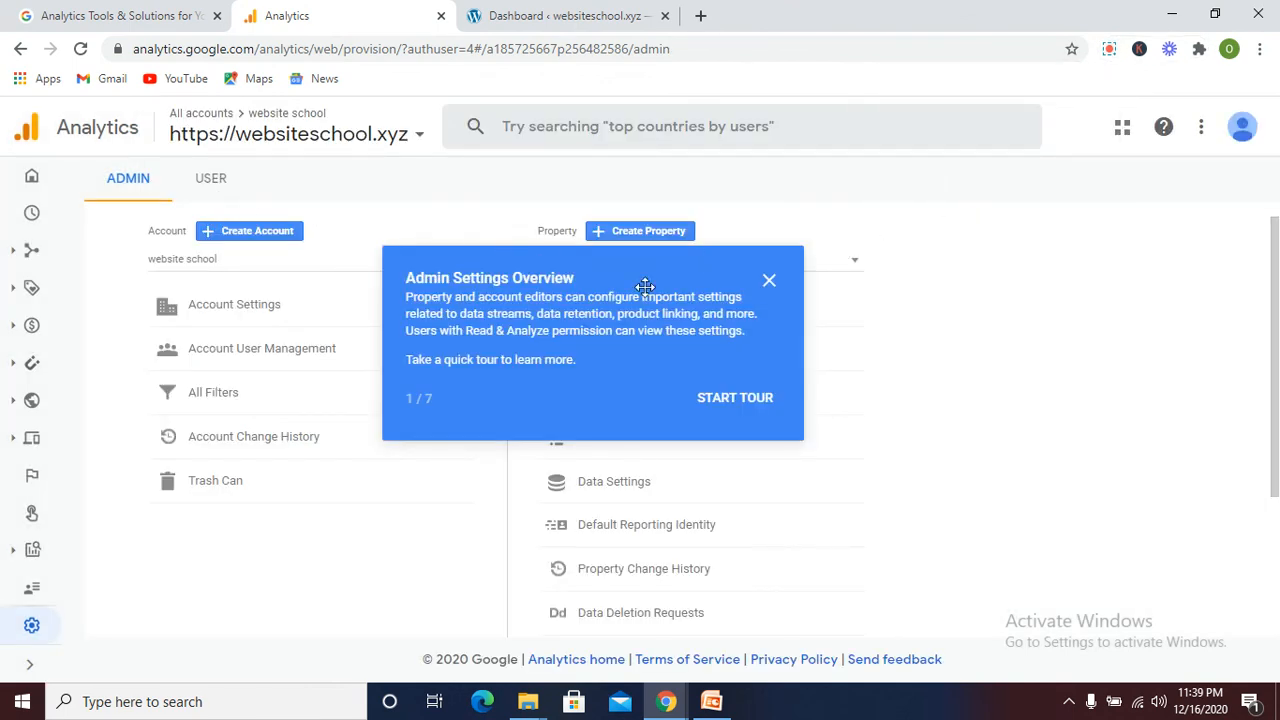
Dismiss the Admin Settings Overview tour and review the user settings, including the Google Analytics email communication preferences
click(770, 283)
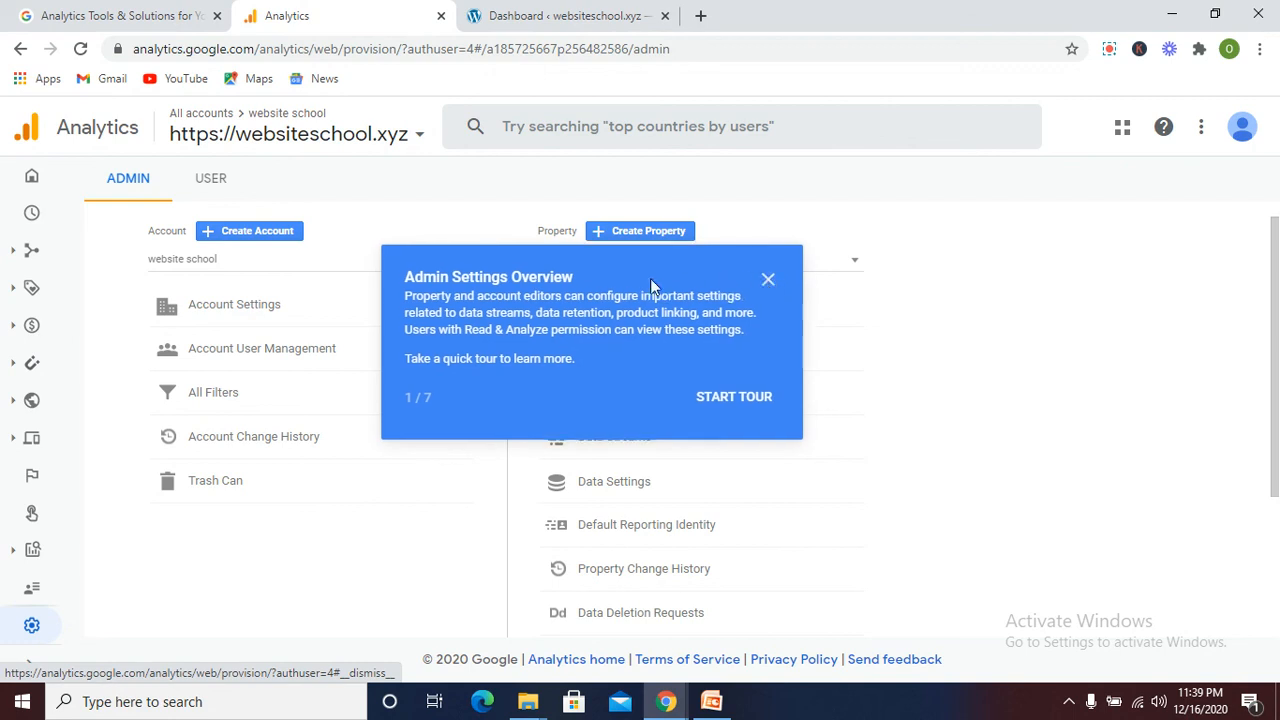
double_click(219, 184)
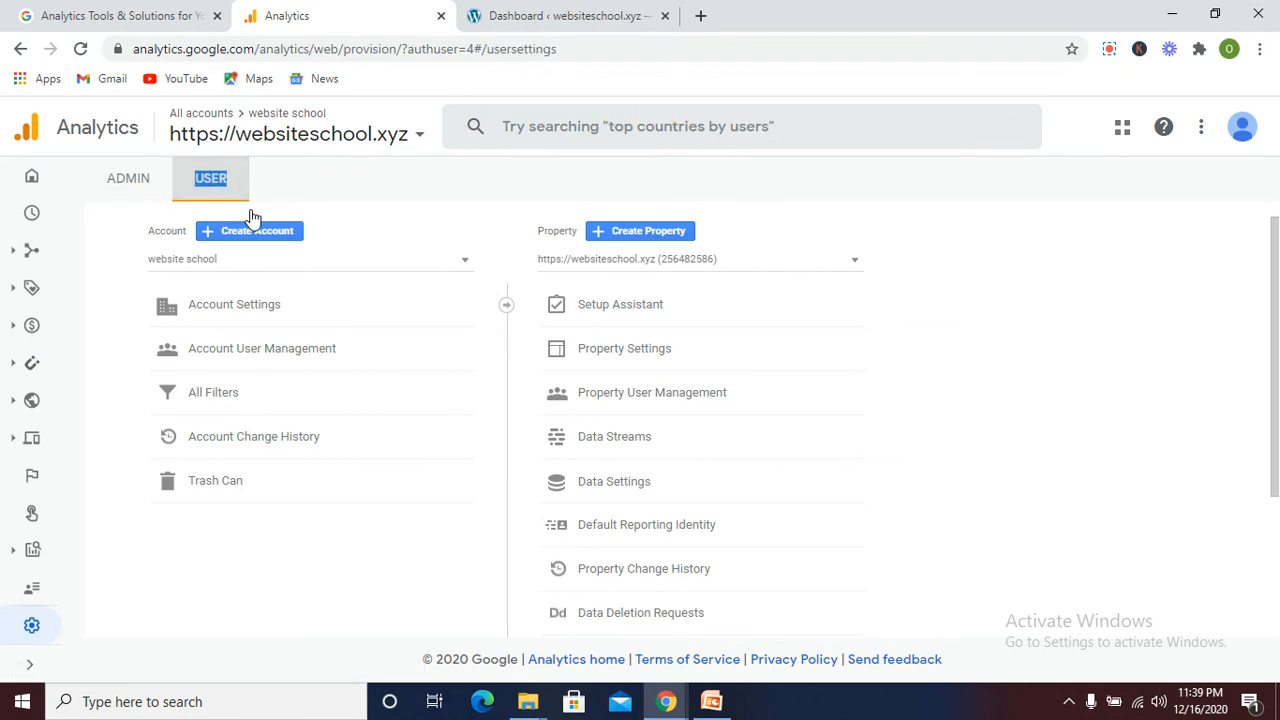
scroll(269, 257, down, 2)
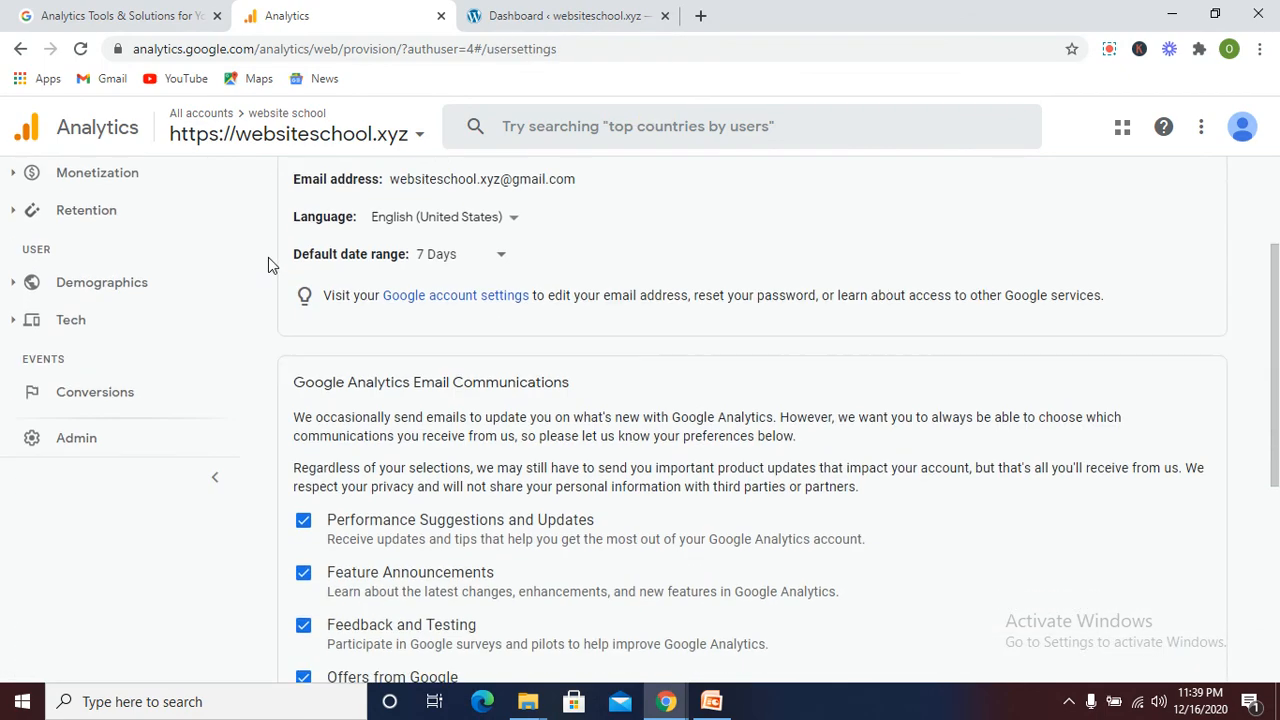
scroll(171, 300, down, 1)
scroll(169, 306, up, 1)
Open the Audiences overview for the websiteschool.xyz property
scroll(170, 305, down, 3)
scroll(128, 315, down, 1)
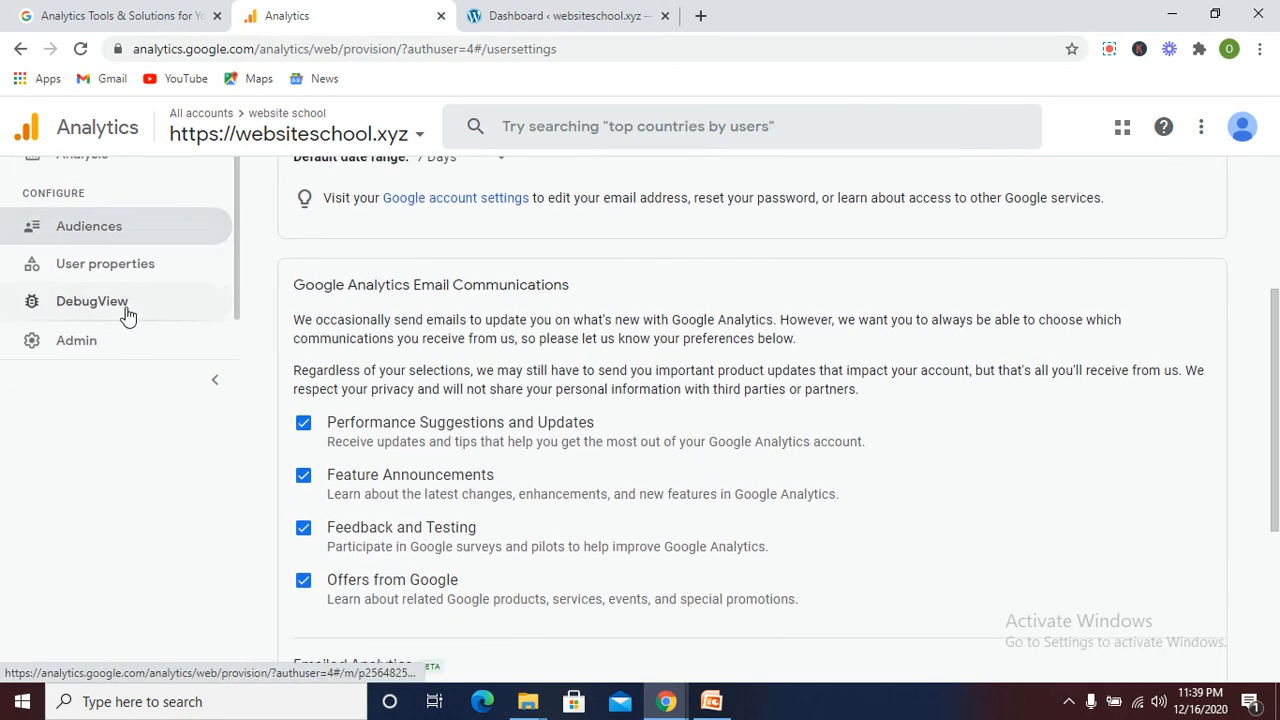
click(107, 227)
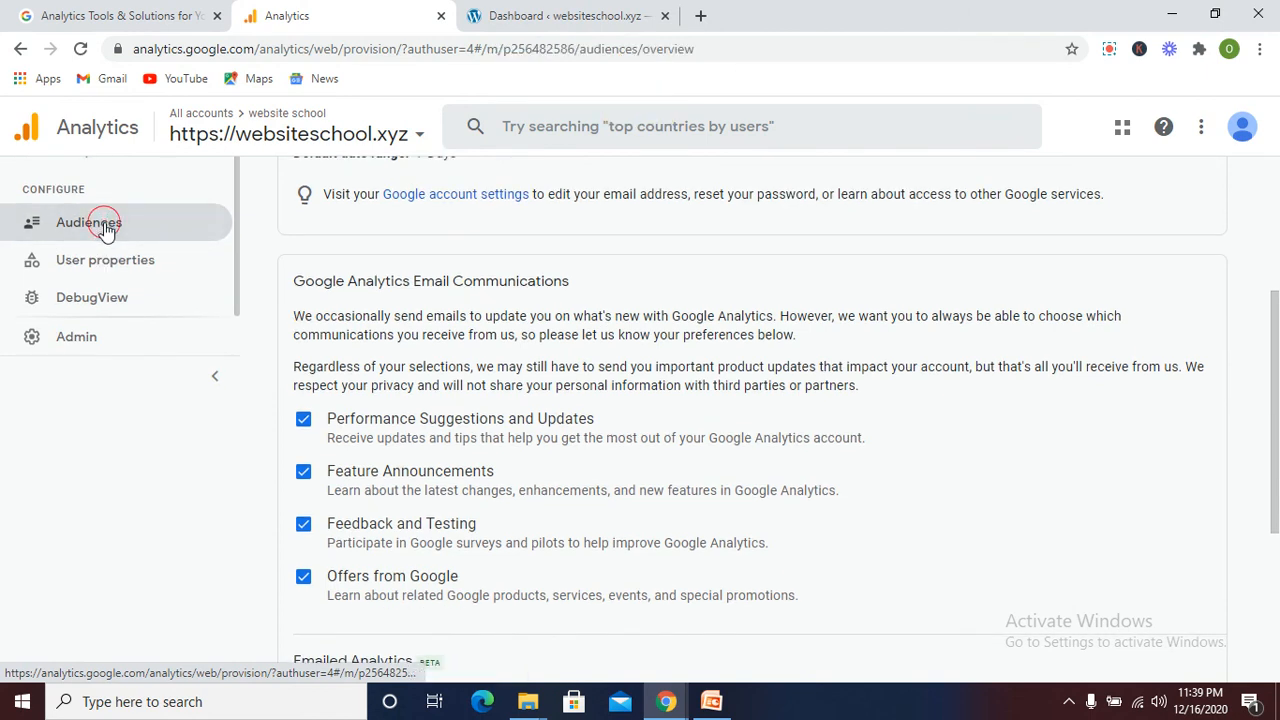